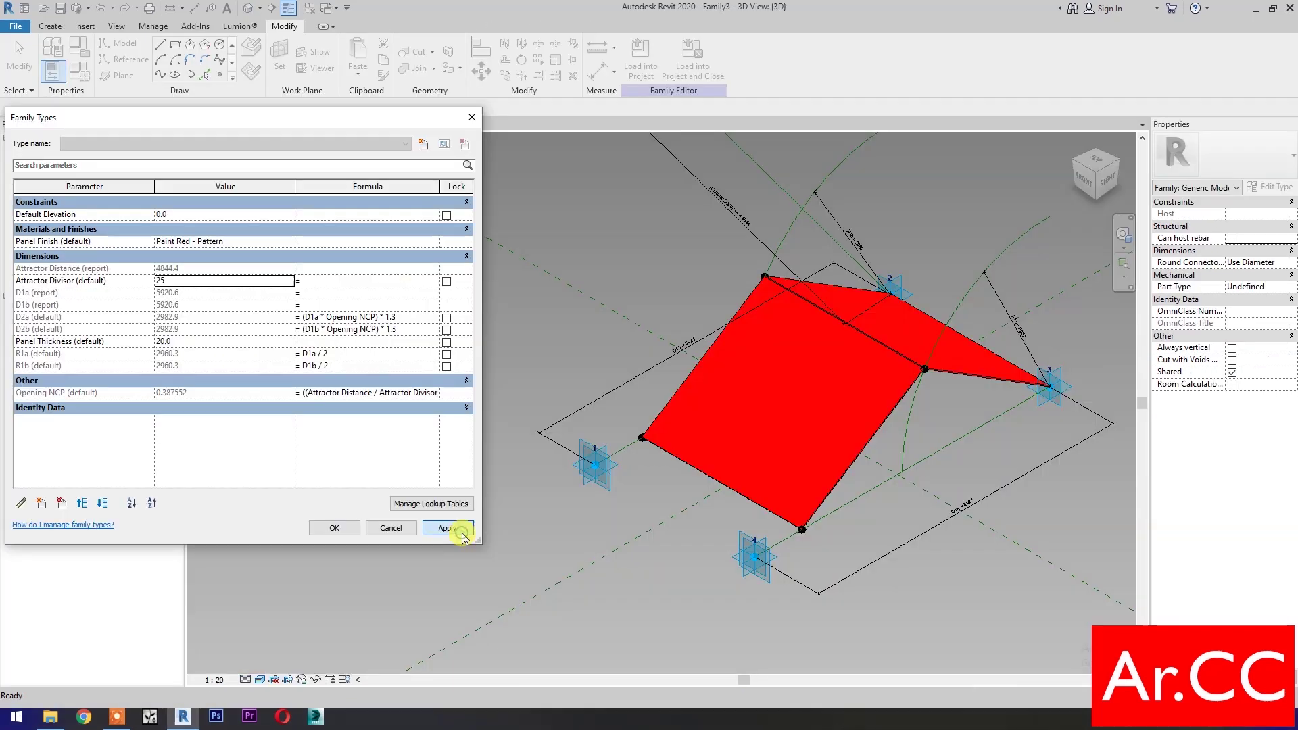
Change the Attractor Divisor from 25 to 15, apply it, then start a new family
left_click(460, 533)
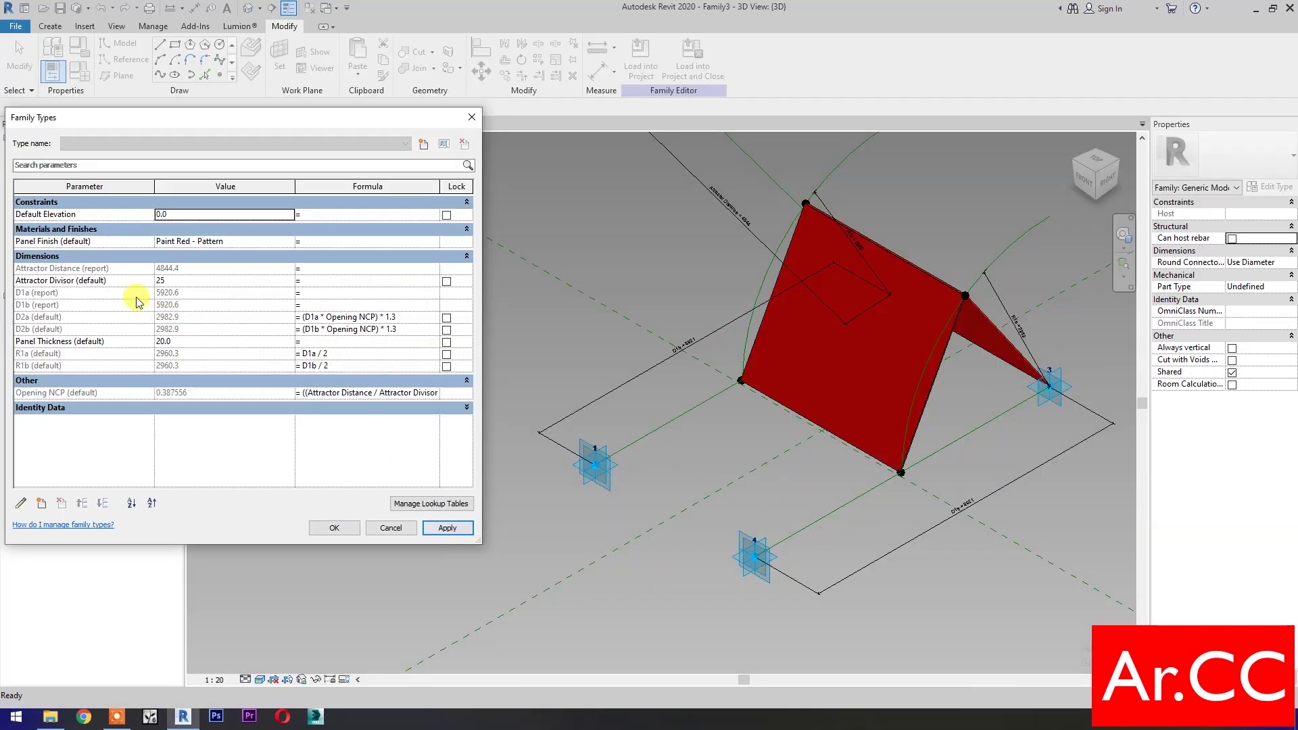
left_click(188, 283)
type("15")
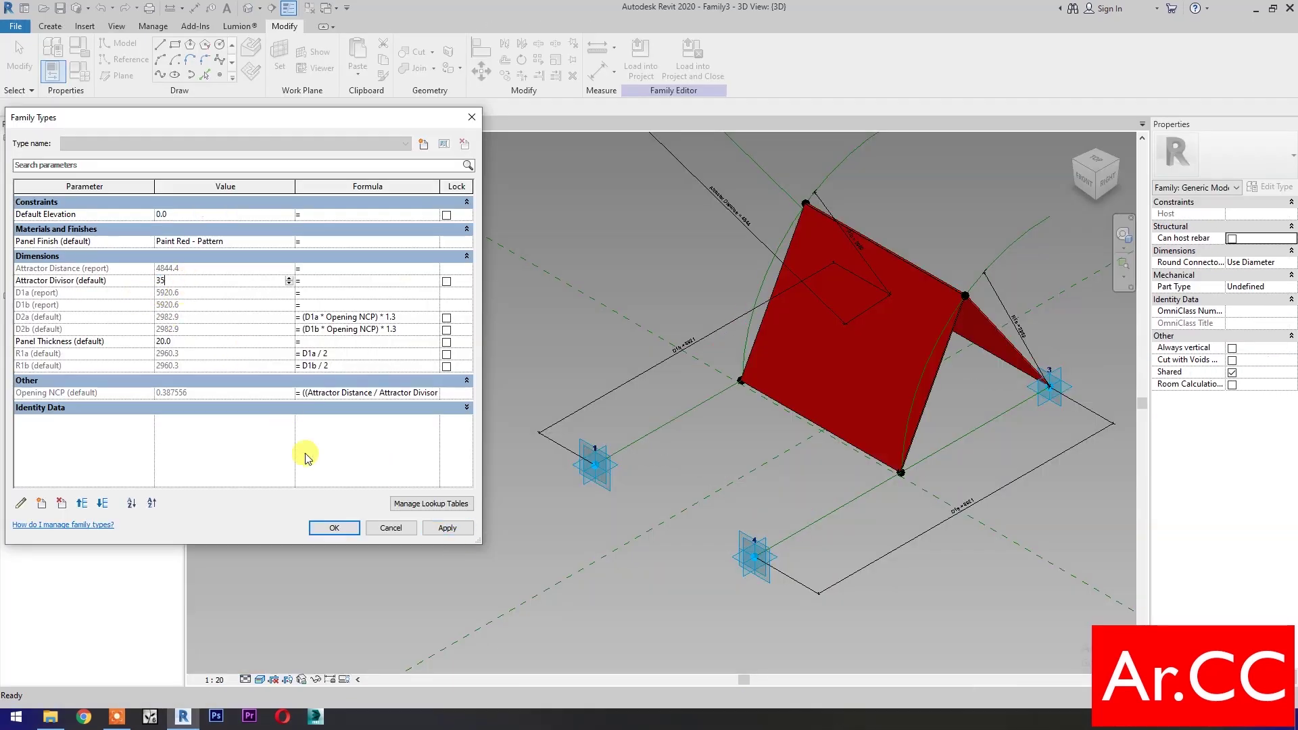
left_click(446, 529)
left_click(446, 529)
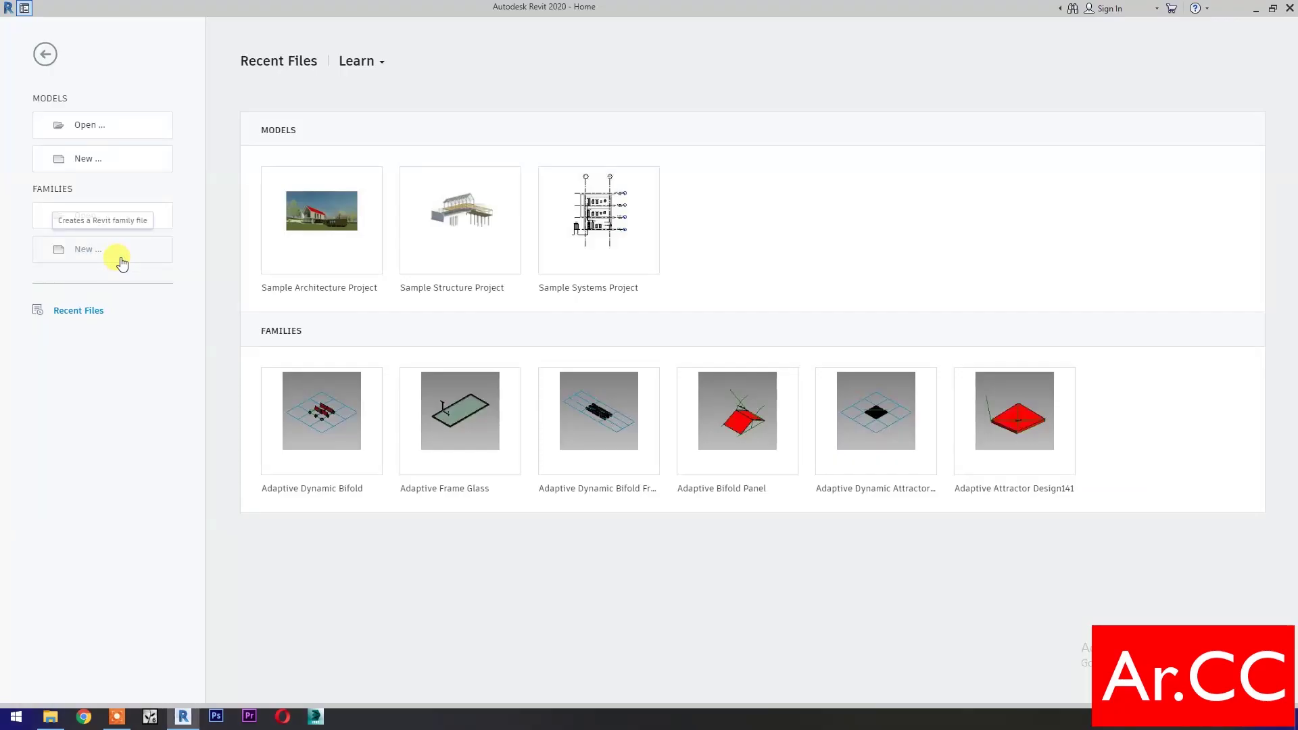
left_click(122, 260)
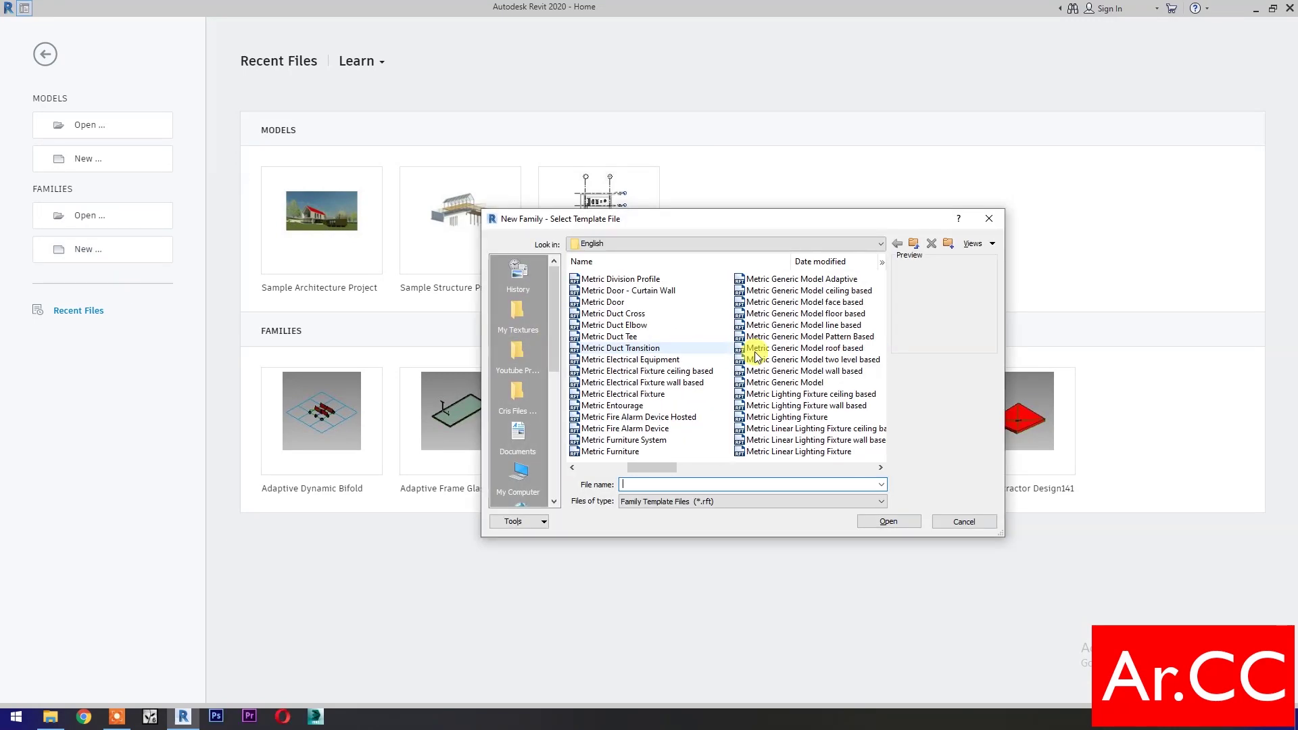
Create a family from Metric Generic Model Adaptive.rft and place reference points around the view centre
left_click(794, 280)
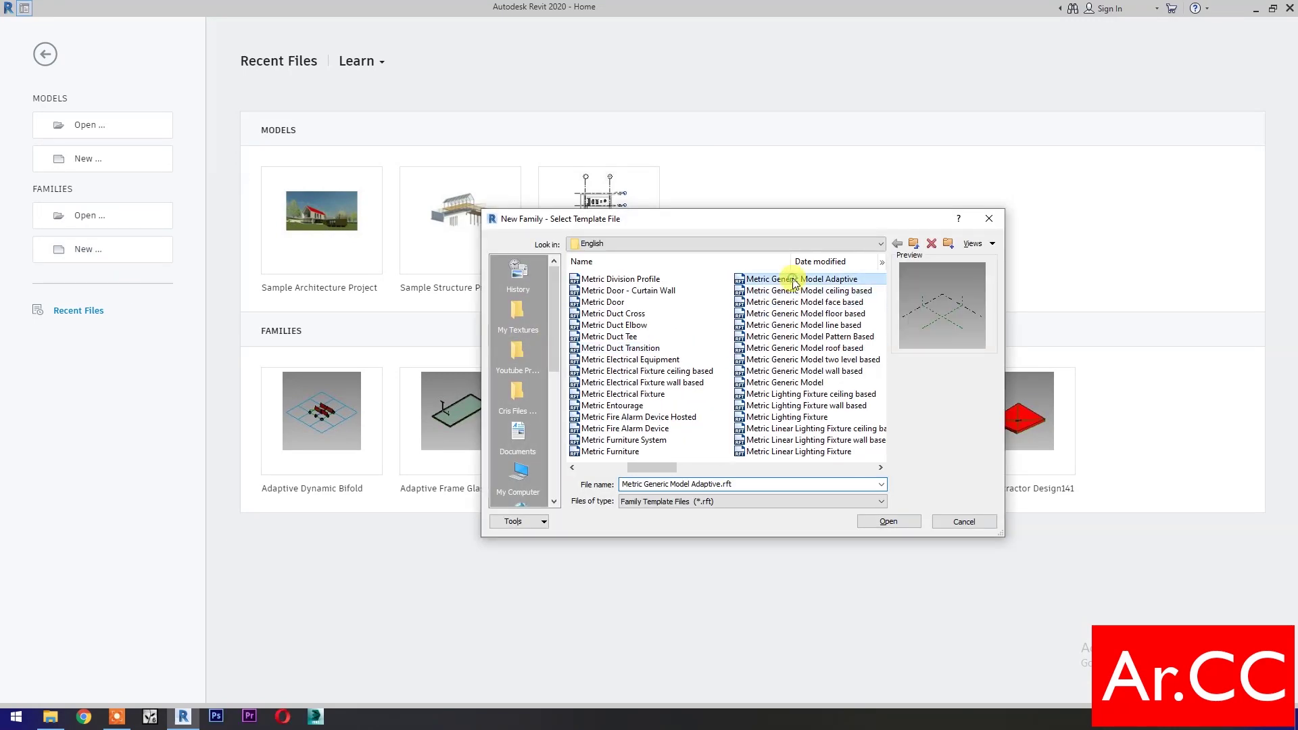
left_click(898, 525)
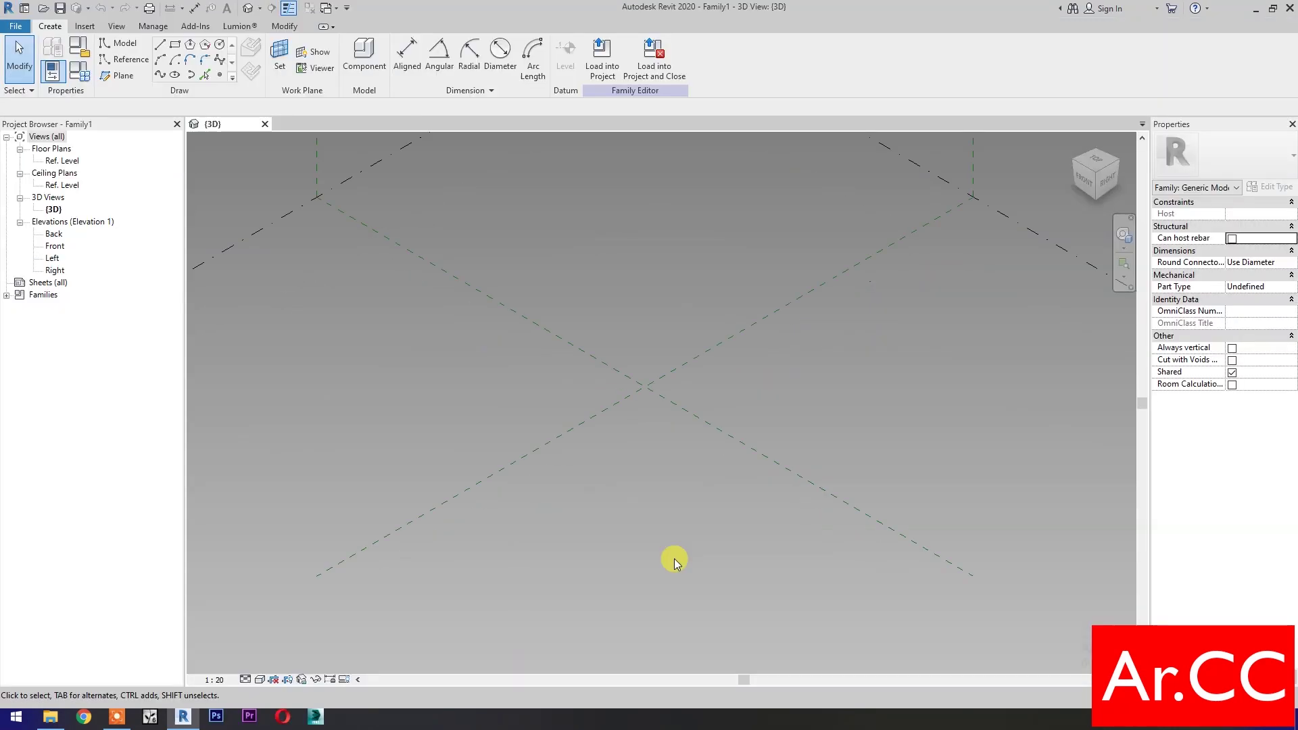
left_click(221, 77)
left_click(546, 373)
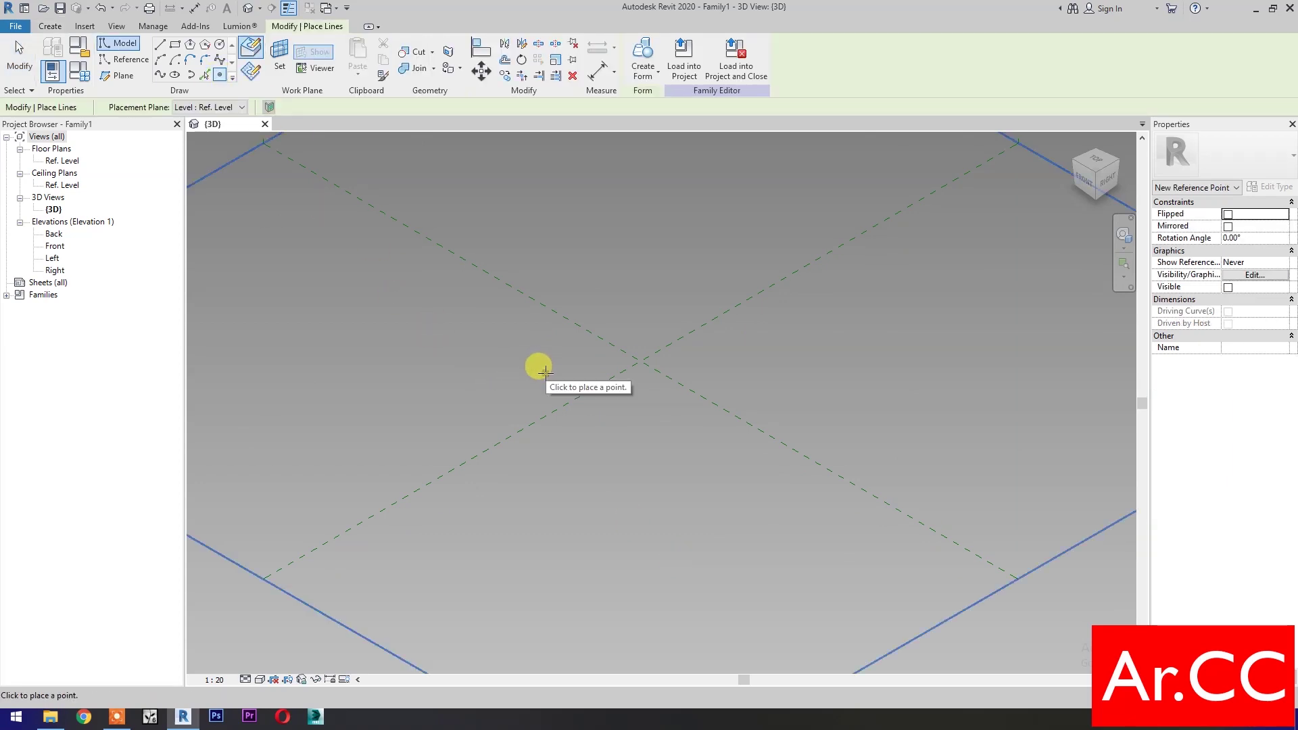
left_click(651, 314)
left_click(716, 353)
left_click(603, 412)
left_click(605, 447)
Select the four reference points and make them adaptive points numbered 1 to 4
scroll(617, 468, "up", 3)
key("Escape")
left_click_drag(389, 207, 878, 579)
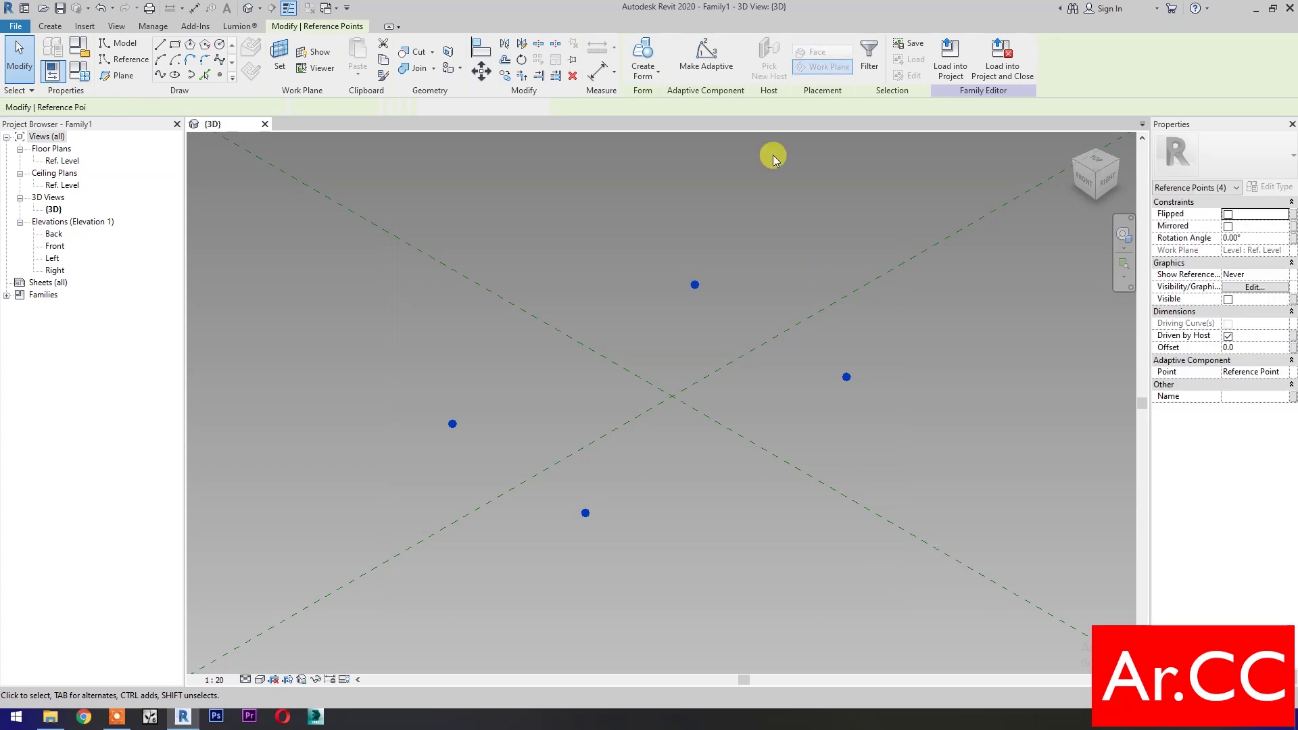
left_click(706, 54)
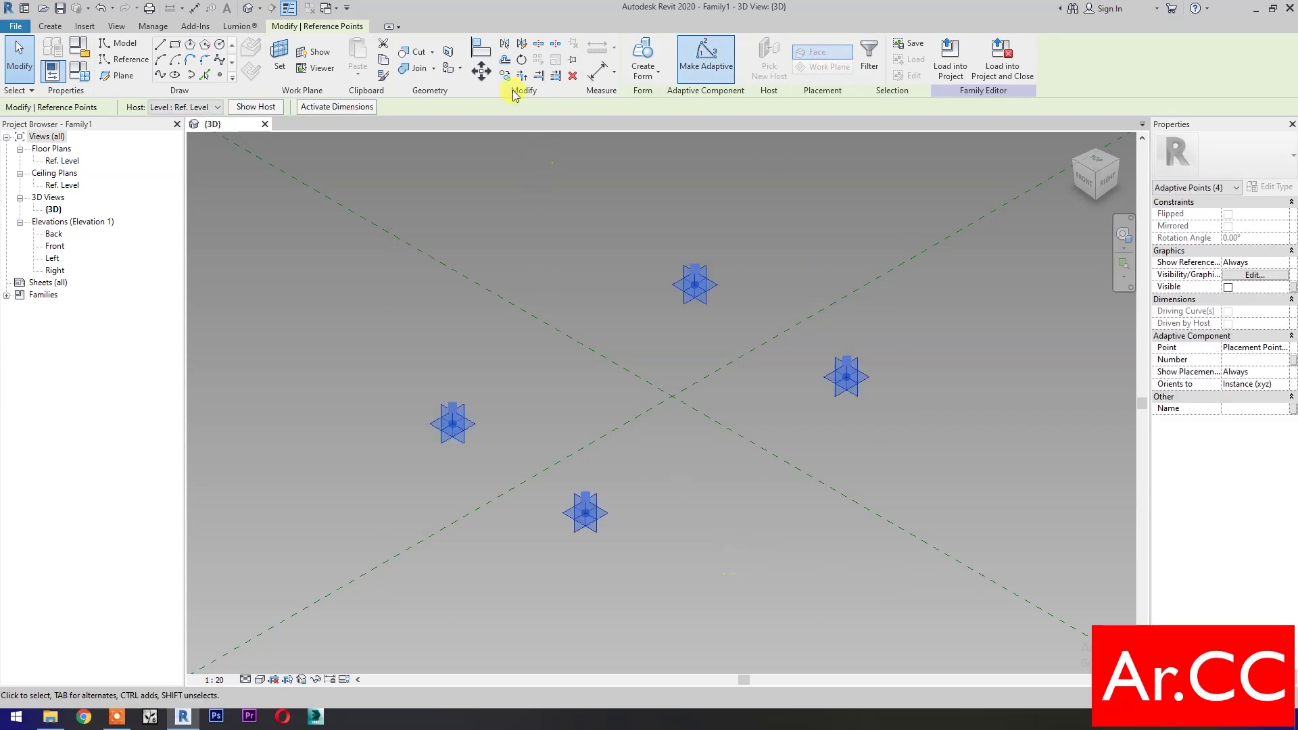
left_click(487, 51)
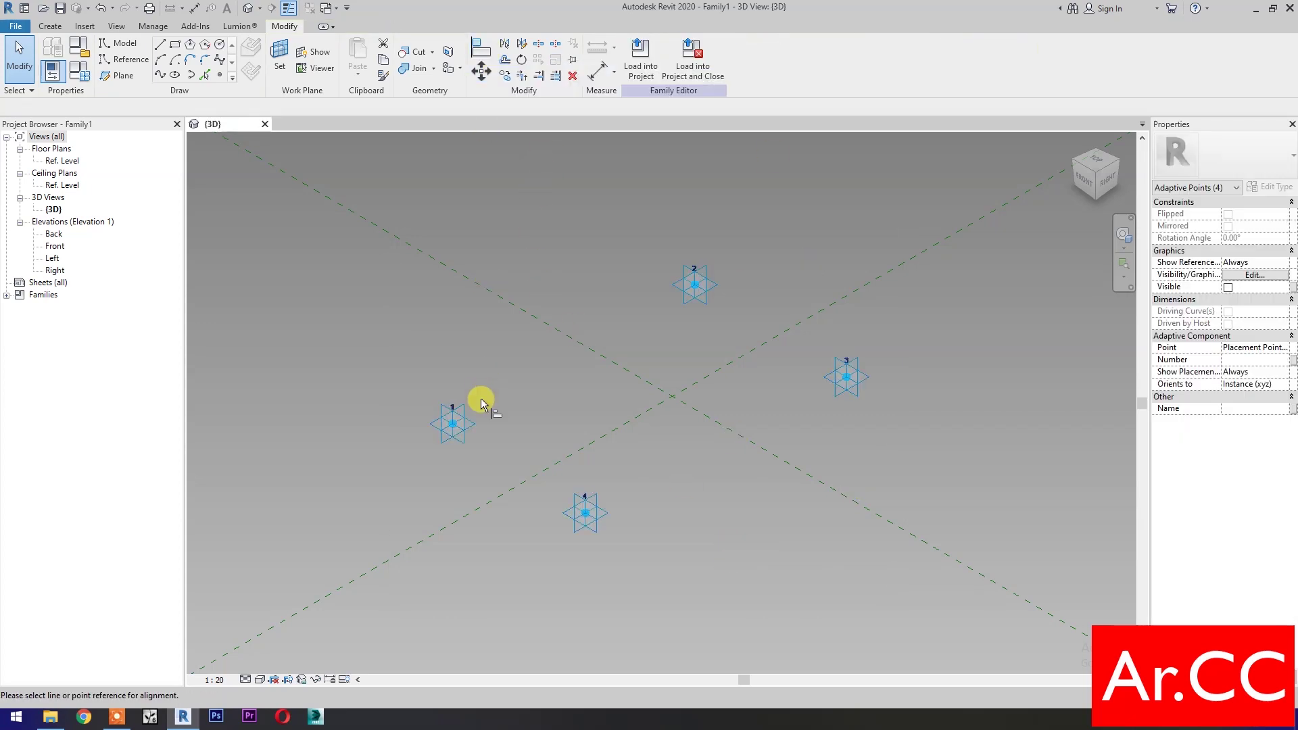
Align point 2 to 1, 3 to 2, 4 to 3, and 1 to 4
left_click(464, 403)
left_click(705, 265)
left_click(700, 300)
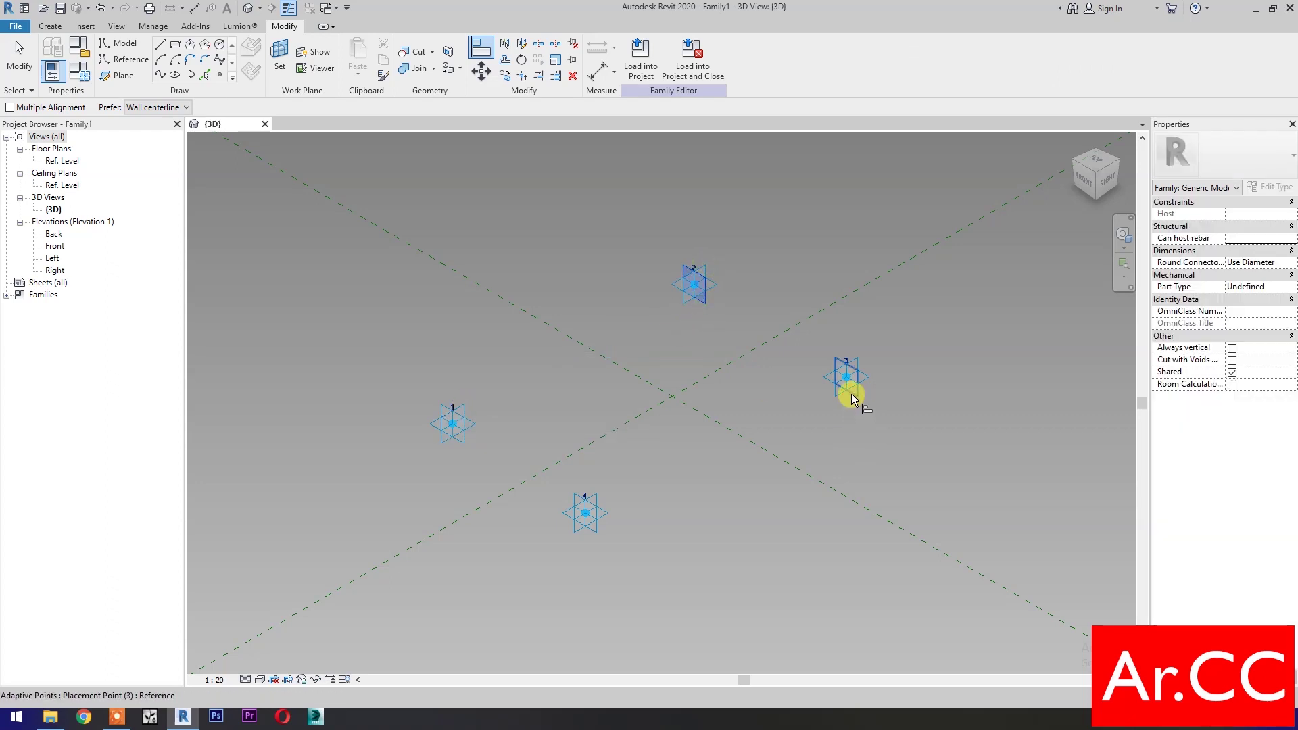
left_click(847, 393)
left_click(841, 392)
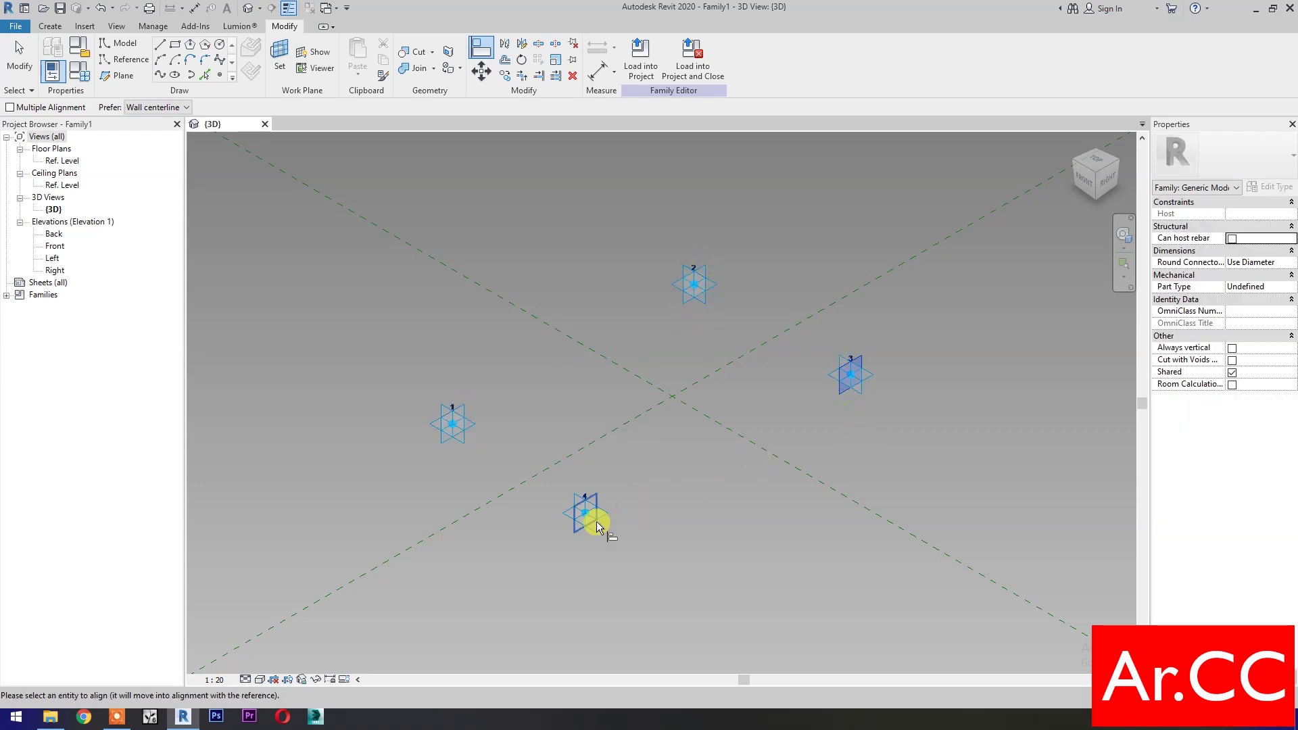
left_click(580, 525)
left_click(610, 538)
left_click(455, 442)
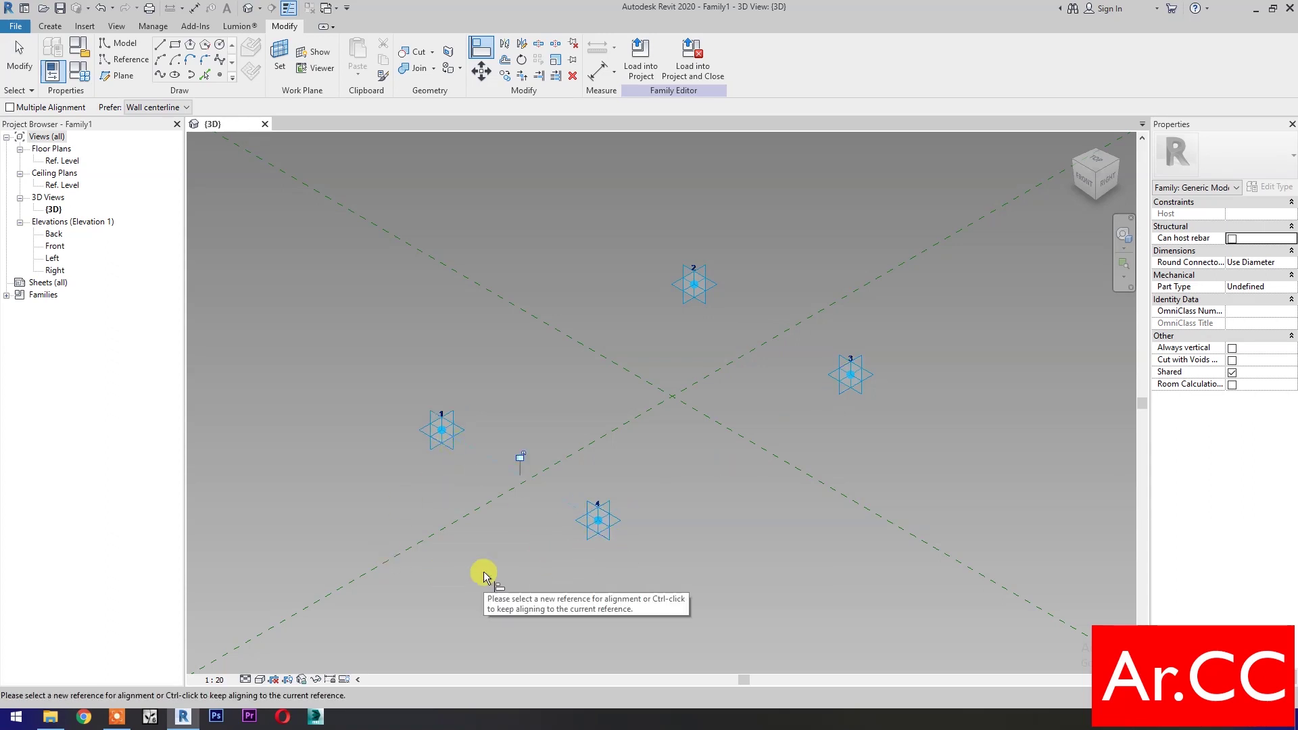
Select adaptive points 1 and 4 and draw a 2730.3-long line joining them
key("Escape")
key("Escape")
left_click_drag(381, 369, 630, 575)
left_click(163, 71)
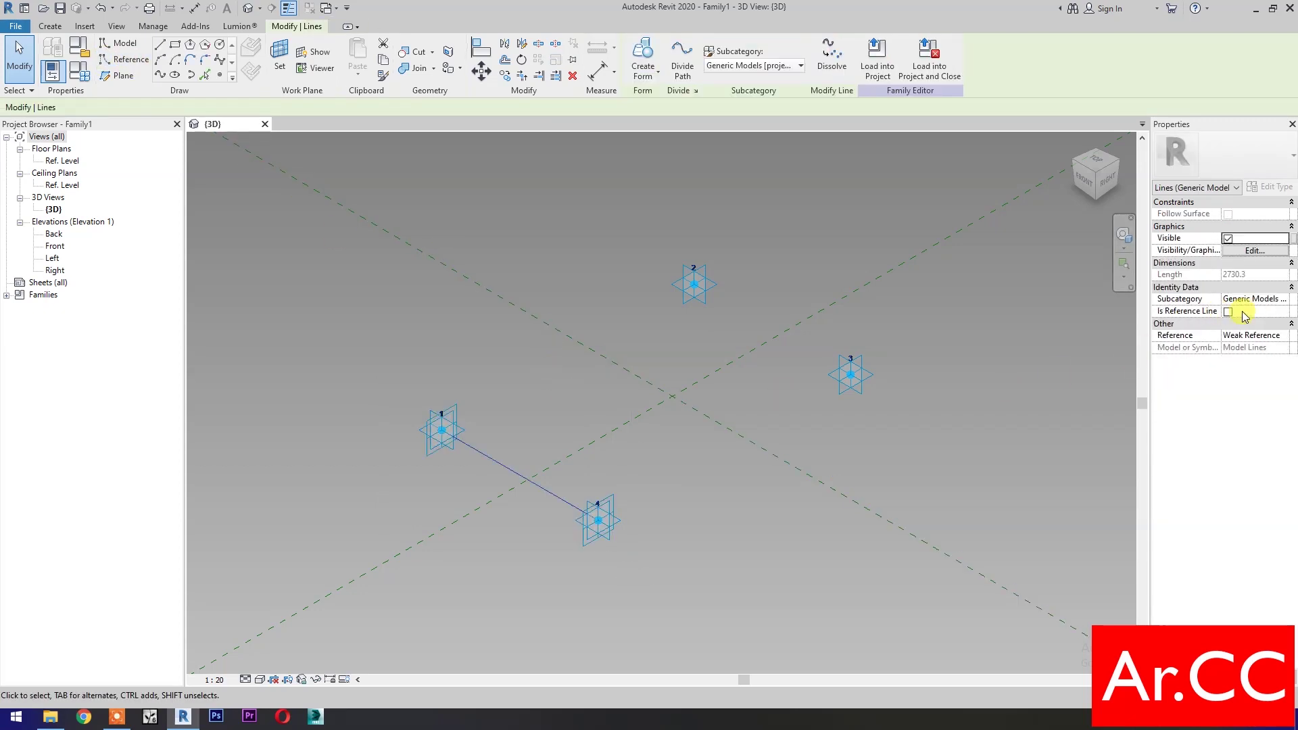
Make line 1–4 a reference line and add reference lines joining points 1–2 and 2–3
left_click(1228, 312)
mouse_move(349, 241)
left_mouse_down()
mouse_move(381, 276)
mouse_move(776, 463)
left_mouse_up()
left_click(162, 72)
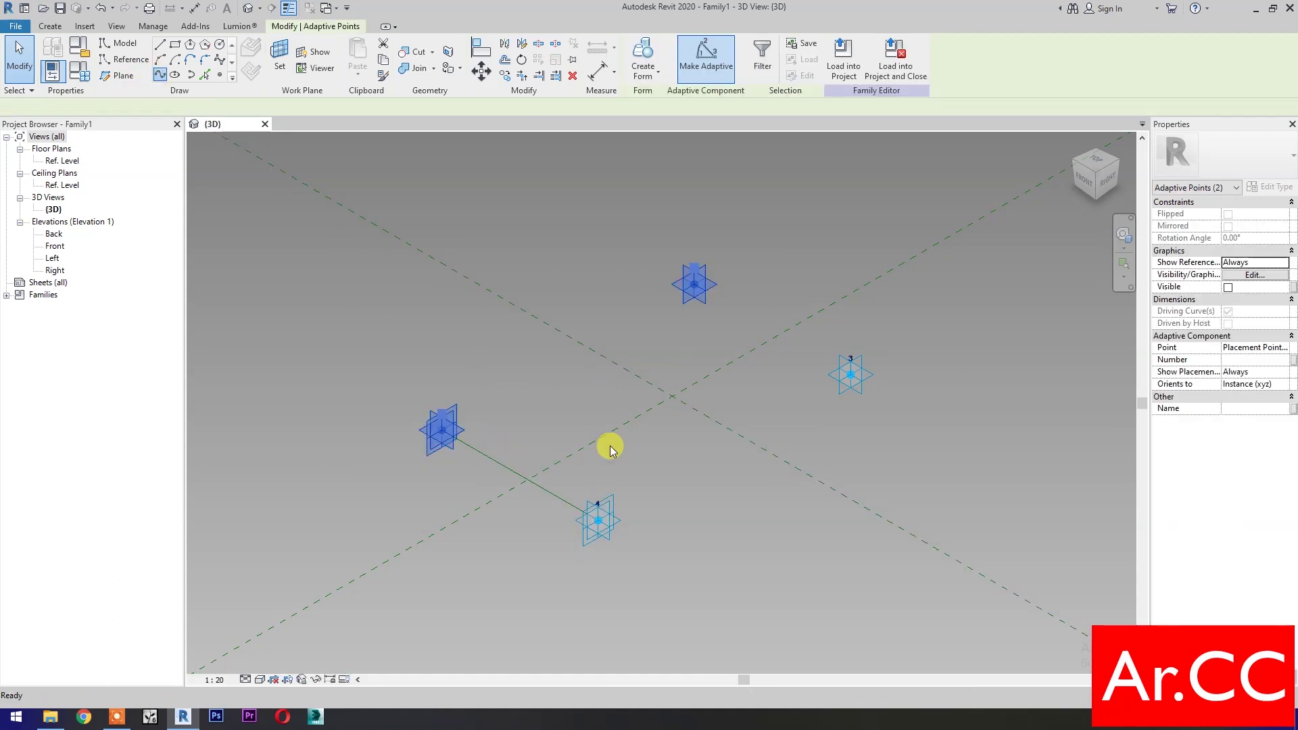
left_click(1229, 312)
mouse_move(646, 224)
left_mouse_down()
mouse_move(675, 339)
mouse_move(883, 410)
left_mouse_up()
left_click(162, 72)
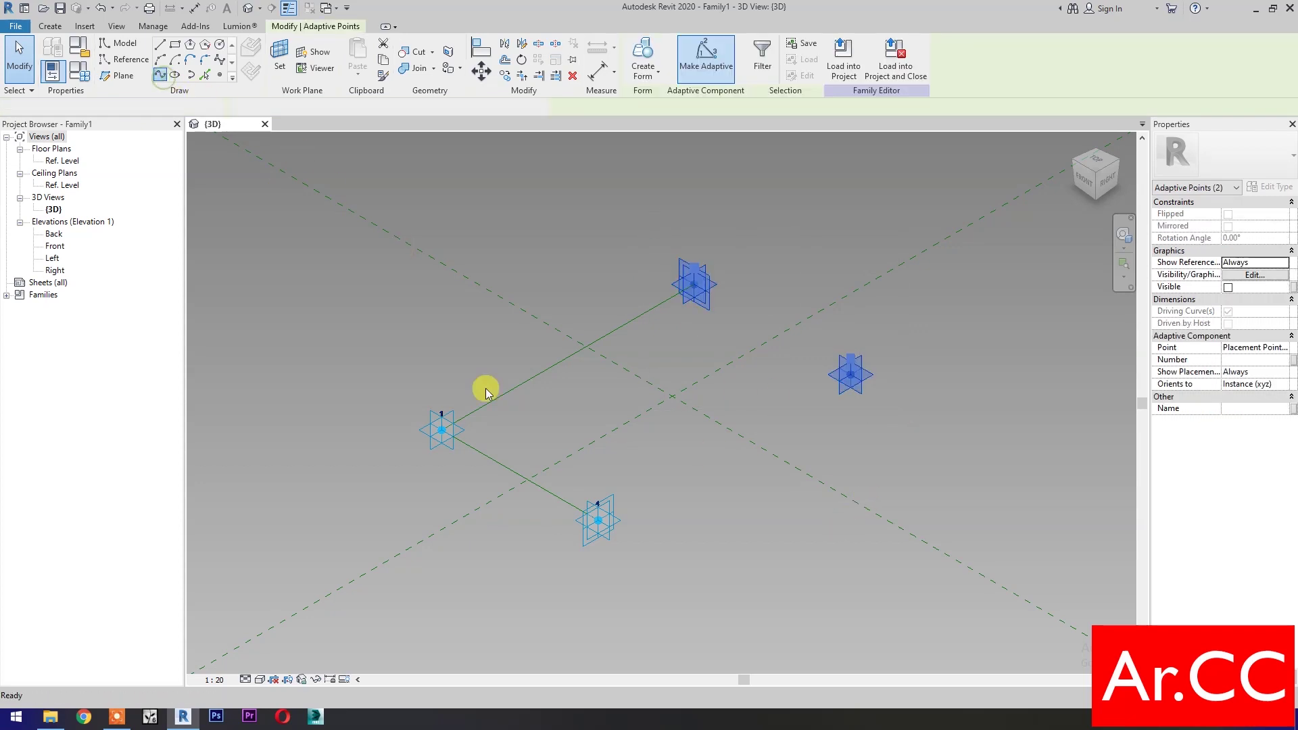
left_click(1229, 316)
Close the loop with a 3–4 reference line and place a point on edge 1–2
left_click_drag(541, 586, 920, 348)
left_click(162, 72)
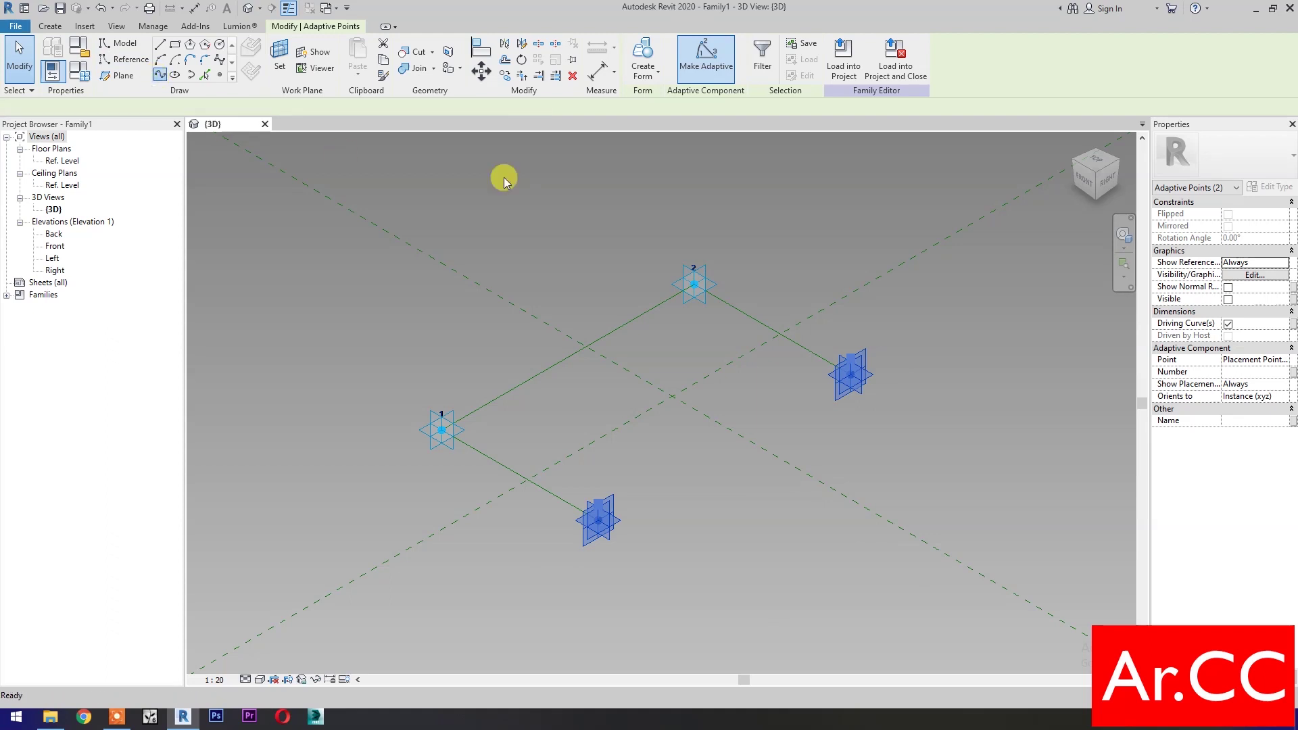
left_click(1229, 315)
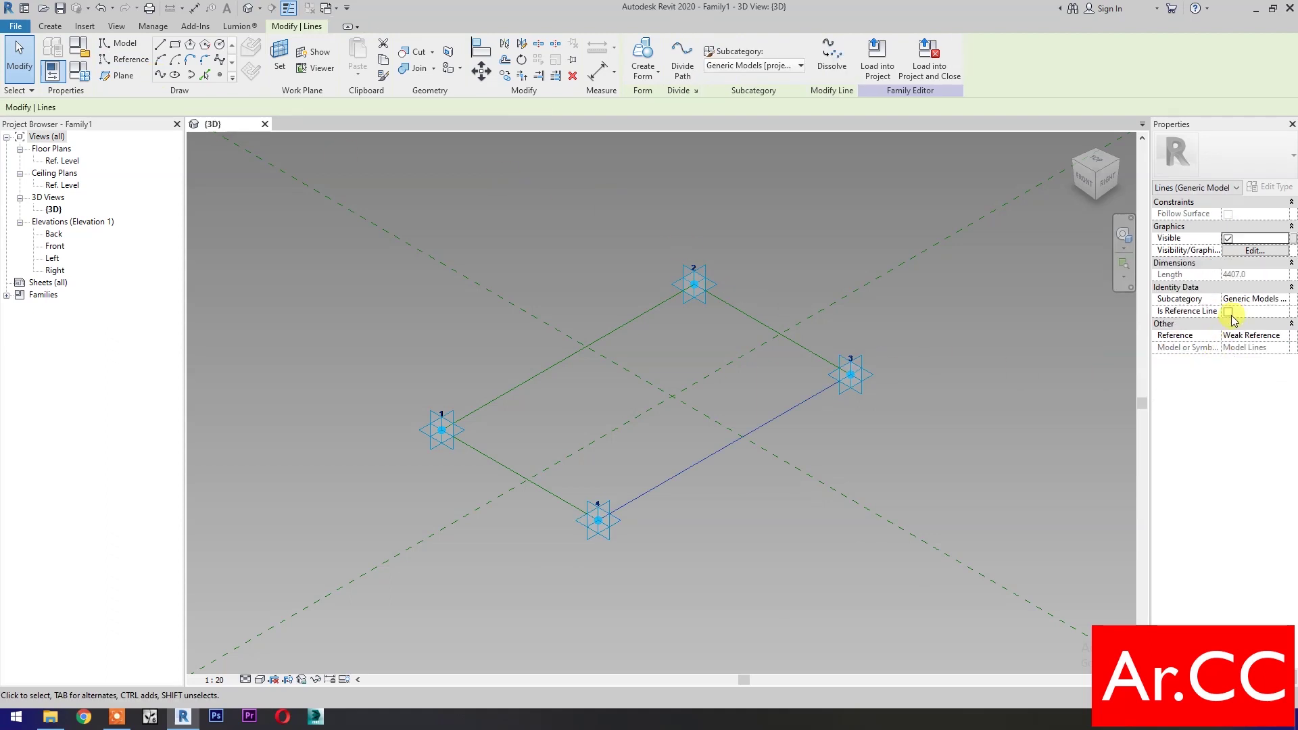
left_click(820, 577)
left_click(221, 74)
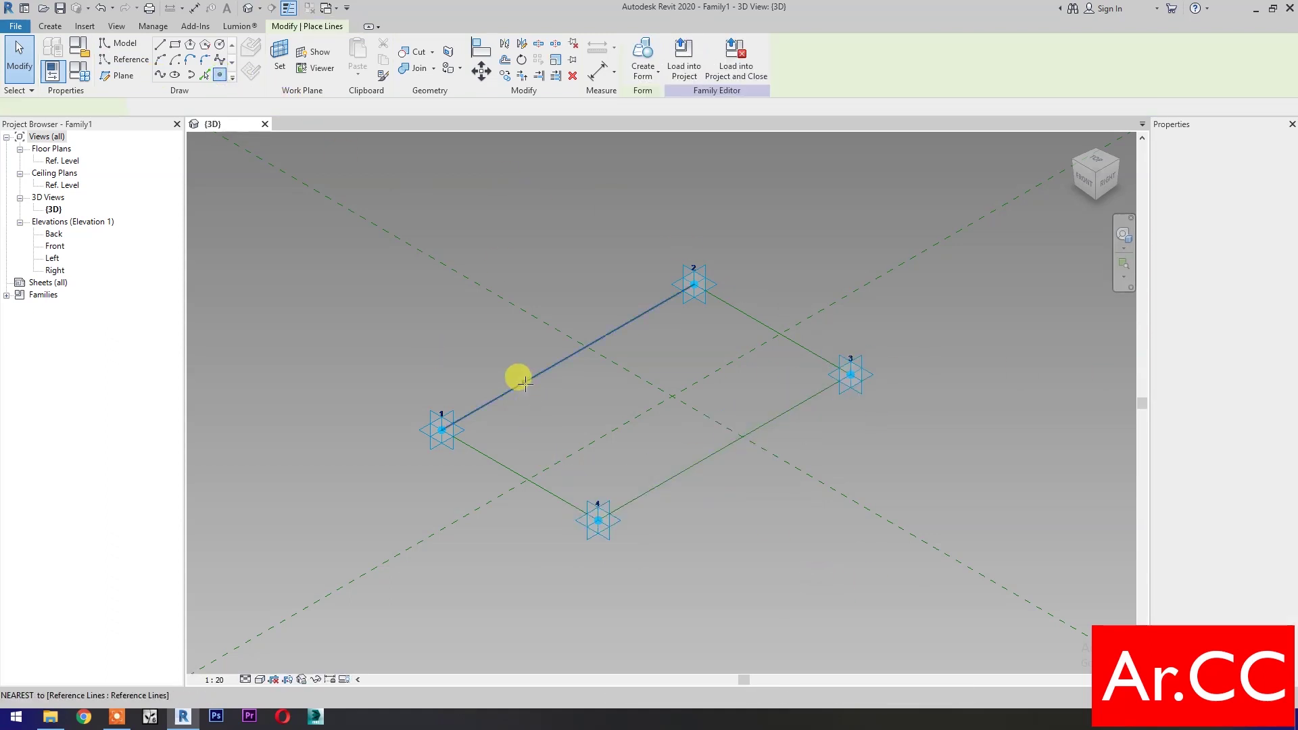
key("Escape")
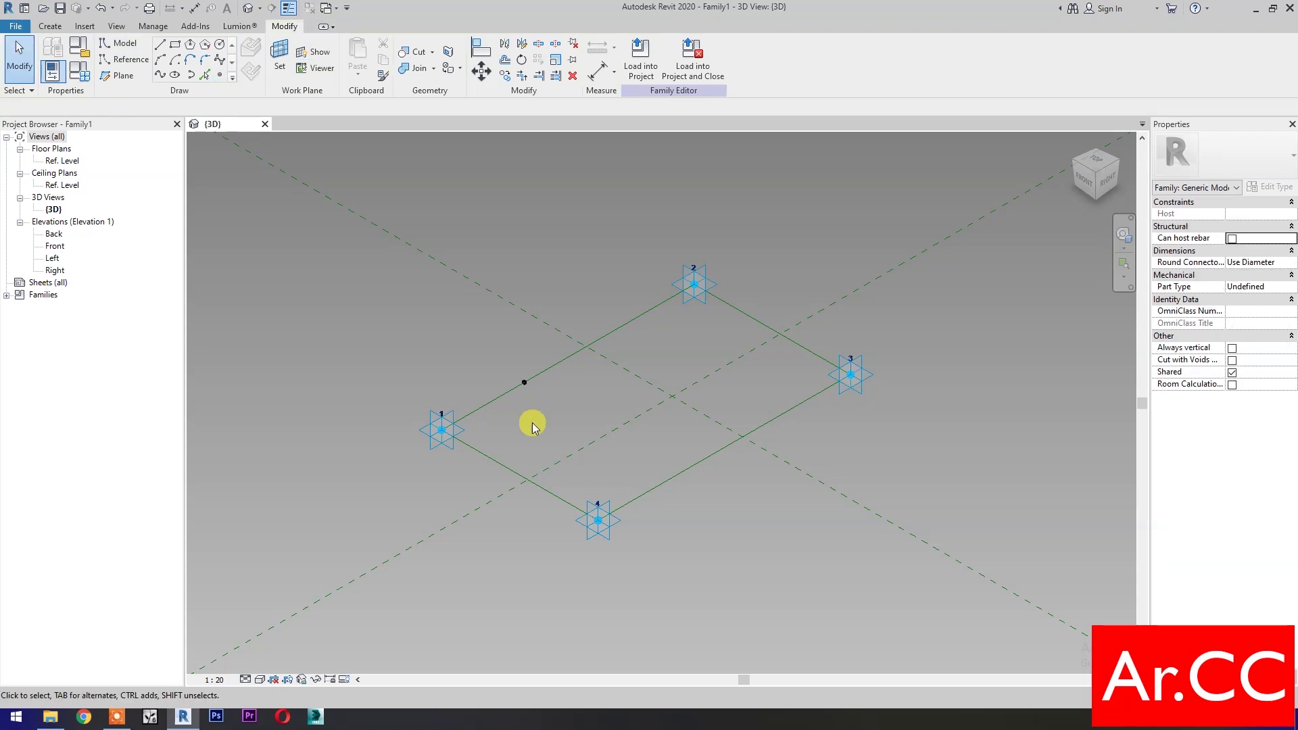
Draw a small rectangle on the work plane of the point hosted on edge 1–2
left_click(179, 44)
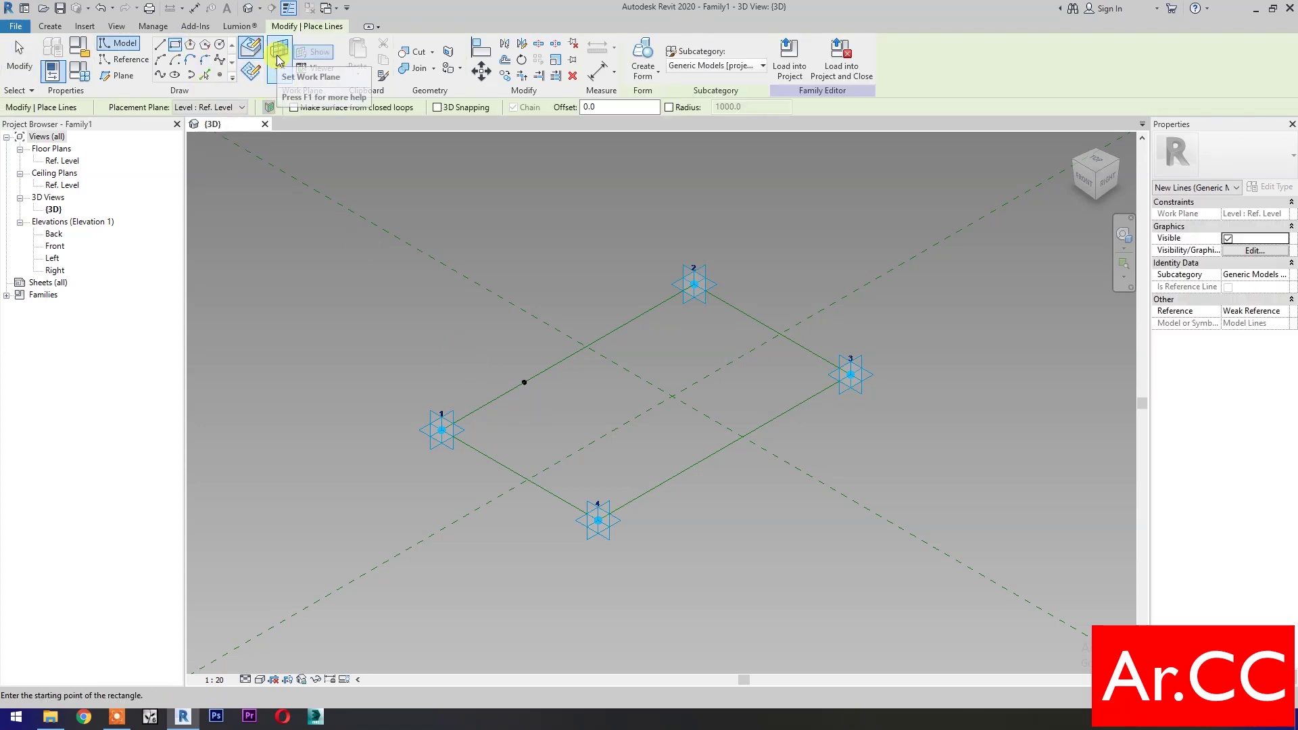
key("Escape")
key("Escape")
left_click(526, 381)
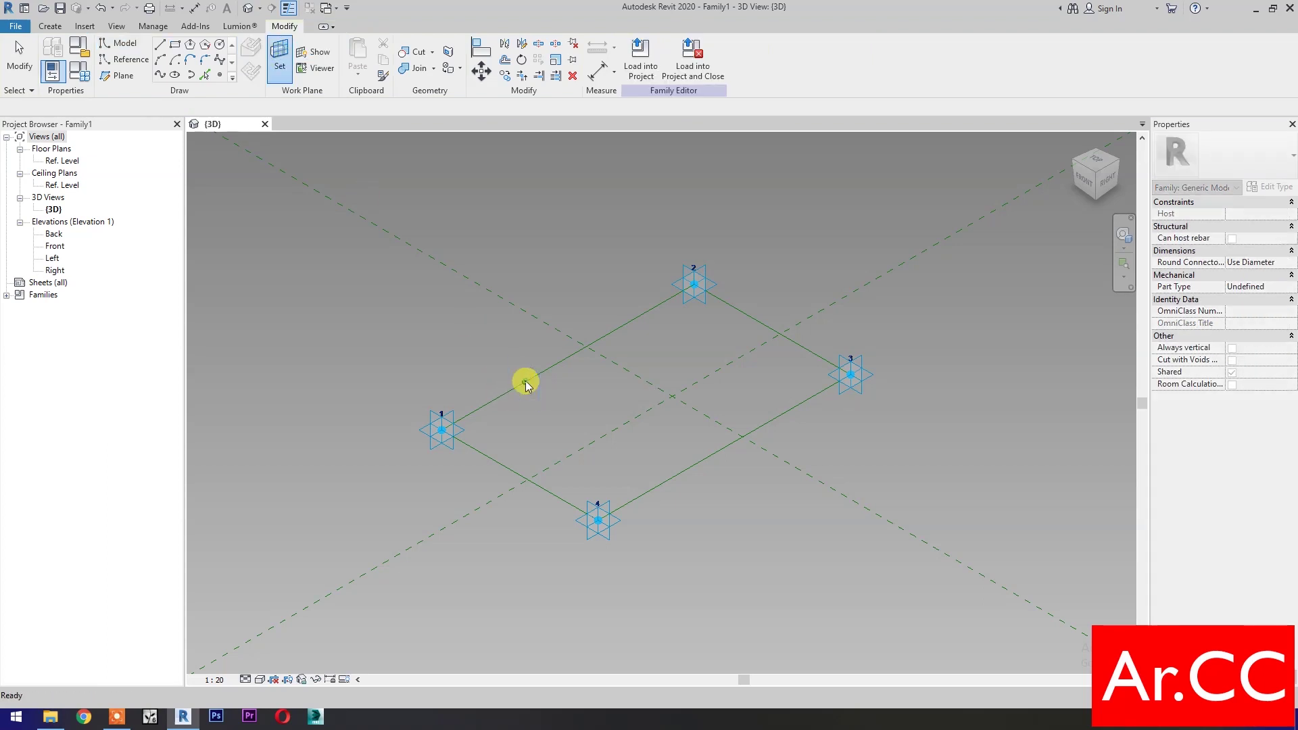
key("Return")
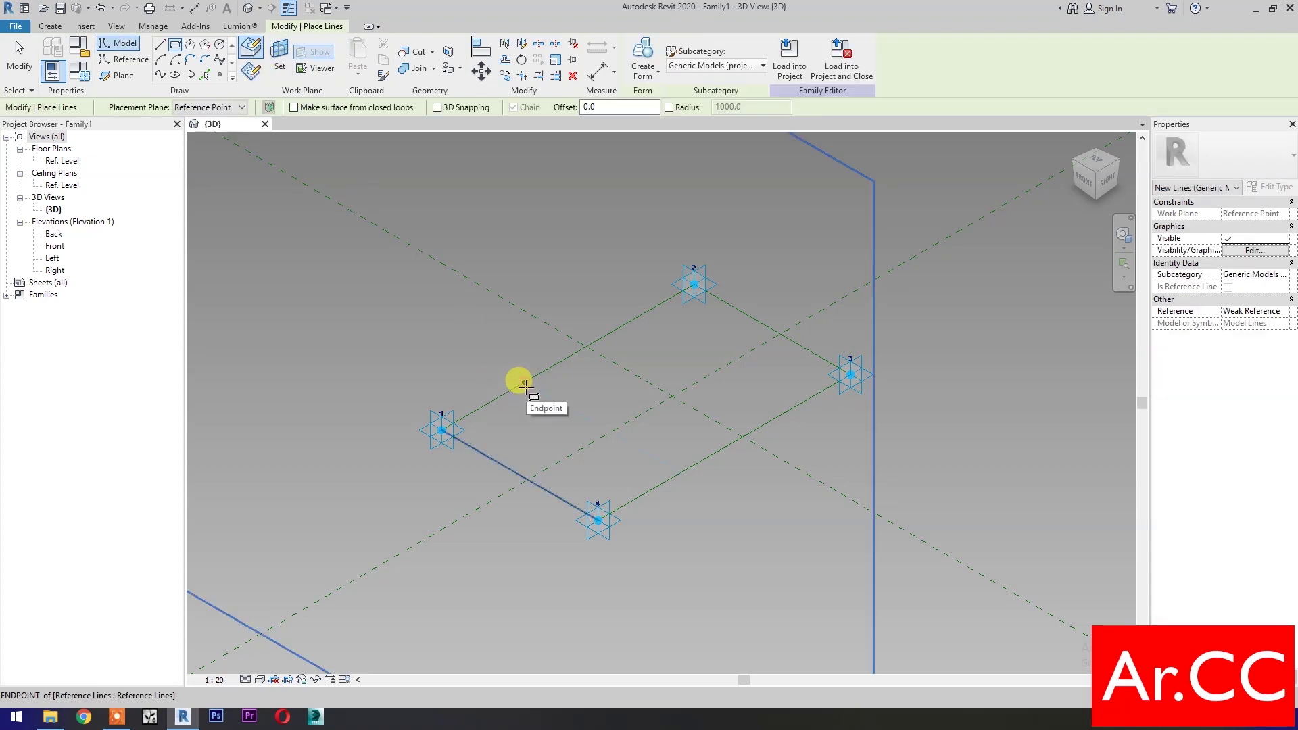
left_click(525, 383)
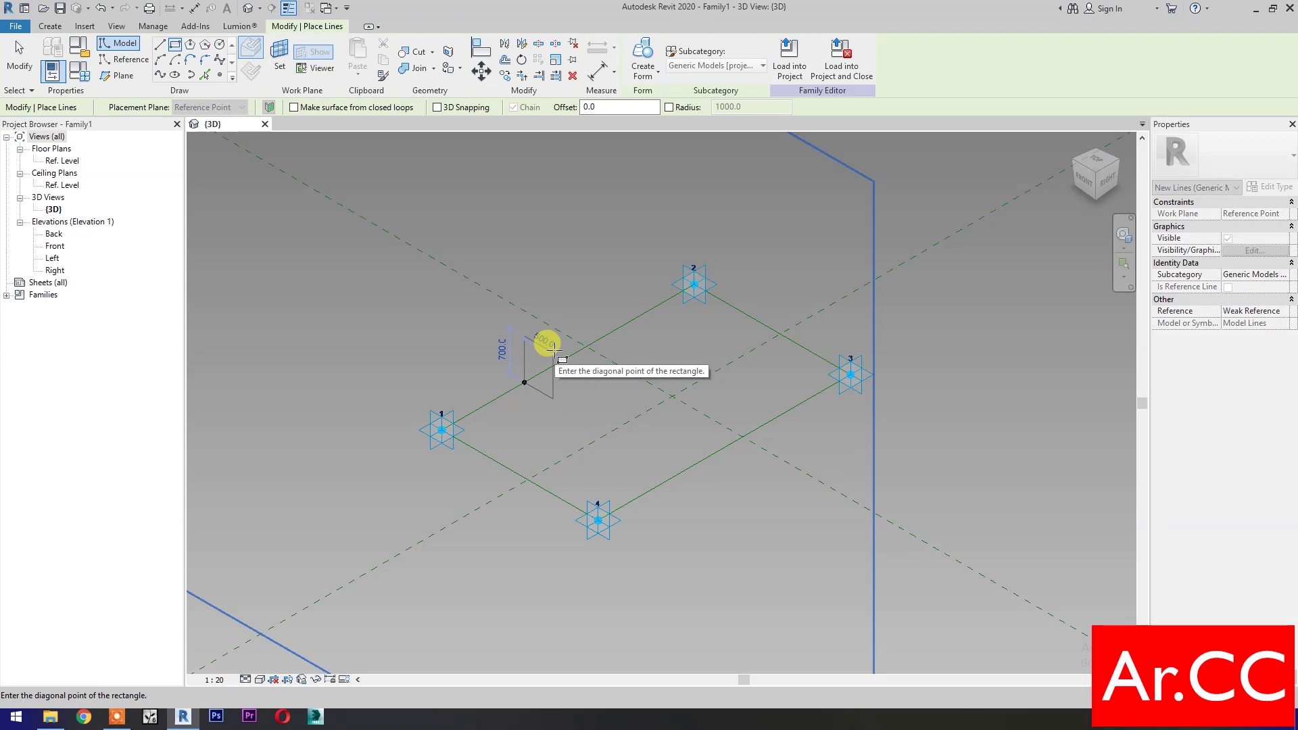
left_click(553, 389)
key("Escape")
key("Escape")
Turn the rectangle's lines into reference lines
left_click(552, 391)
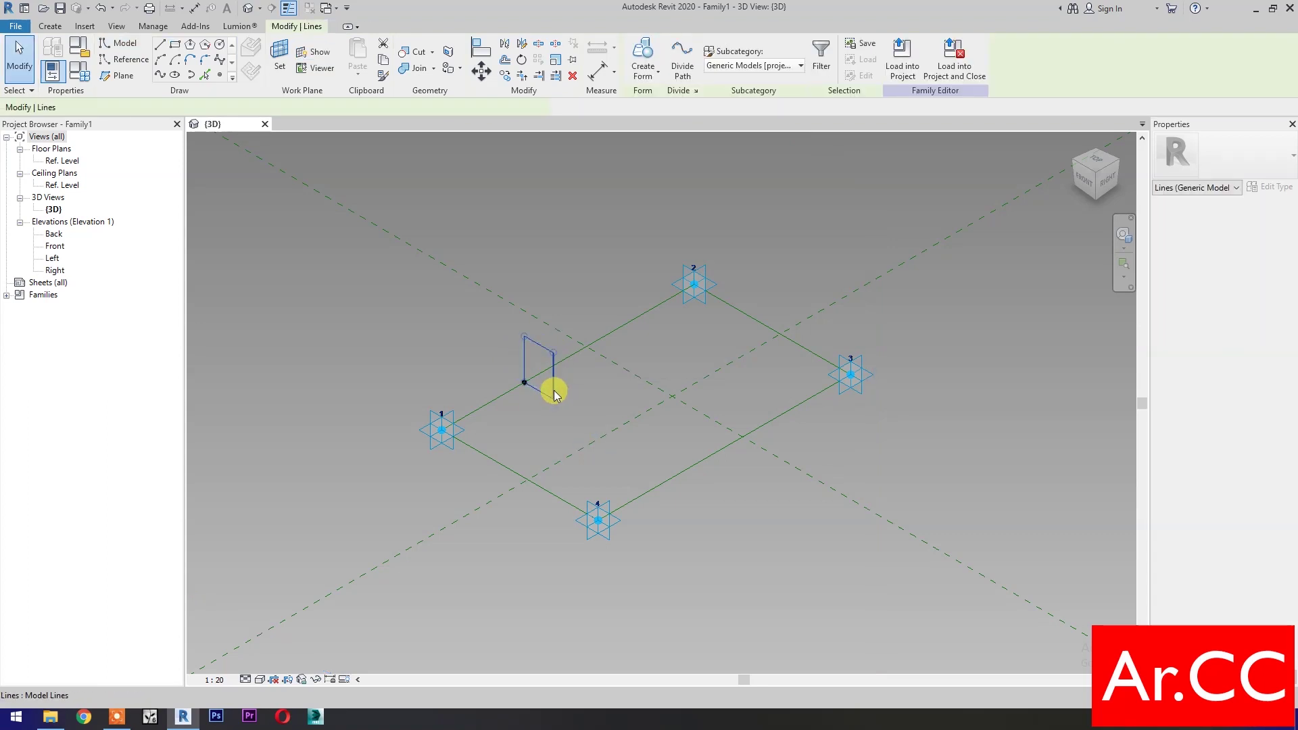
left_click(1228, 313)
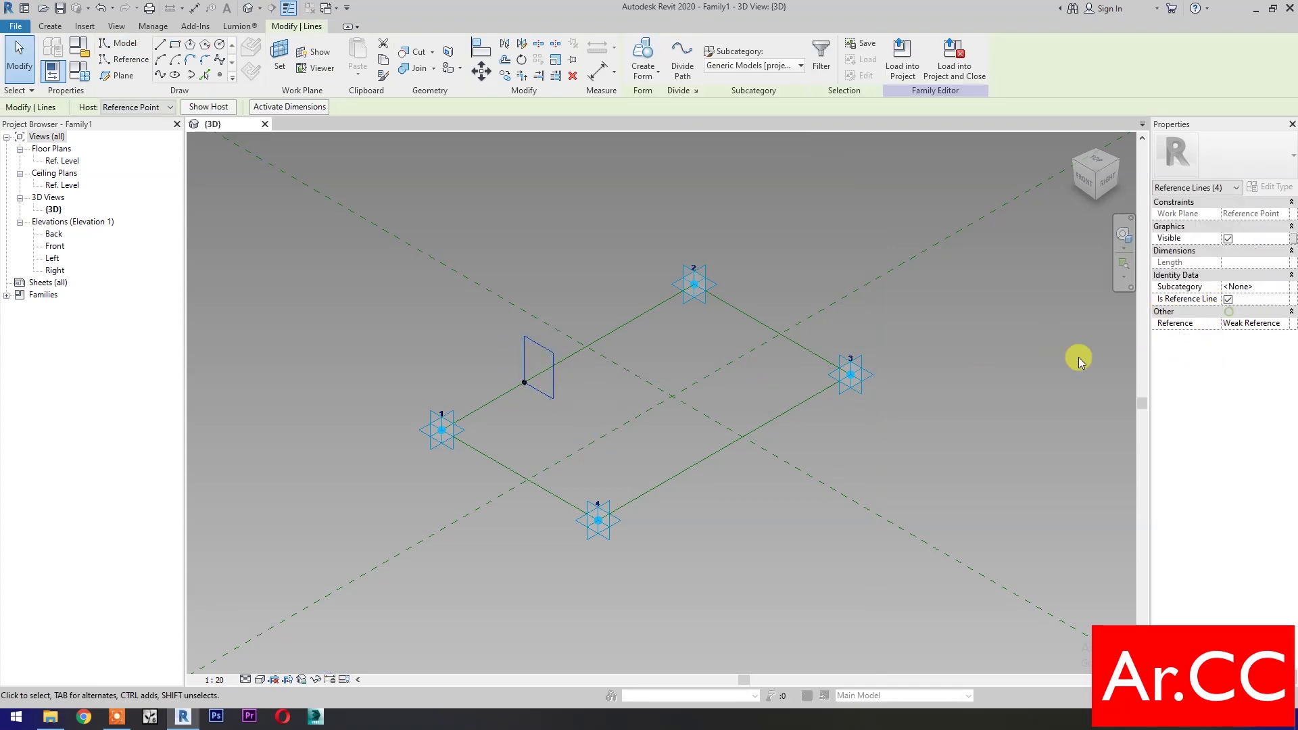
left_click(594, 430)
Add aligned dimensions to the rectangle: 700 height and 500 width
scroll(594, 430, "up", 3)
key("d")
key("i")
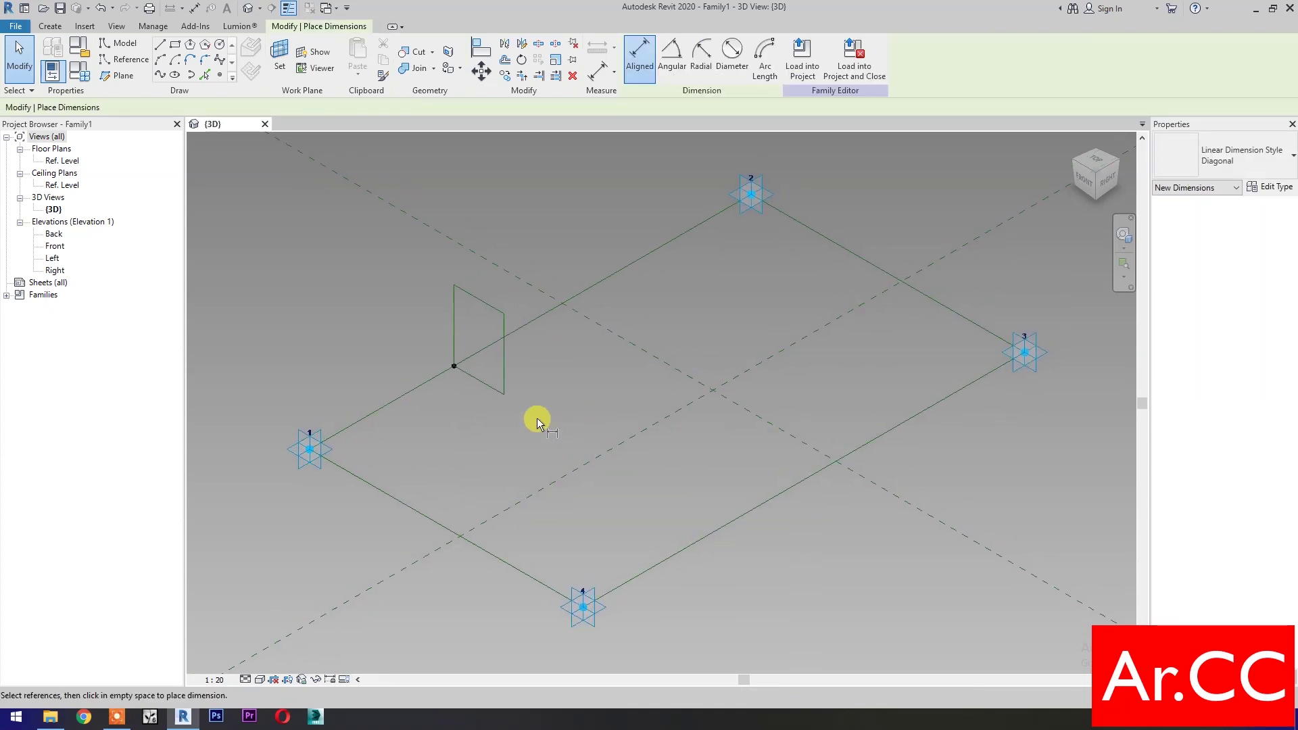
left_click(495, 390)
left_click(491, 308)
left_click(534, 370)
left_click(456, 314)
left_click(504, 290)
left_click(498, 214)
key("Escape")
key("Escape")
Label the 500 dimension with a new instance parameter named Width
left_click(487, 212)
left_click(768, 58)
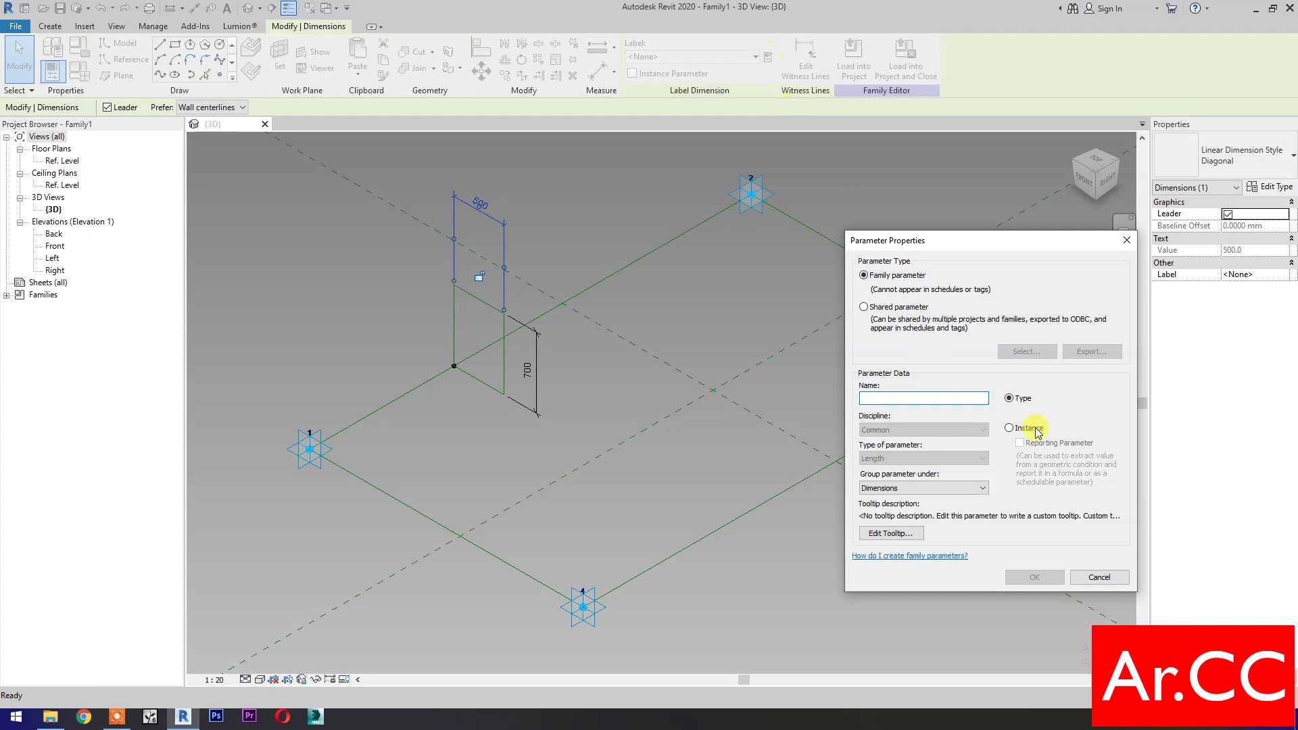
left_click(1013, 428)
left_click(924, 398)
type("Width")
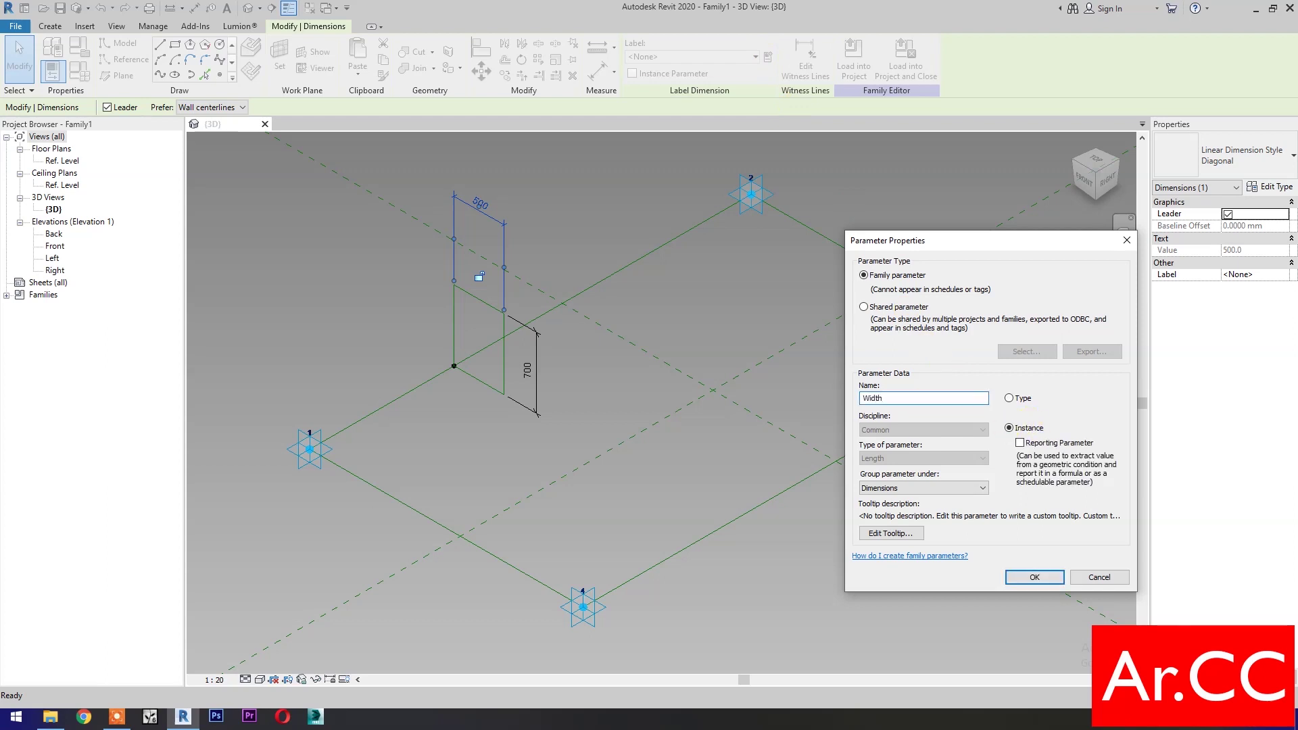
left_click(1017, 577)
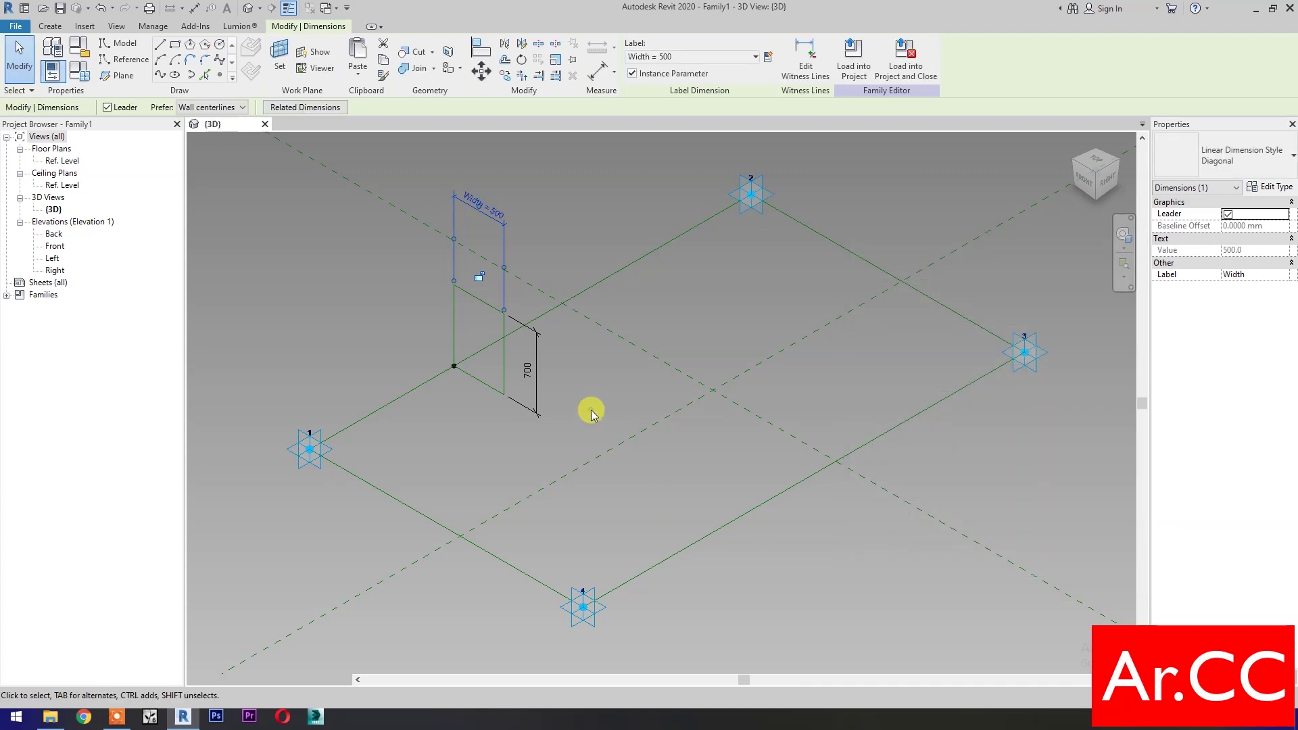
key("Escape")
Label the 700 dimension with a new instance parameter named Depth
left_click(539, 369)
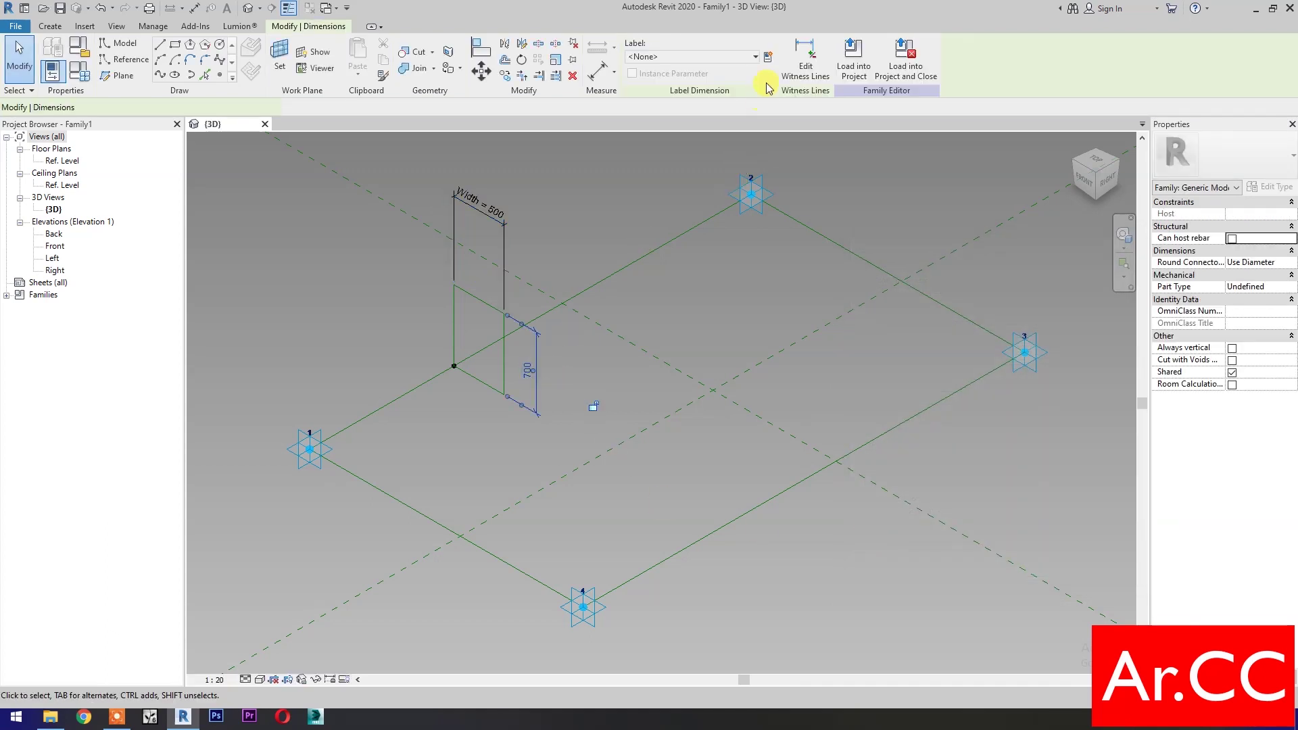
left_click(594, 405)
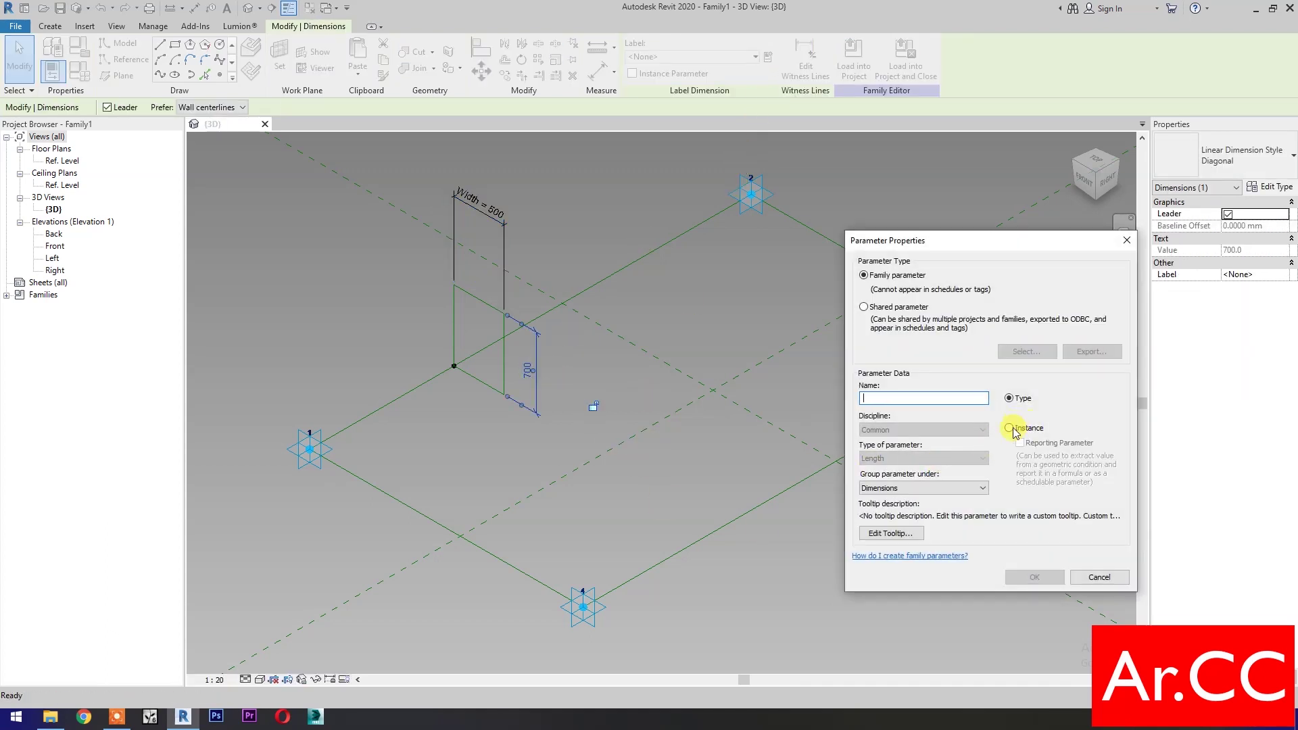
left_click(1009, 428)
left_click(931, 399)
type("Depth")
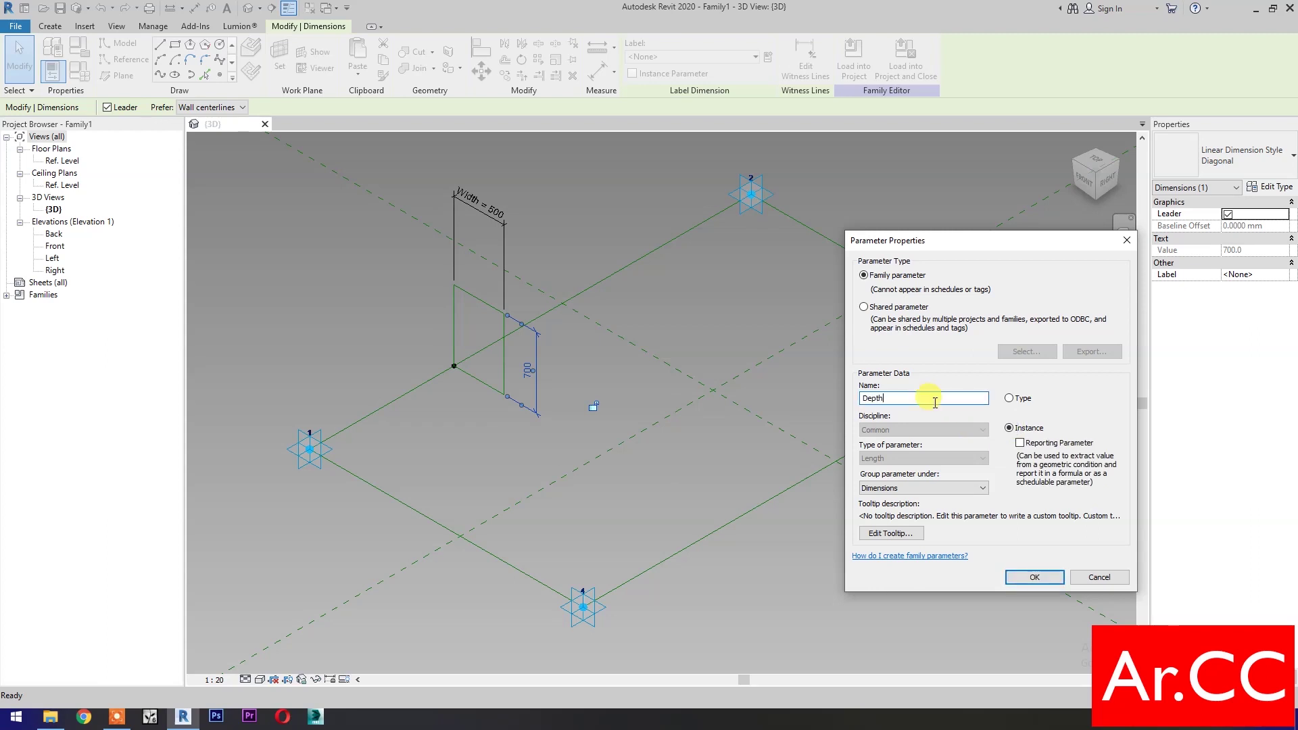
left_click(1024, 577)
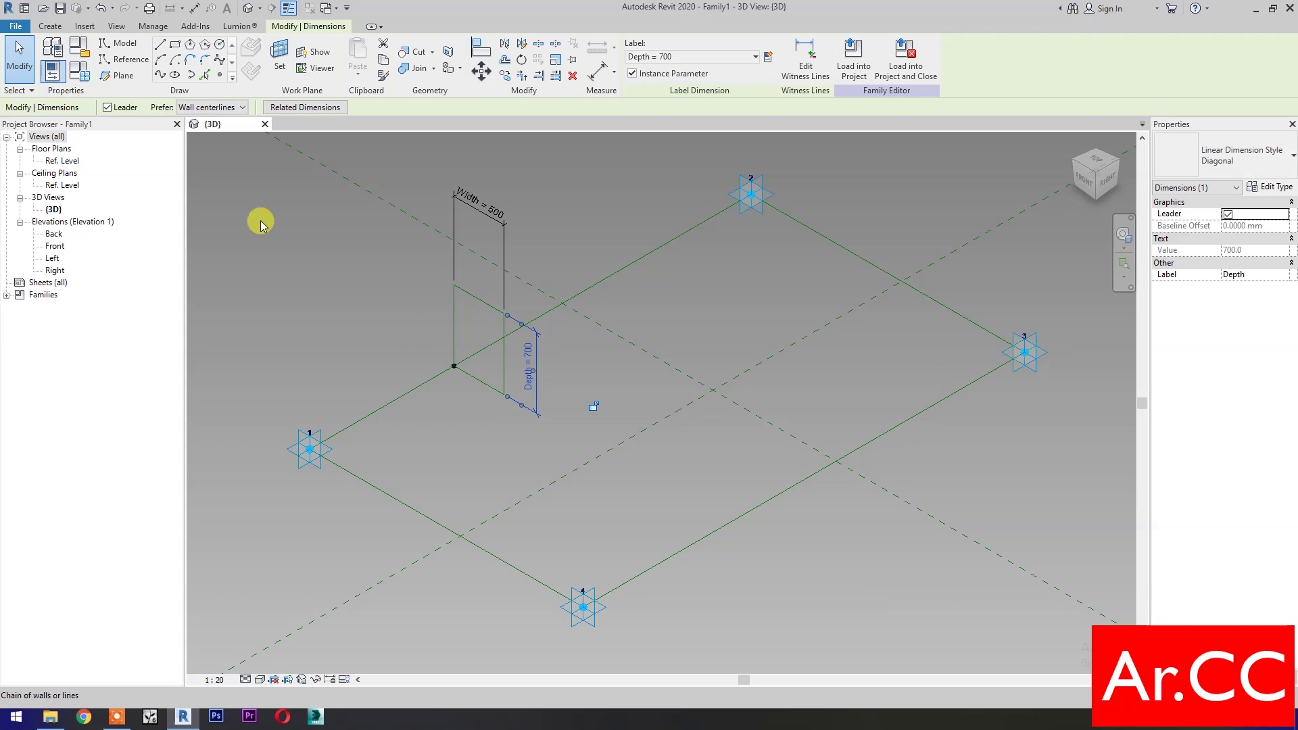
left_click(87, 78)
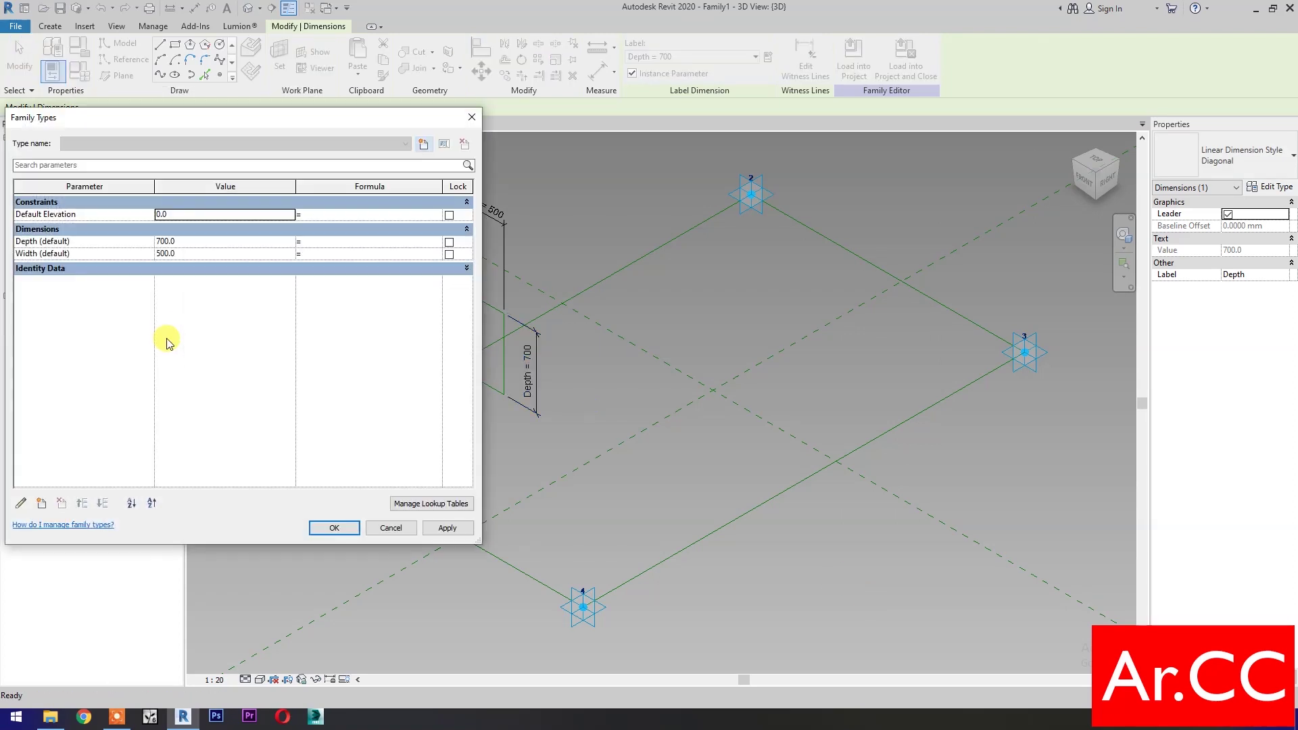
Set Depth and Width defaults to 75 in Family Types and apply them
left_click(207, 242)
type("75")
left_click(234, 254)
type("75")
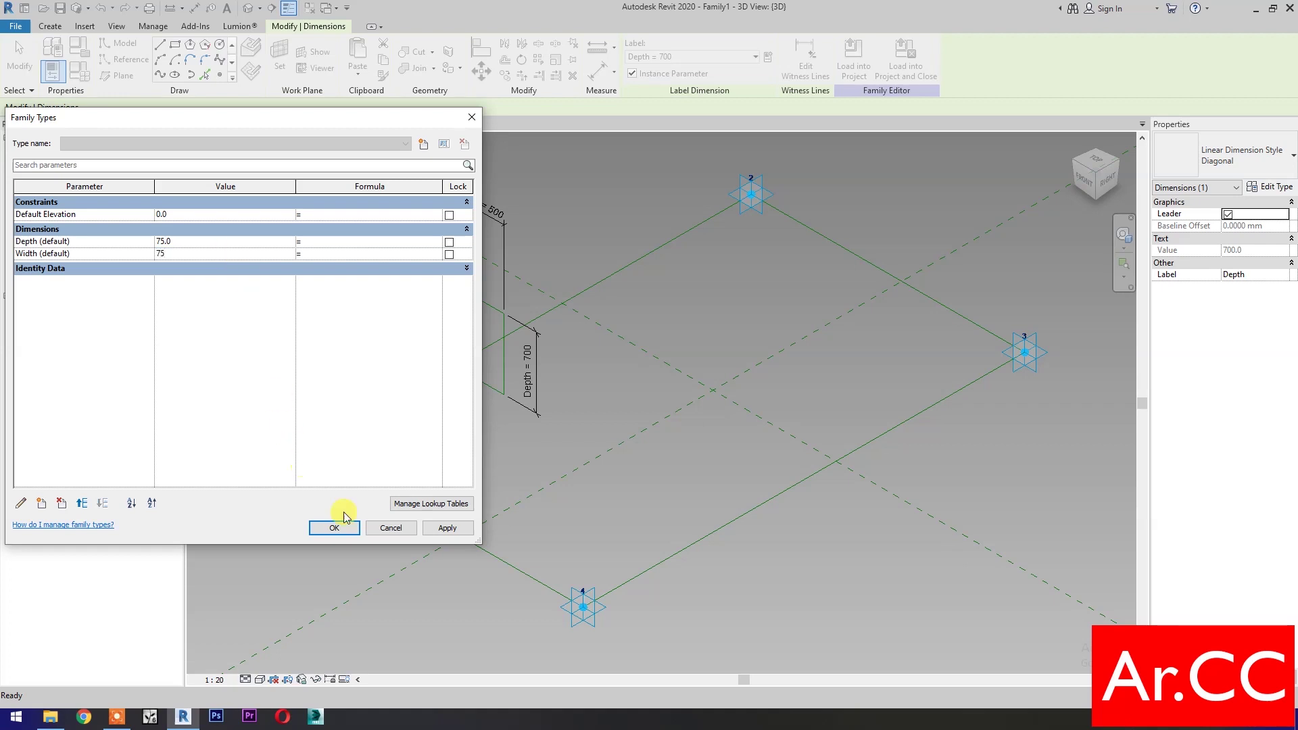
left_click(445, 528)
left_click(313, 529)
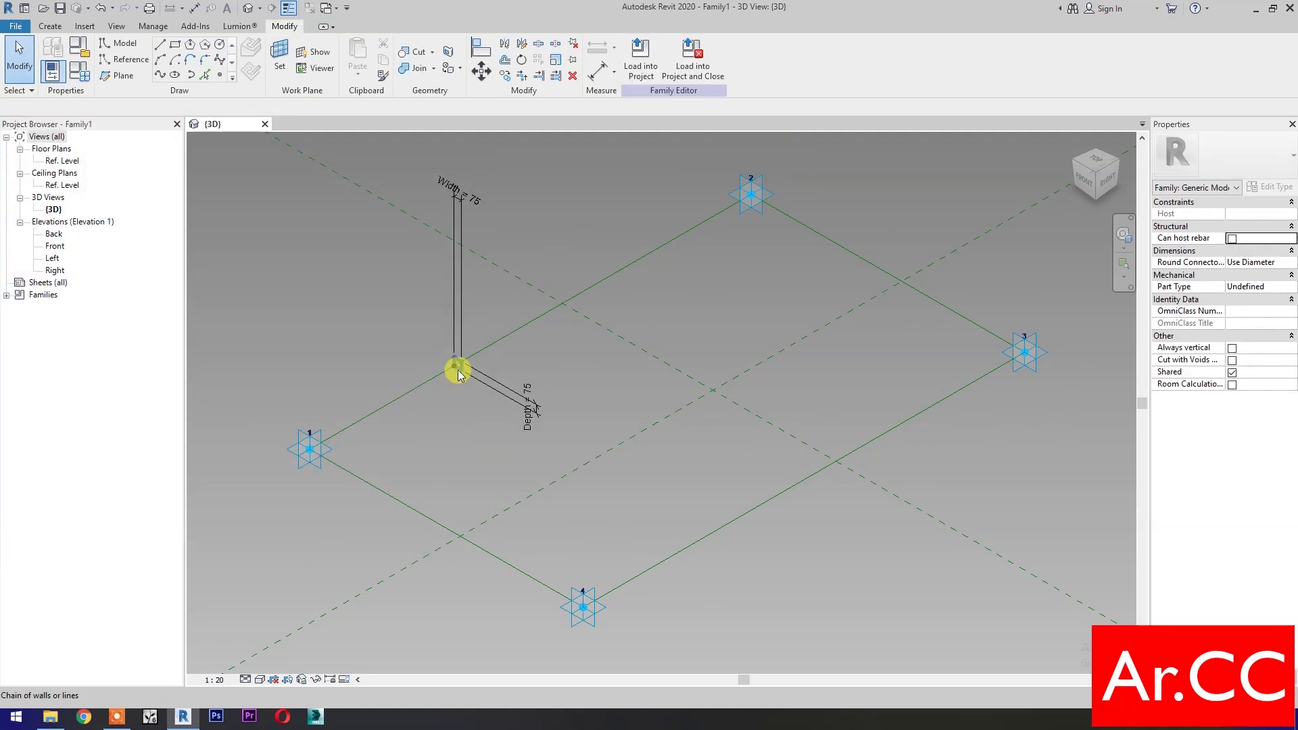
left_click(430, 437)
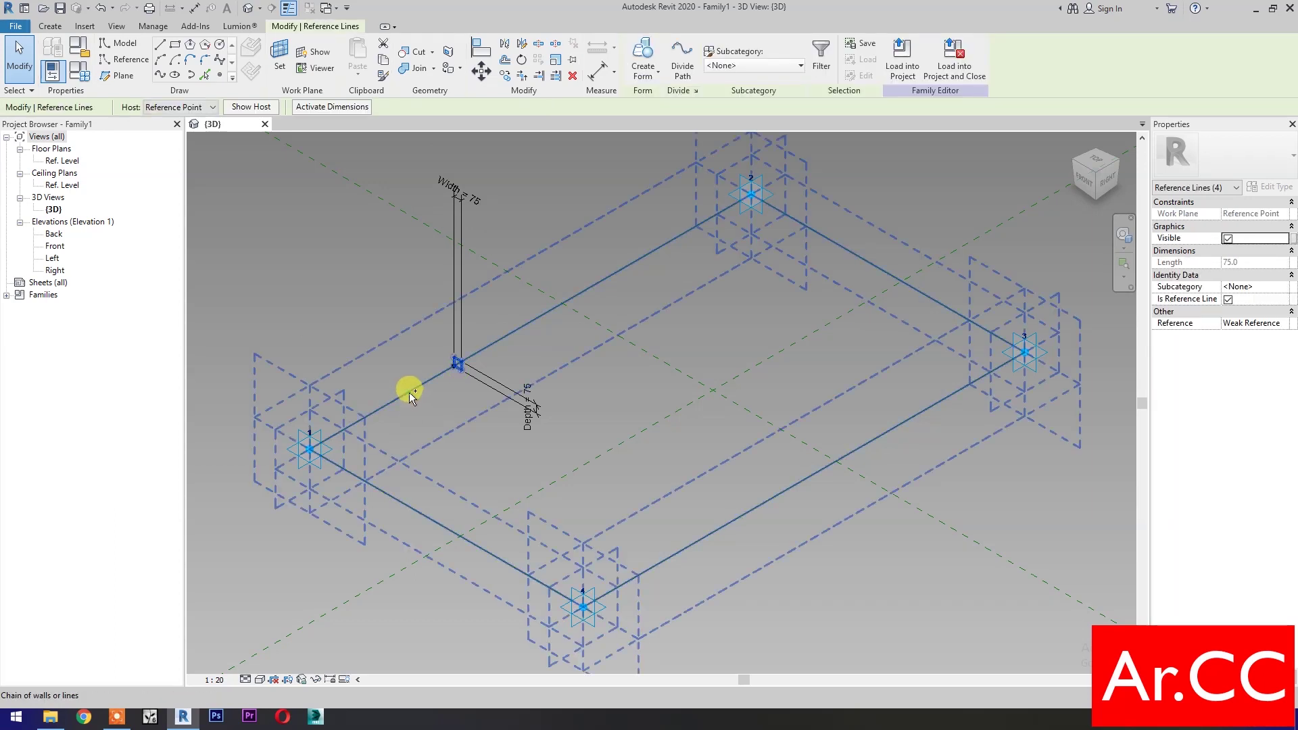
Sweep the 75 × 75 profile around the 1–2–3–4 loop as a solid frame form
left_click(460, 448, "ctrl")
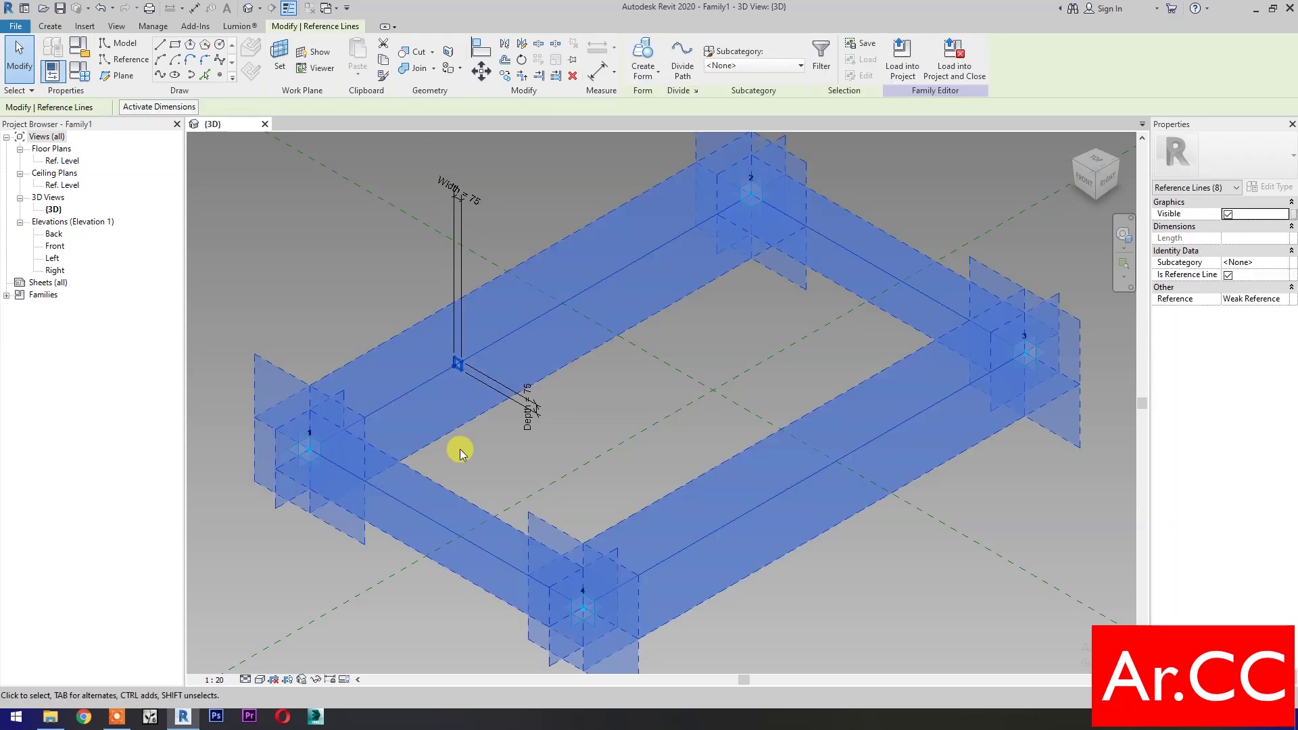
left_click(583, 404)
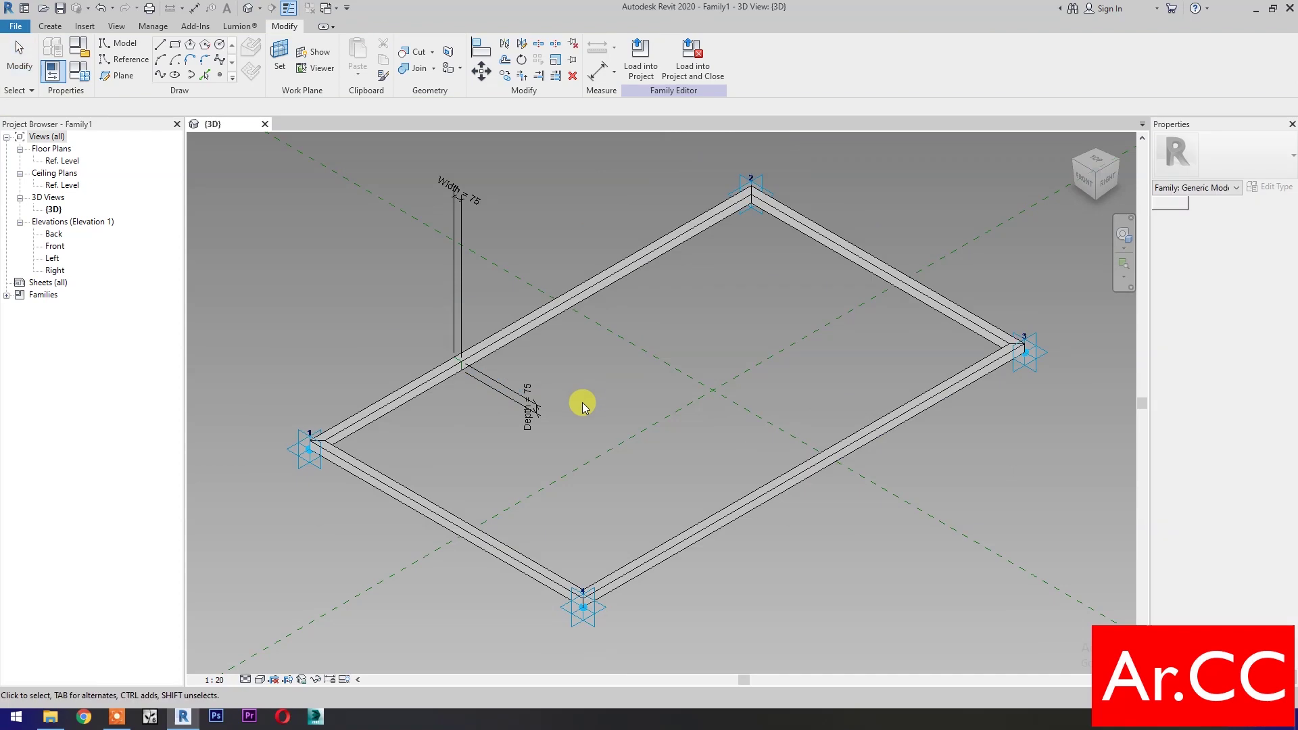
left_click(541, 314)
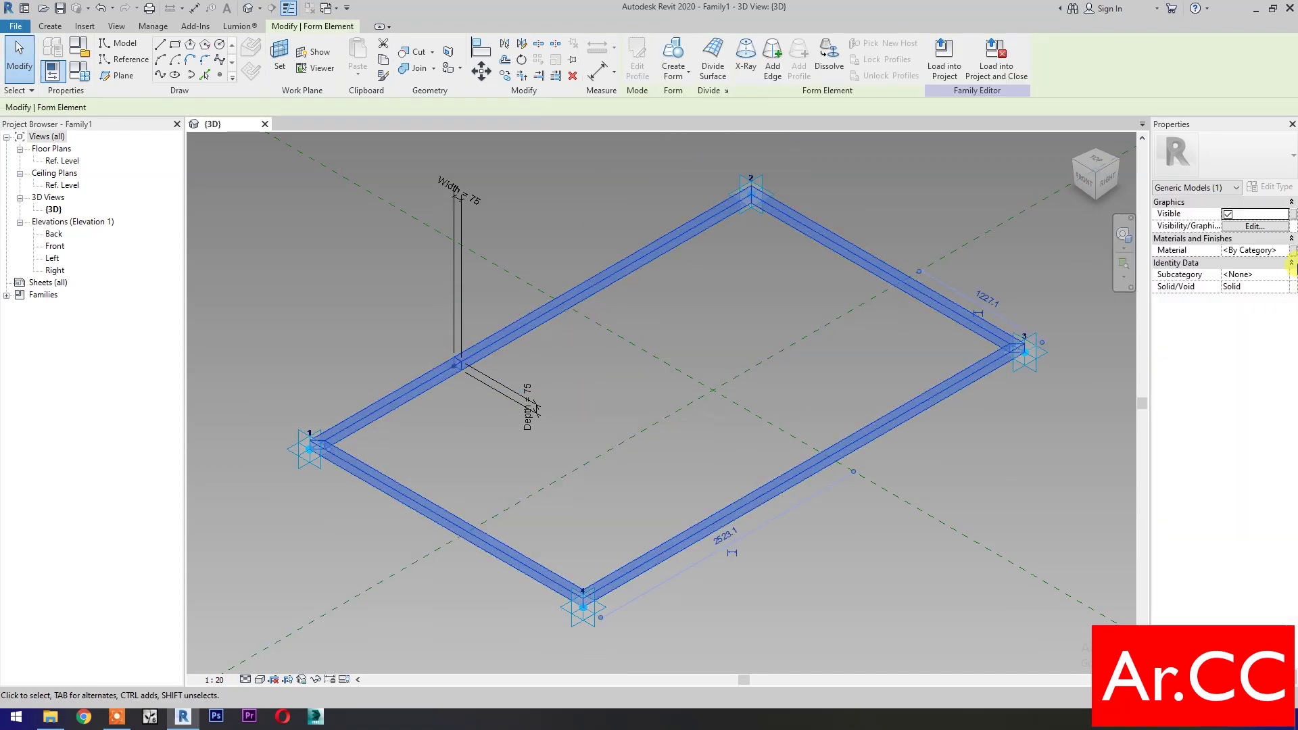
left_click(1293, 251)
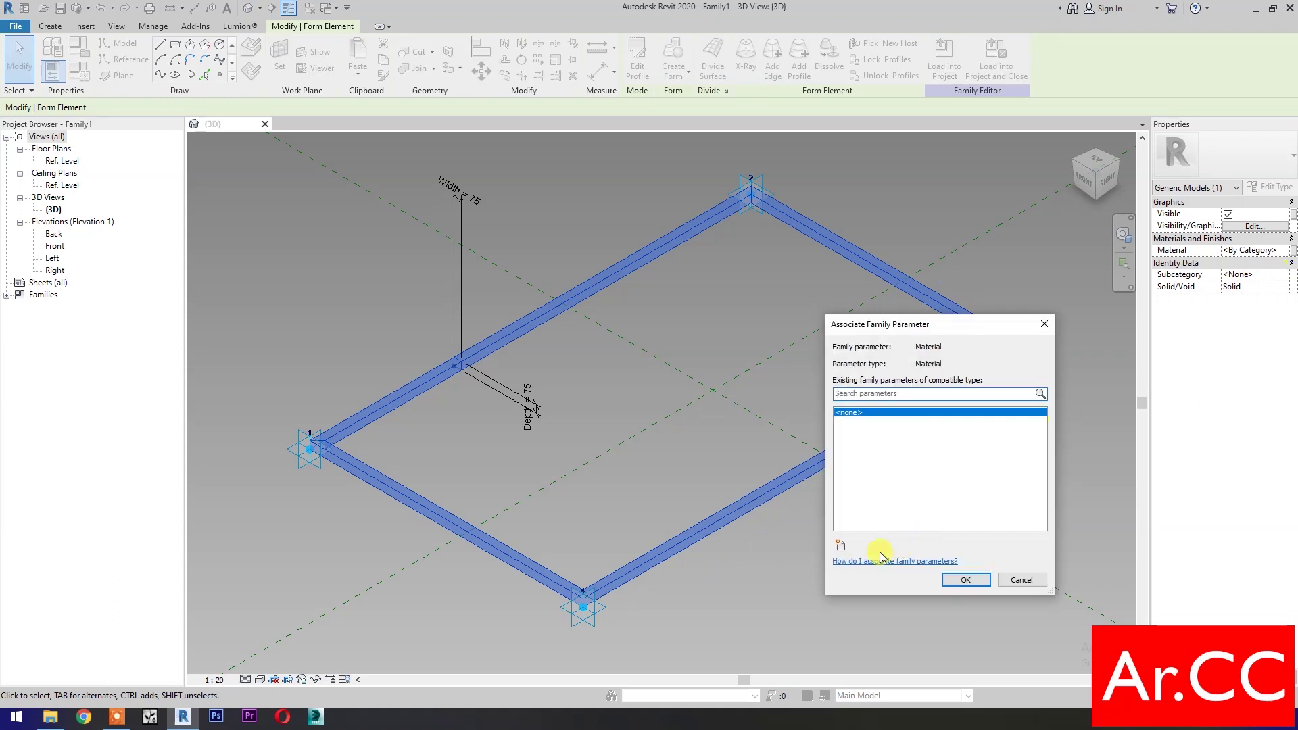
Associate the frame's Material with a new instance parameter named Frame Finish
left_click(843, 546)
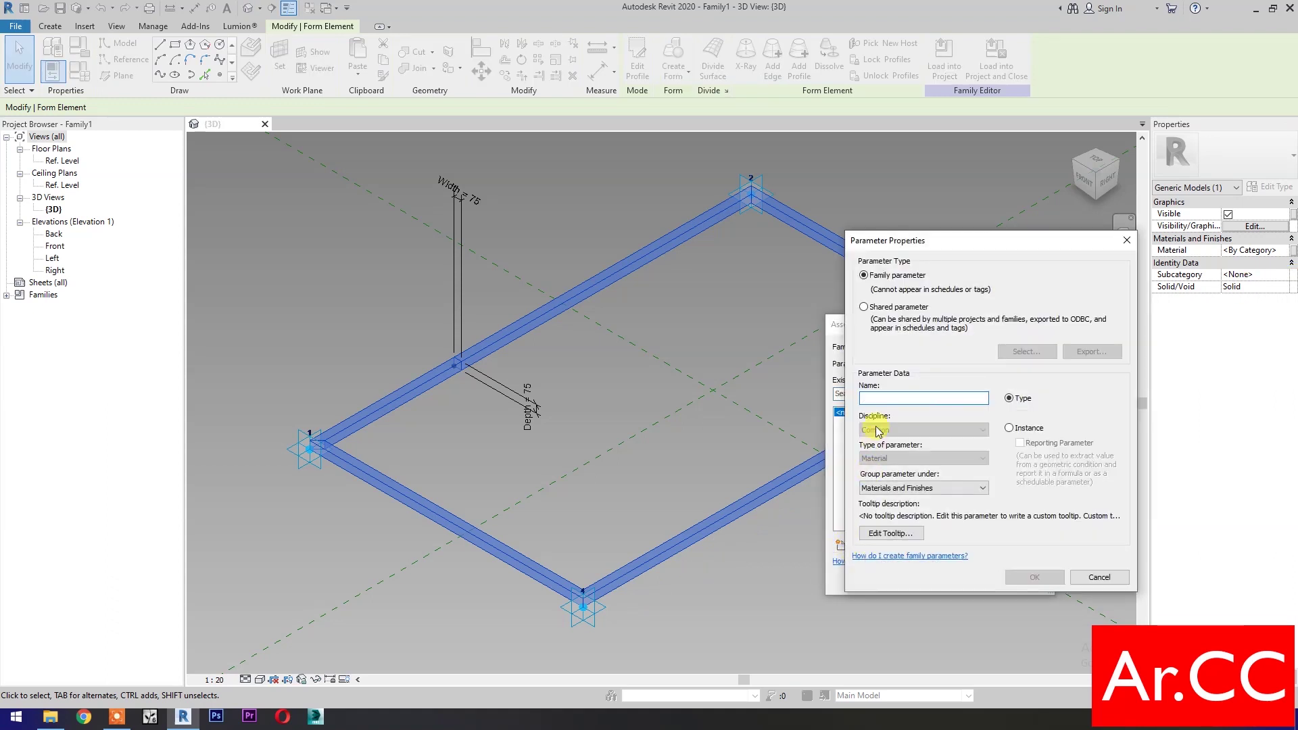
type("Frame Finish")
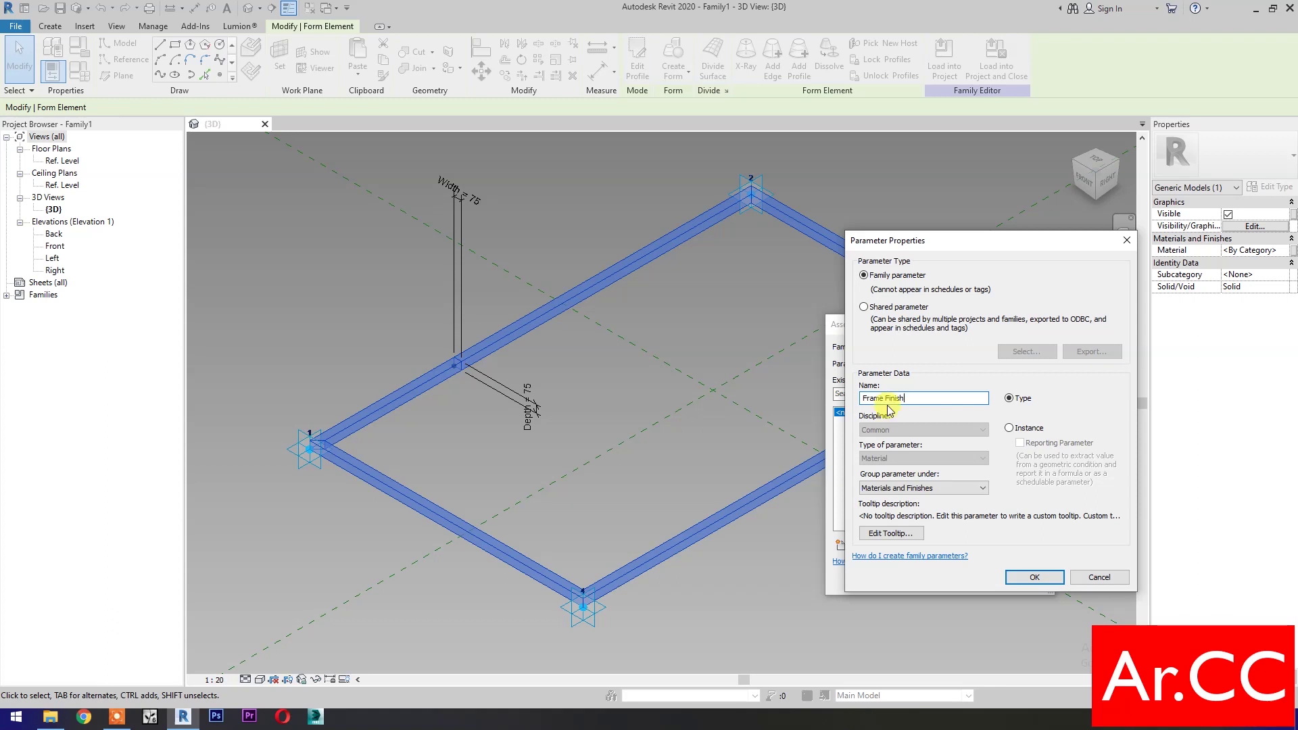
left_click(1035, 578)
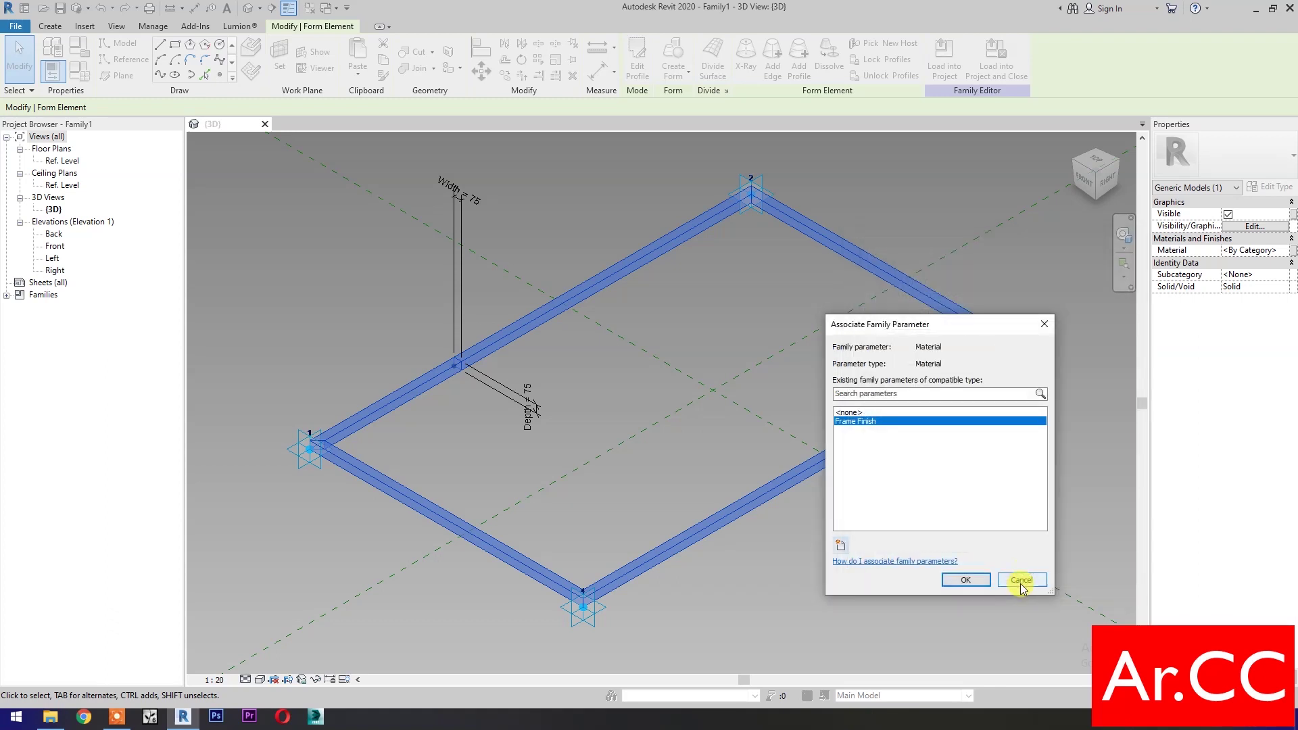
left_click(965, 580)
key("Escape")
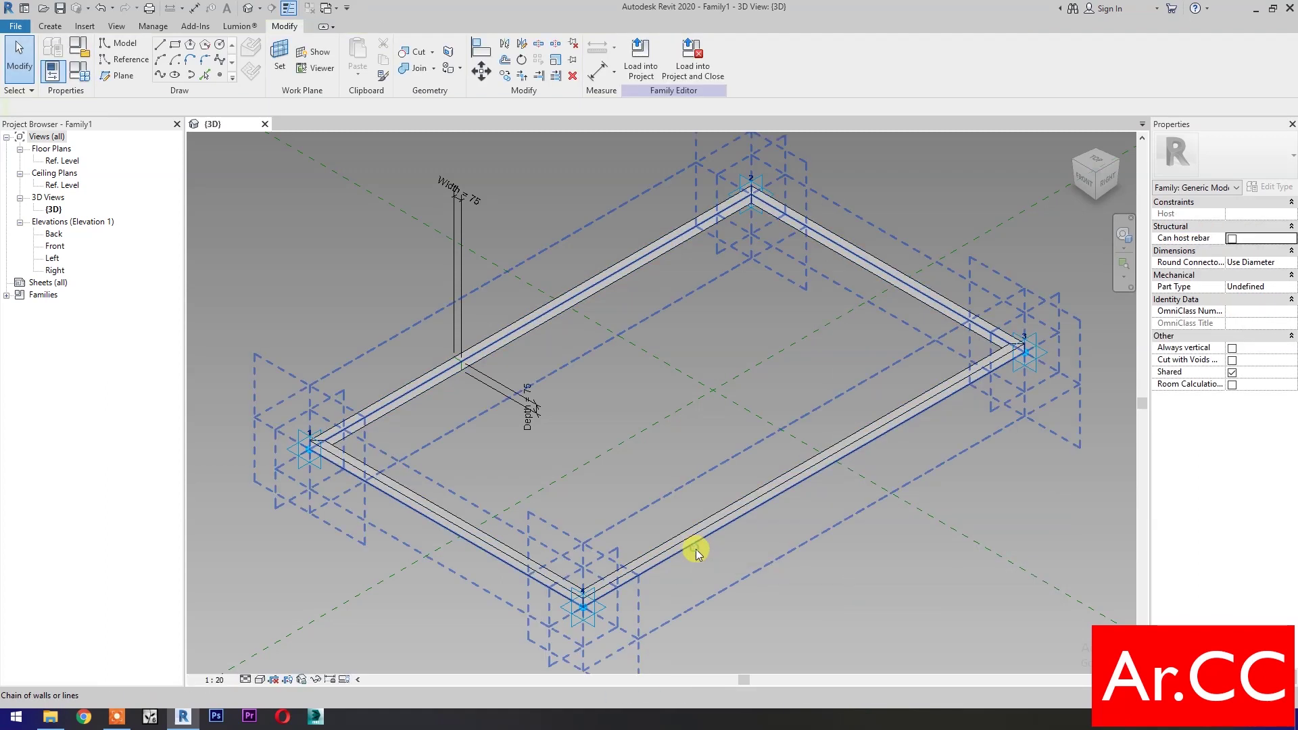
Create a solid box form from the reference-line loop with Positive Offset 60 and Negative Offset -50
left_click(695, 548)
left_click(644, 53)
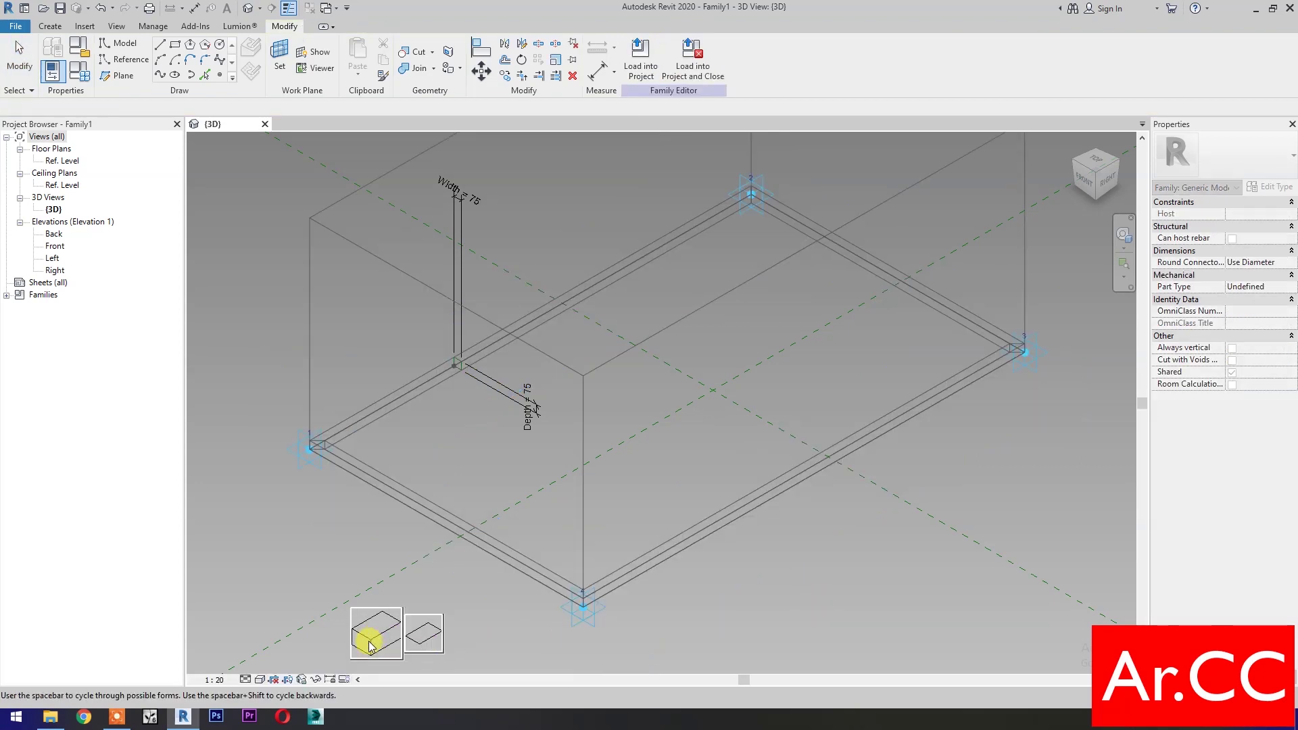
left_click(371, 639)
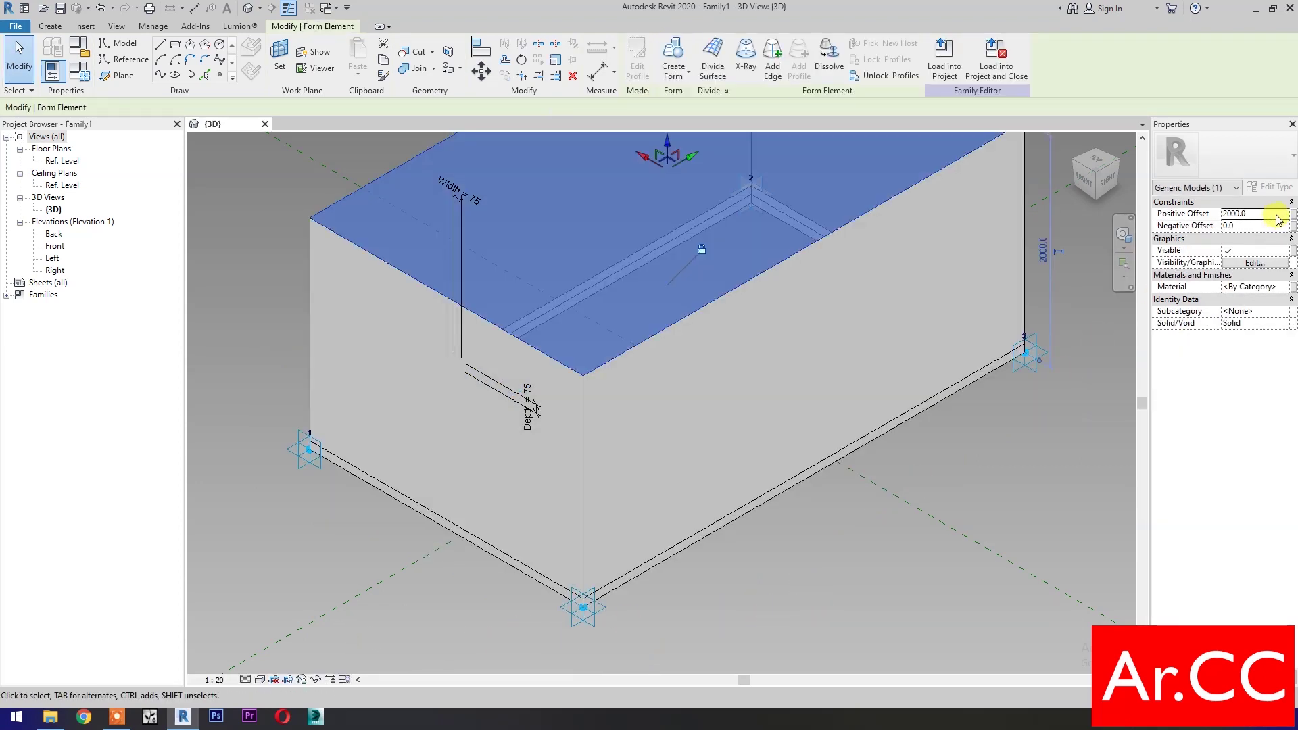
left_click(1275, 213)
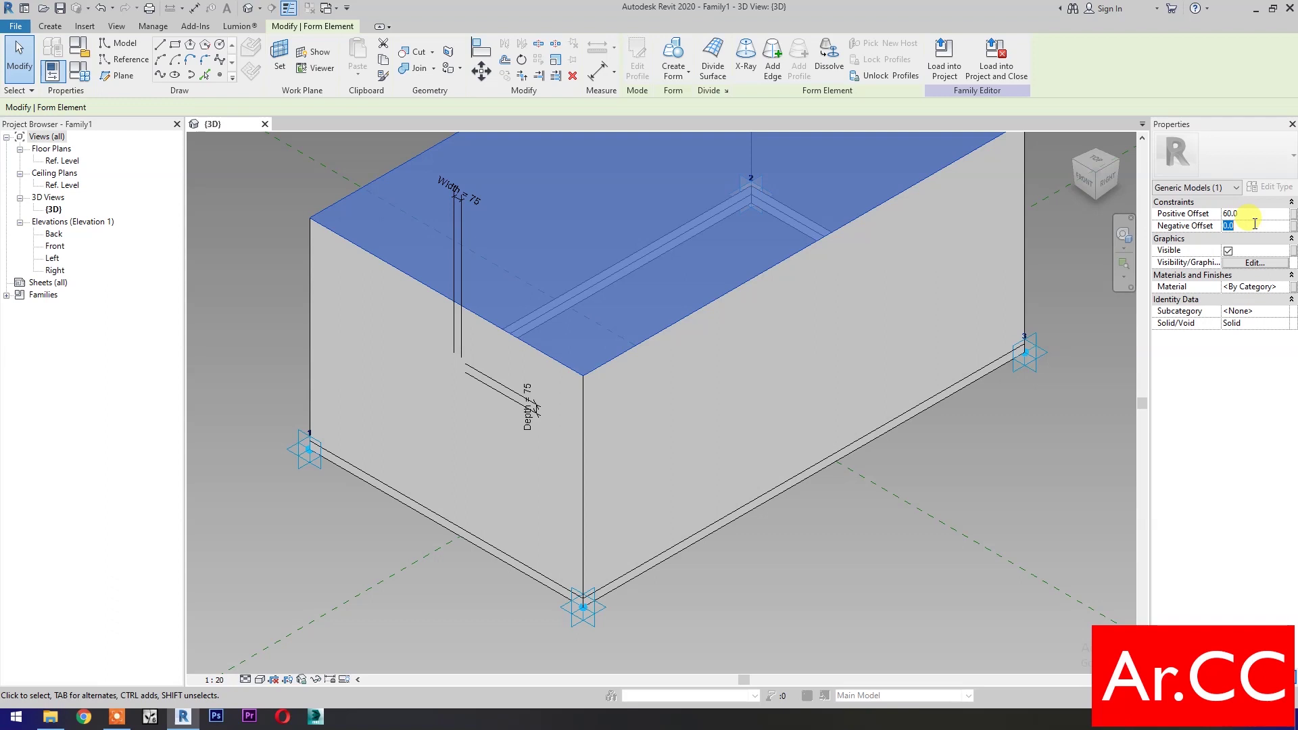
left_click(838, 570)
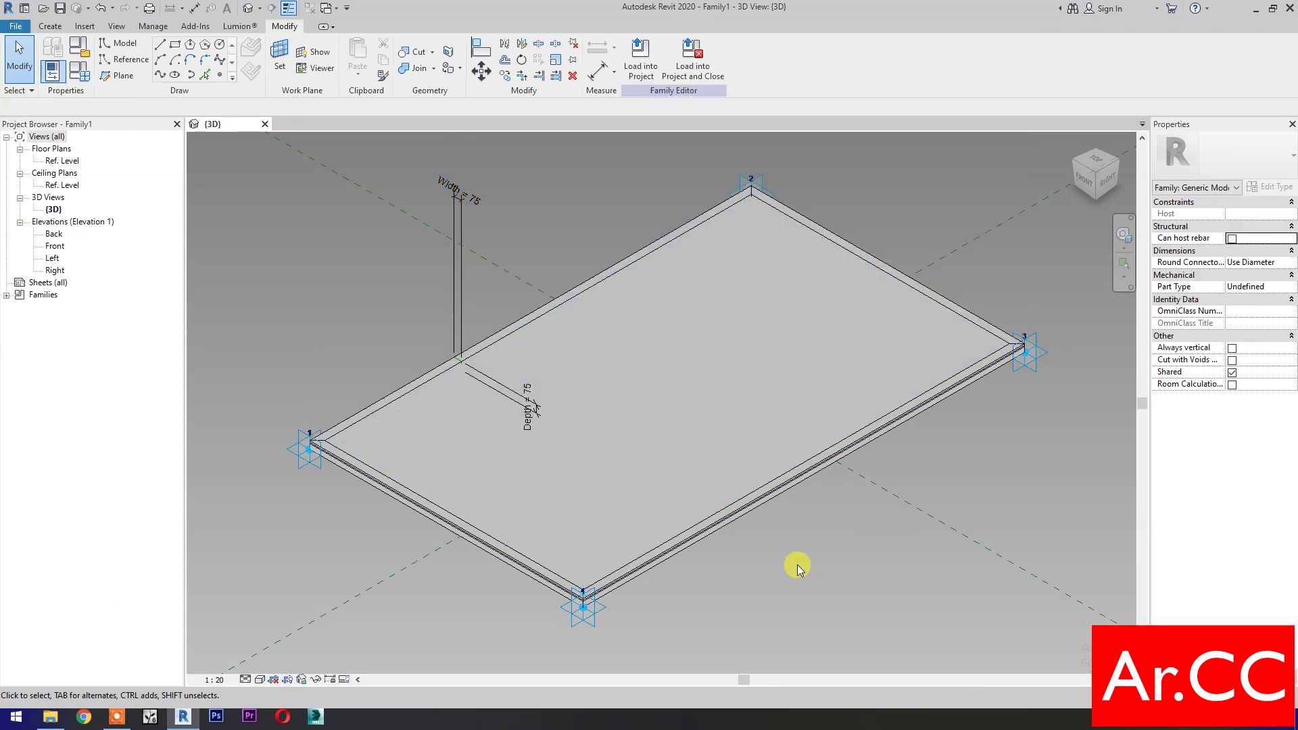
Link the glass slab's material to a new instance parameter named Glass Finish
scroll(798, 566, "up", 2)
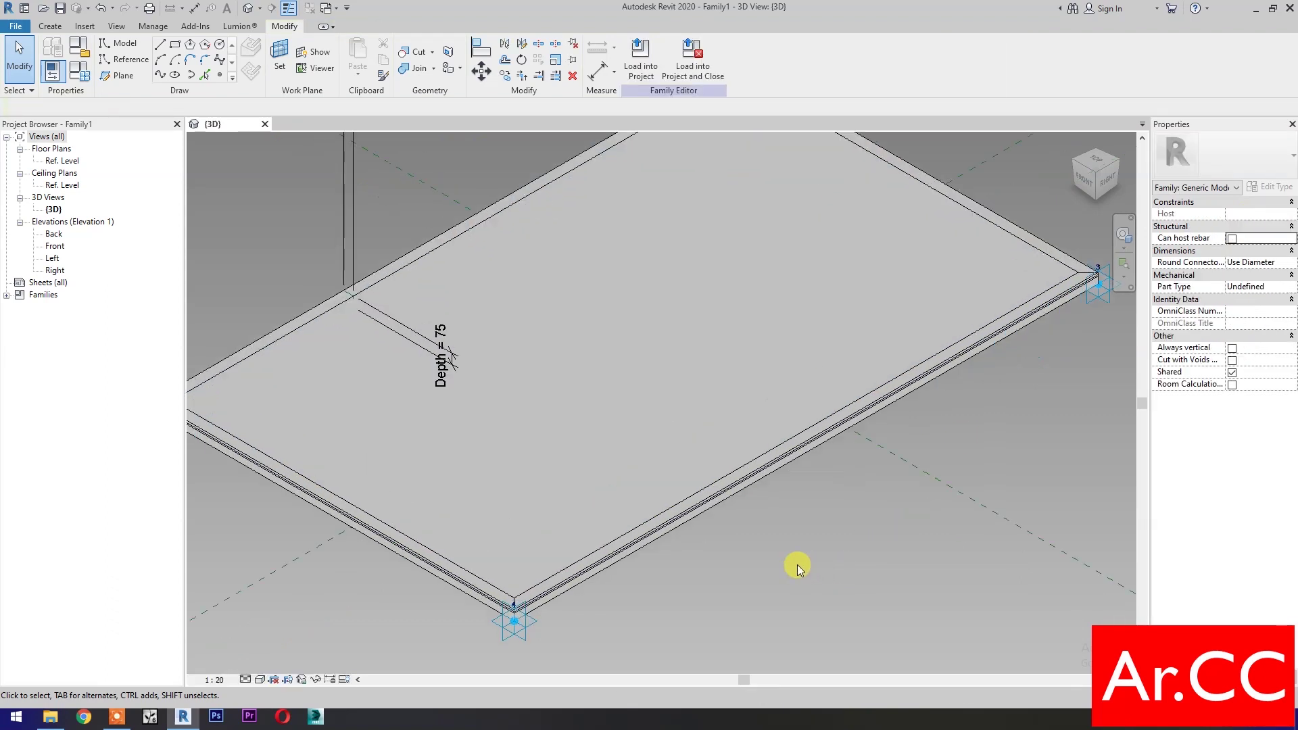
key("Tab")
key("Tab")
left_click(744, 483)
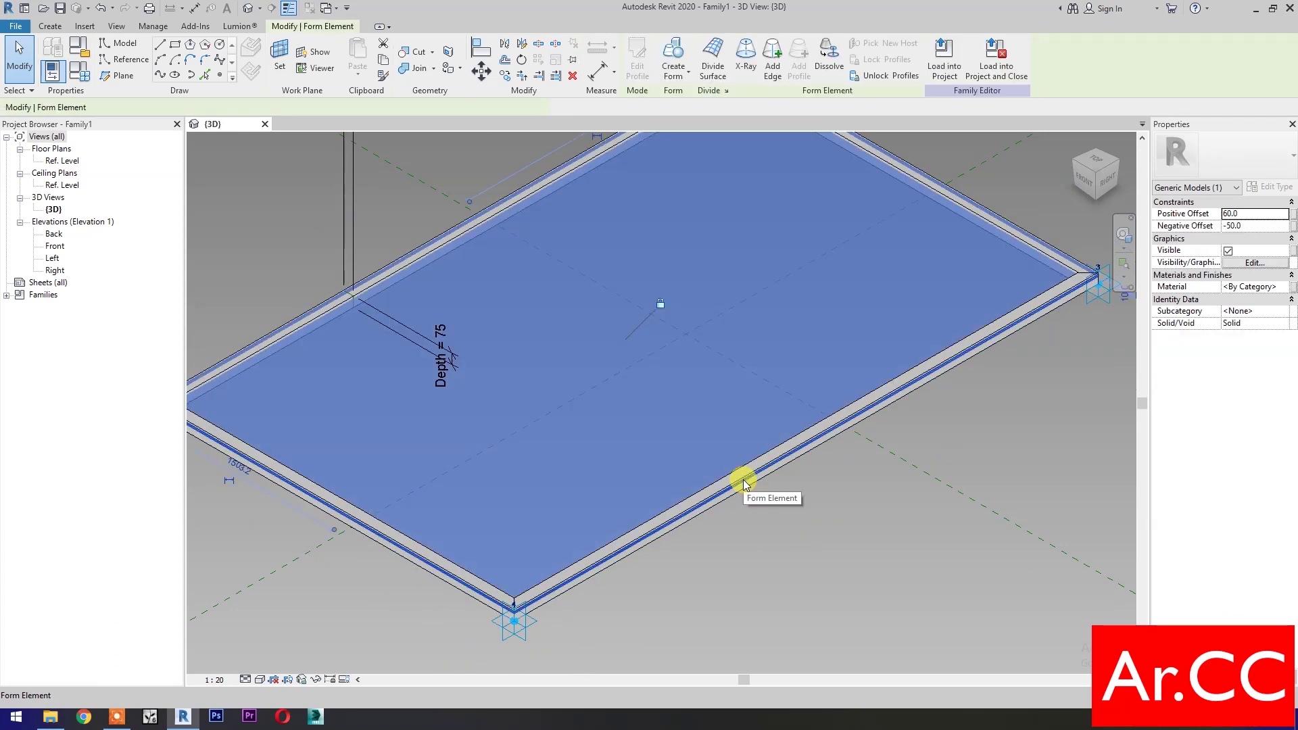
left_click(1292, 288)
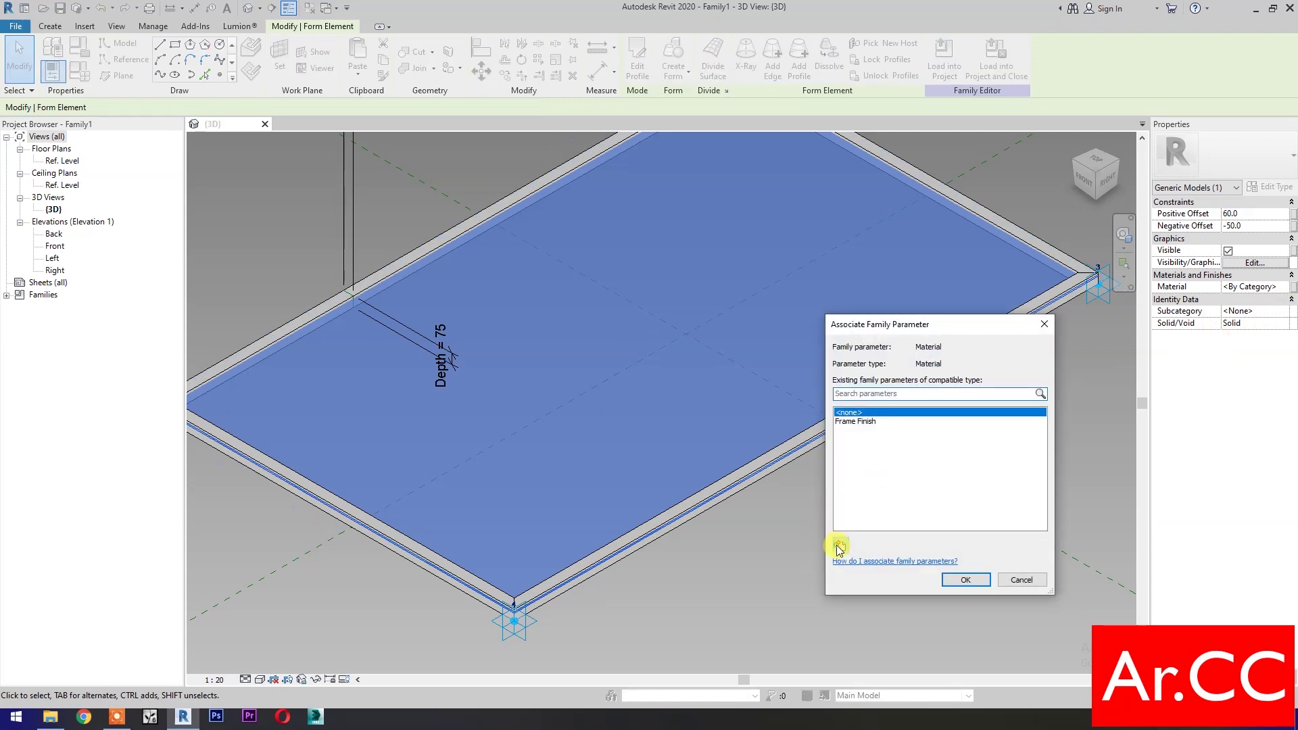
left_click(839, 545)
left_click(1008, 427)
left_click(934, 396)
type("Glass Finish")
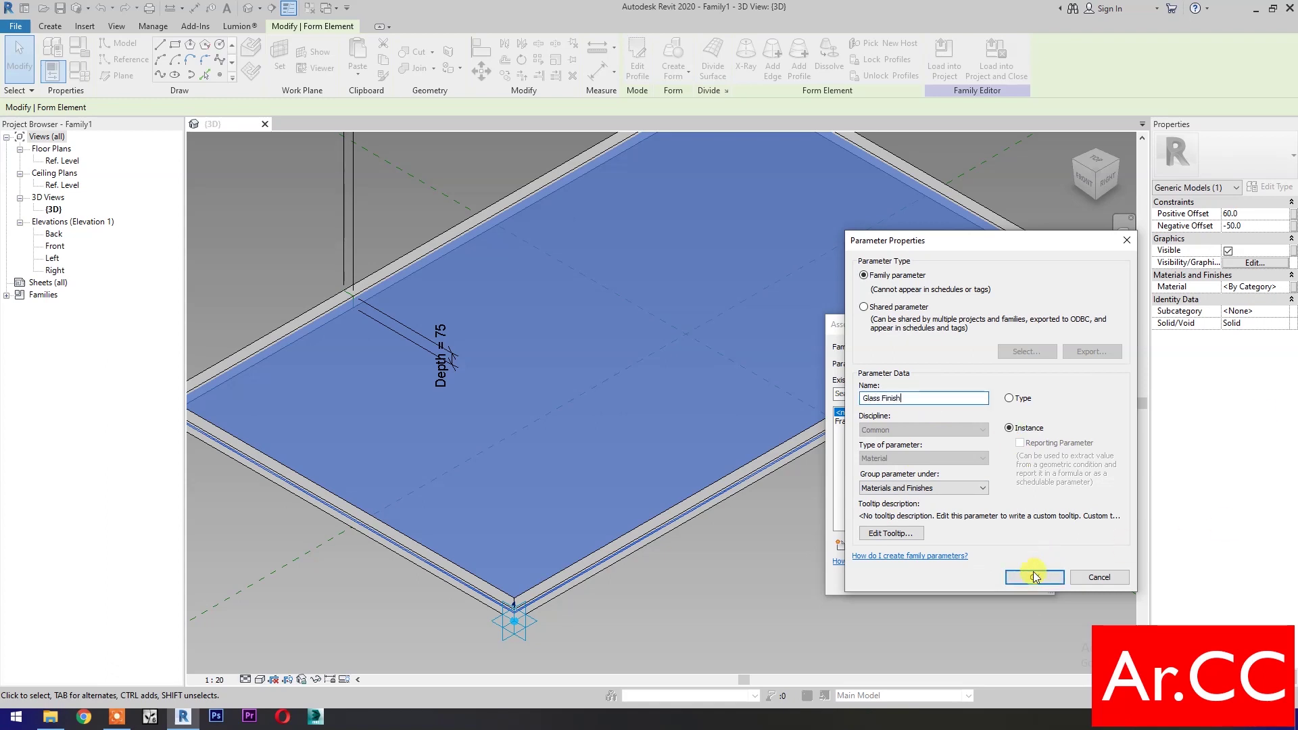
left_click(1030, 577)
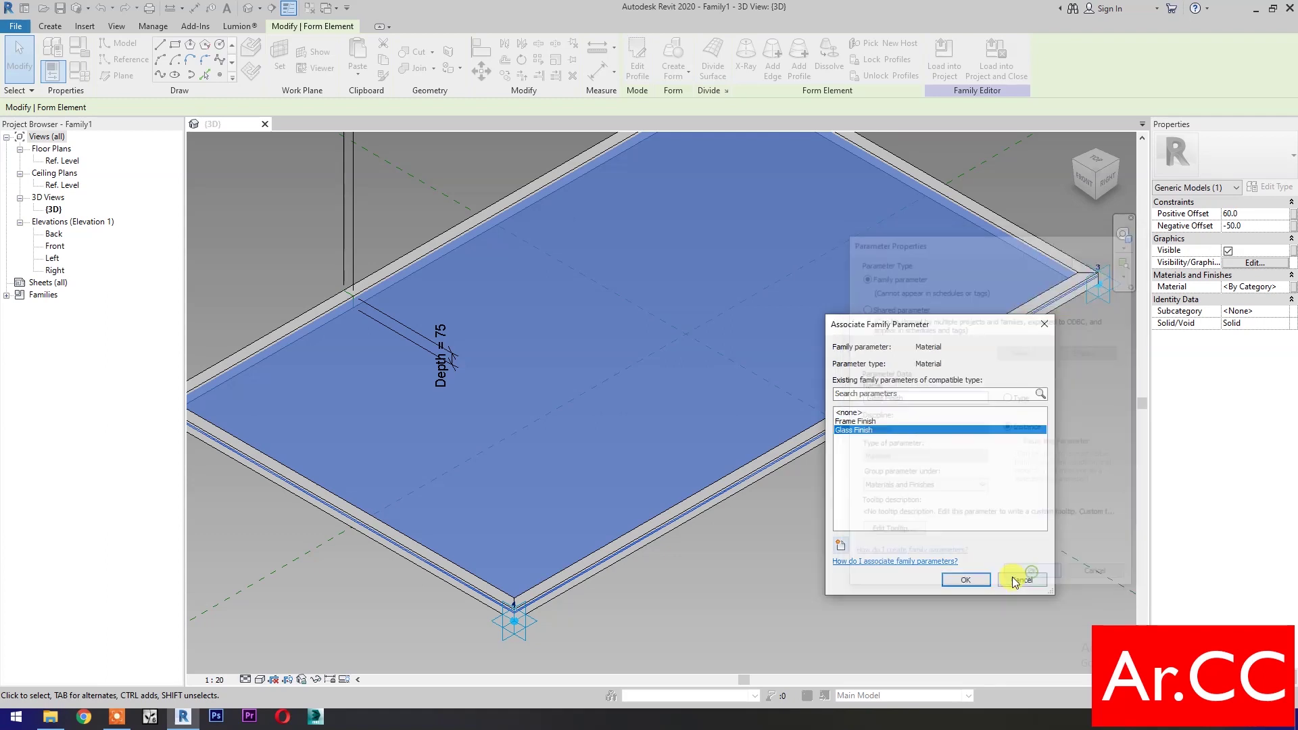
left_click(966, 580)
Deselect the slab and switch the model's visual style to Shaded
left_click(887, 591)
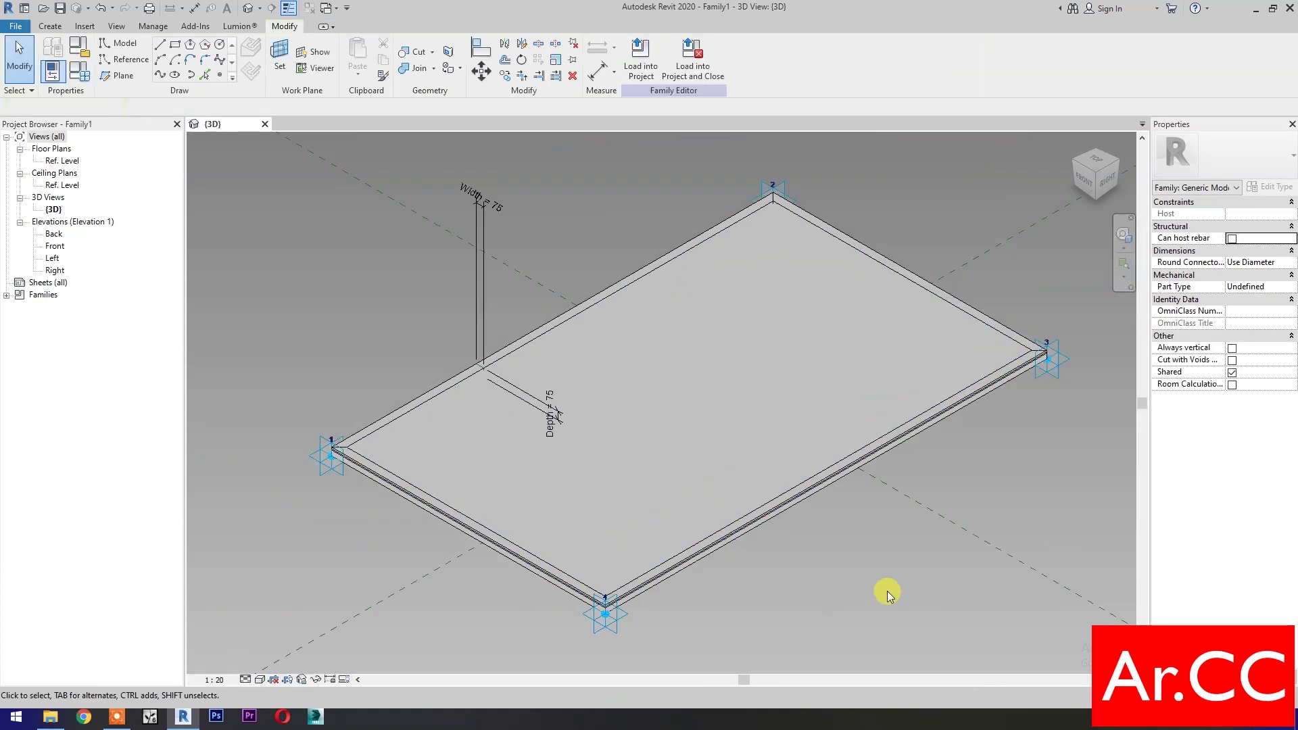
left_click(261, 679)
left_click(267, 651)
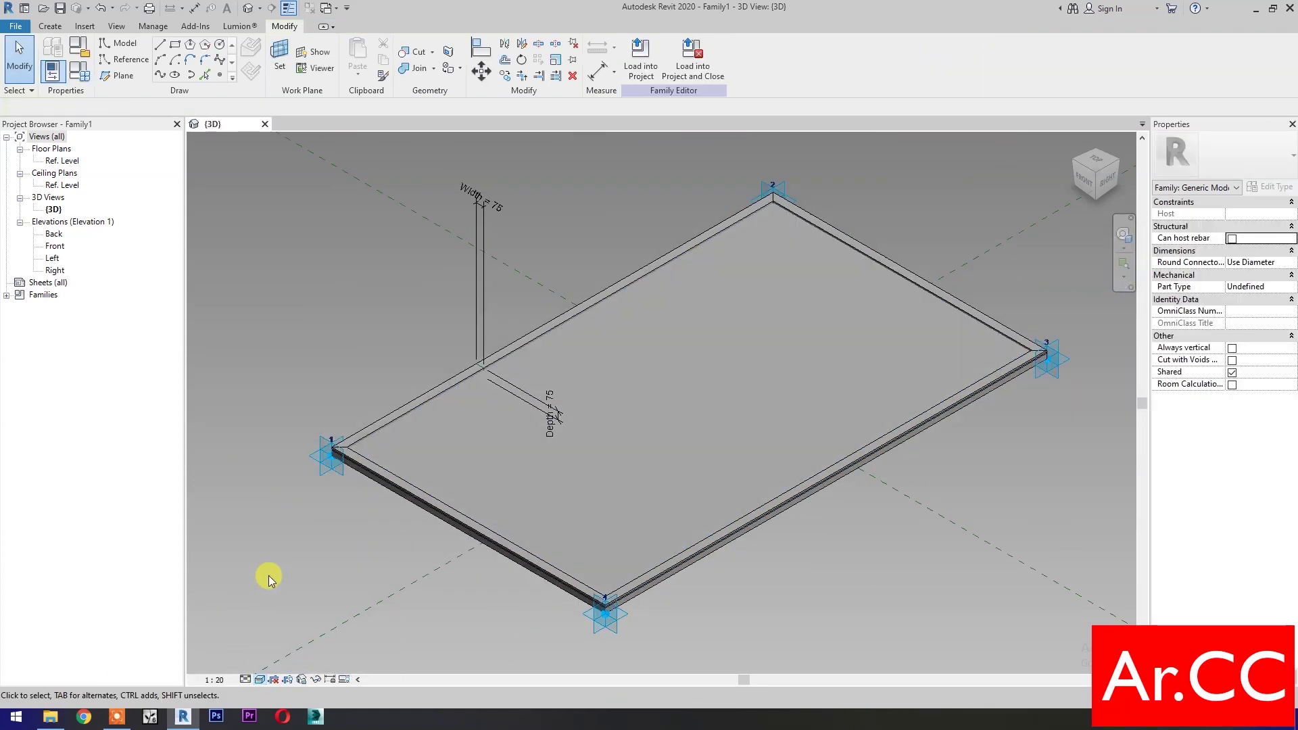
left_click(80, 71)
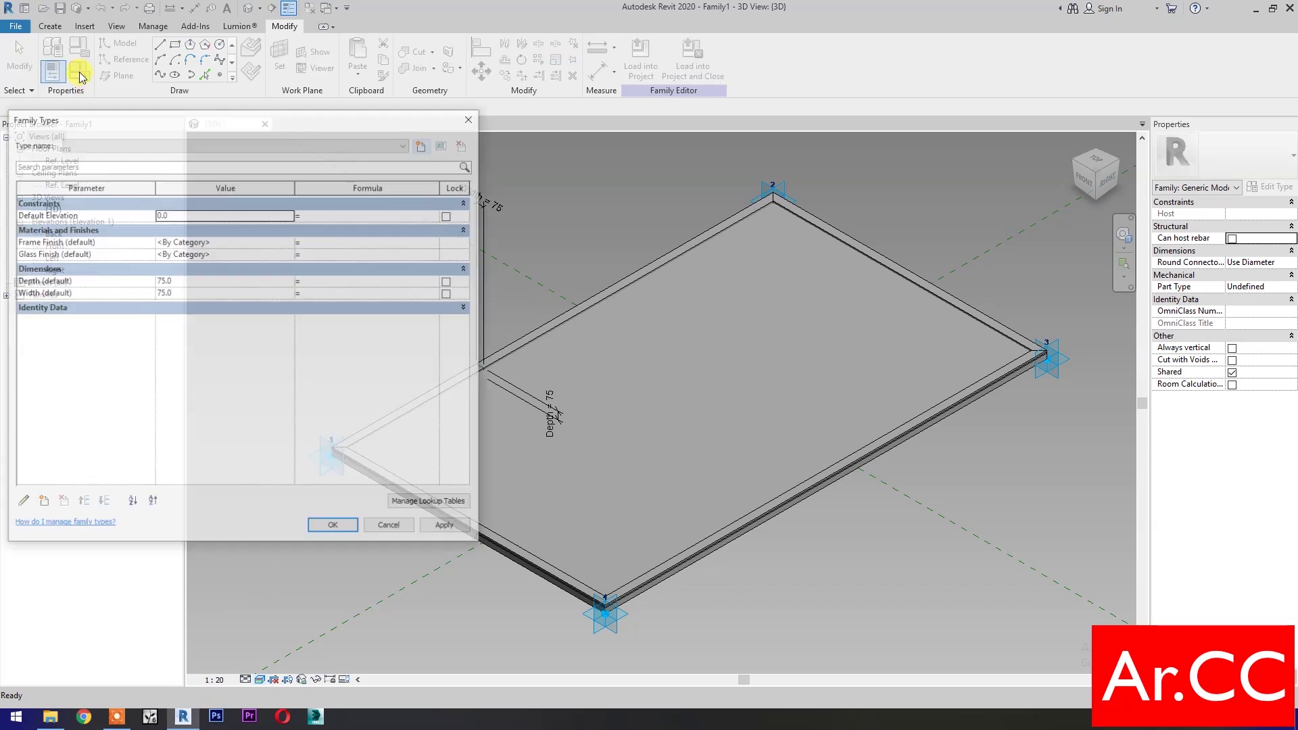
Set Frame Finish to the Paint Red - Pattern material from the favourites library
left_click(292, 244)
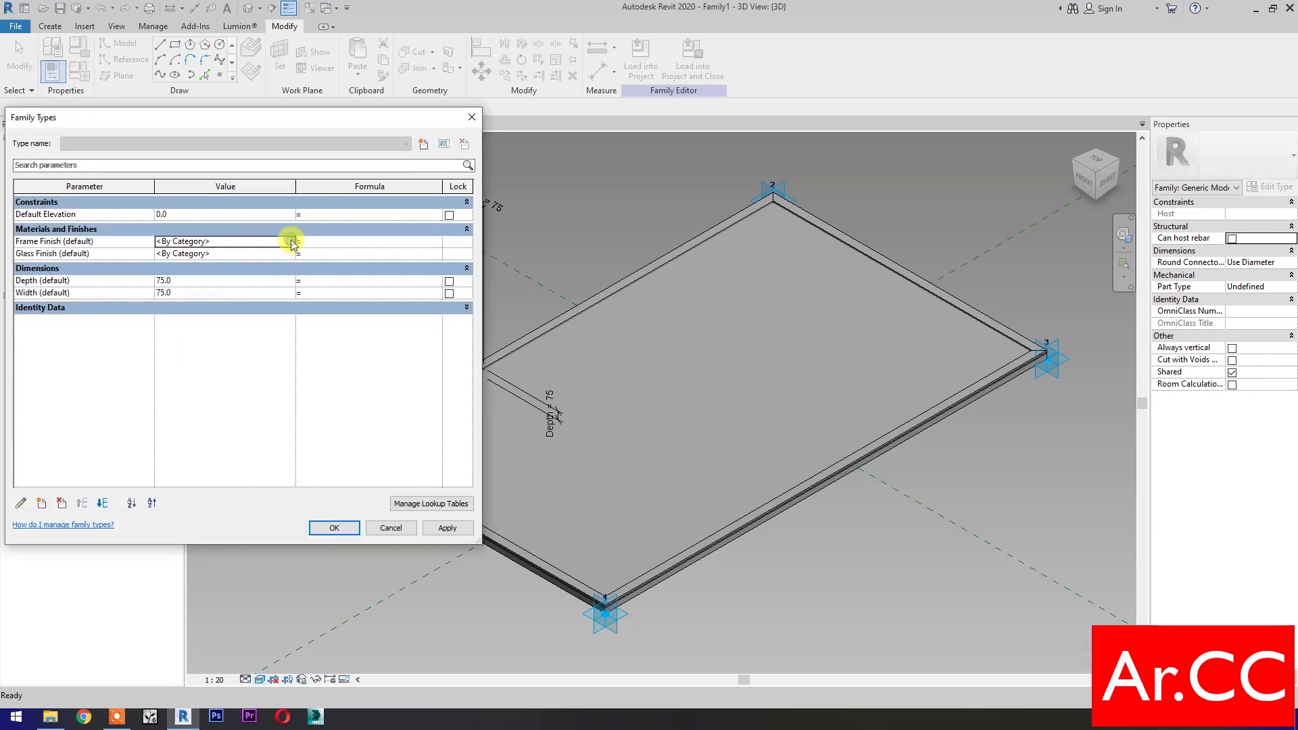
left_click(290, 240)
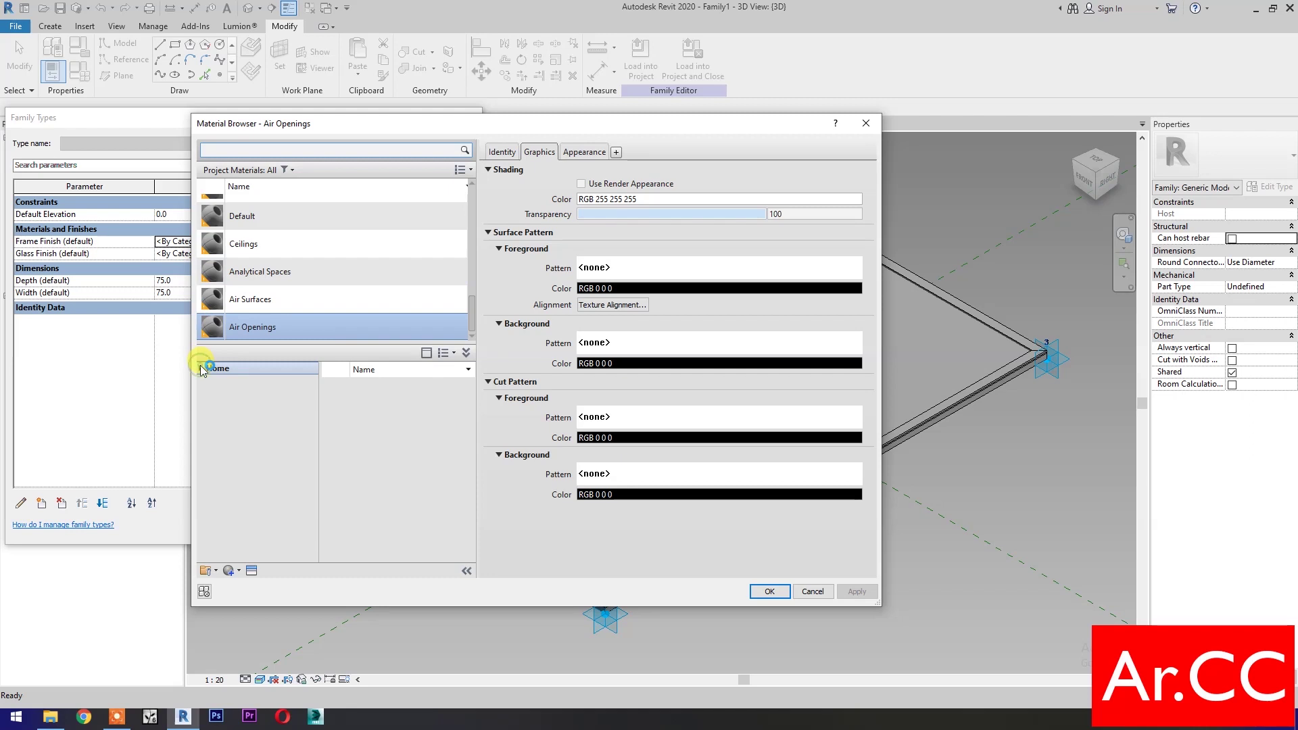
left_click(238, 381)
left_click(445, 474)
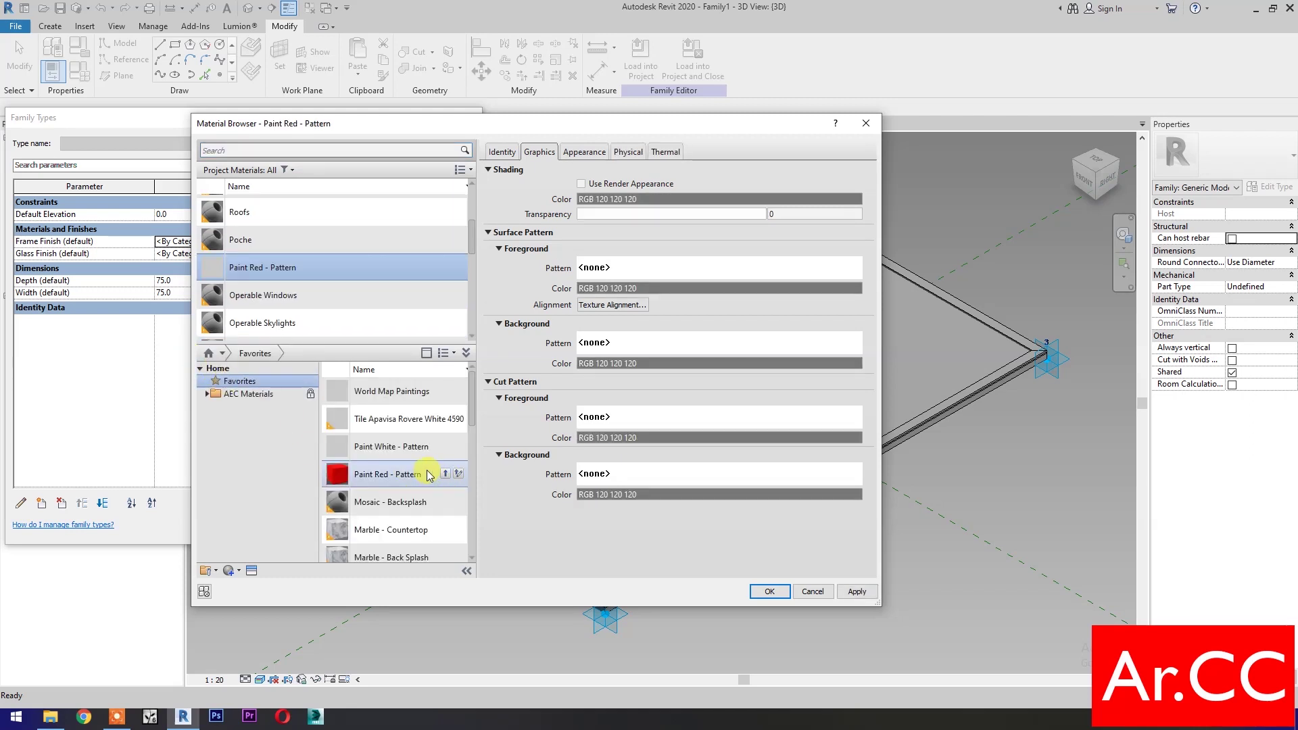
left_click(856, 592)
left_click(769, 592)
Set Glass Finish to Glass, Green and apply the family type changes
left_click(289, 255)
left_click(290, 254)
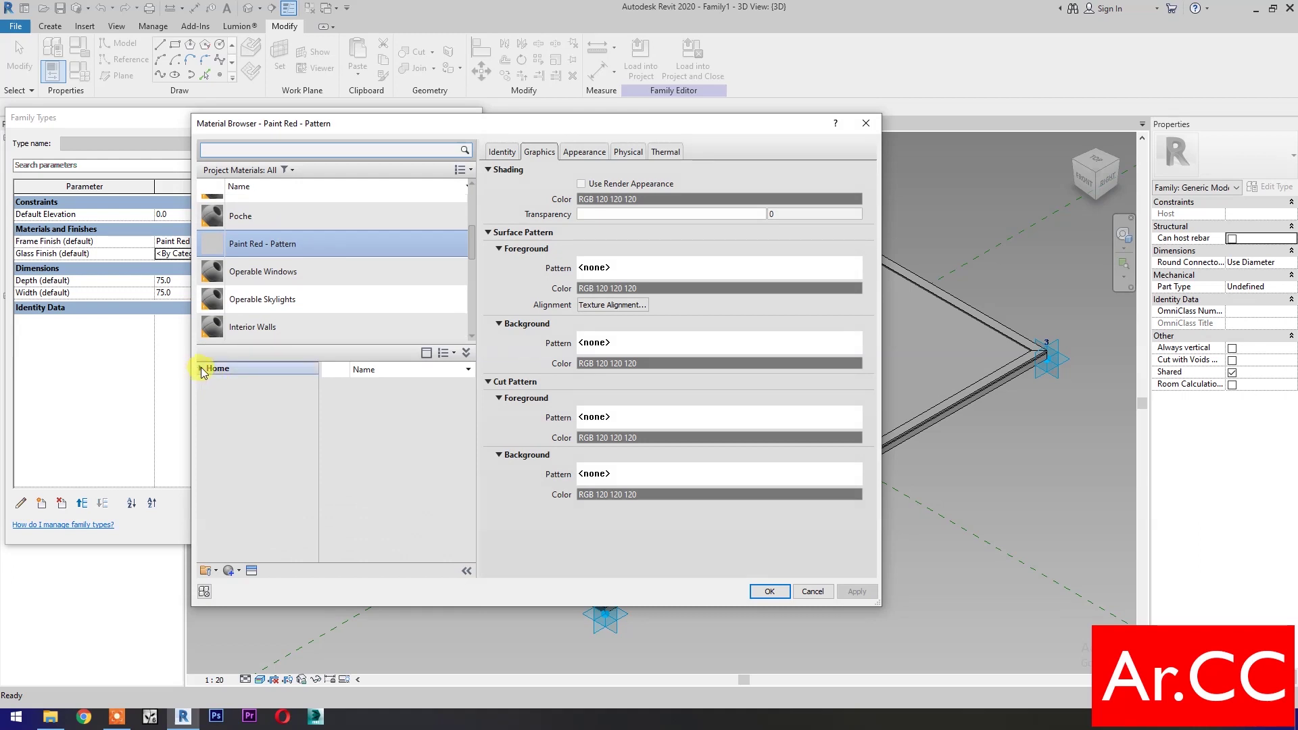
left_click(240, 484)
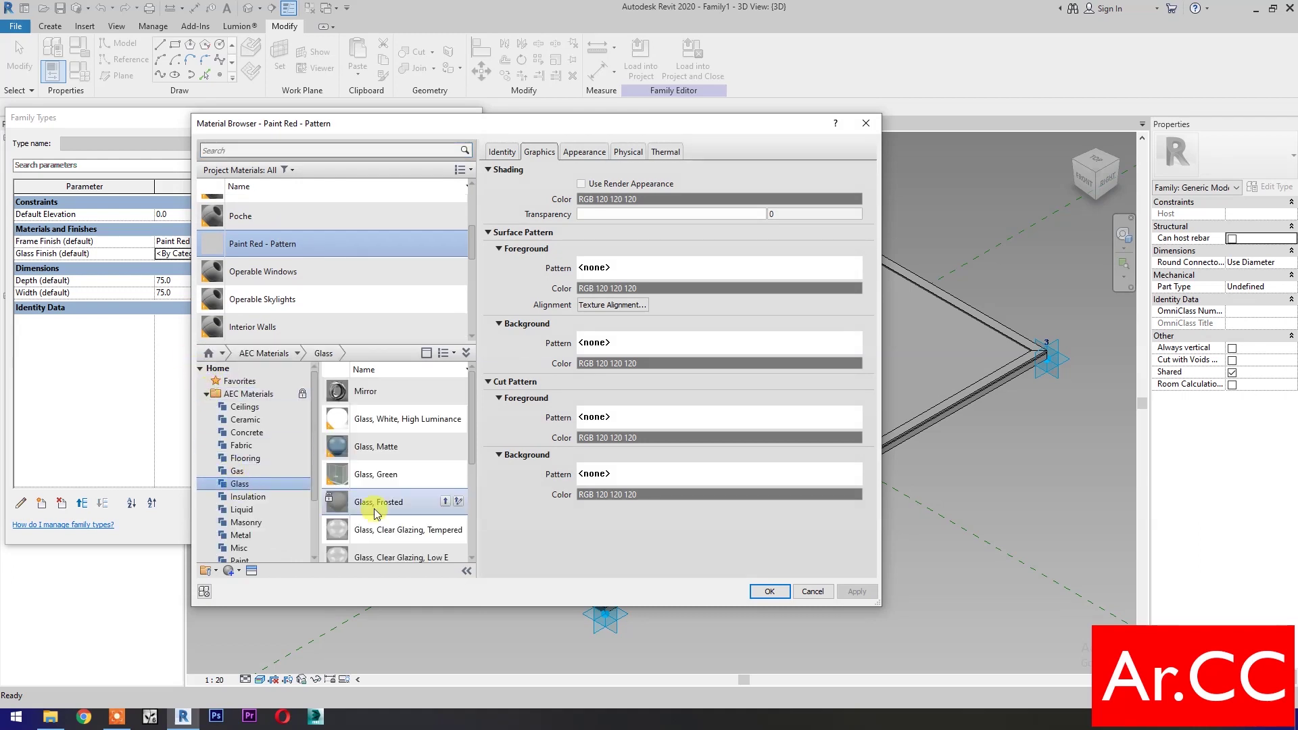
double_click(376, 474)
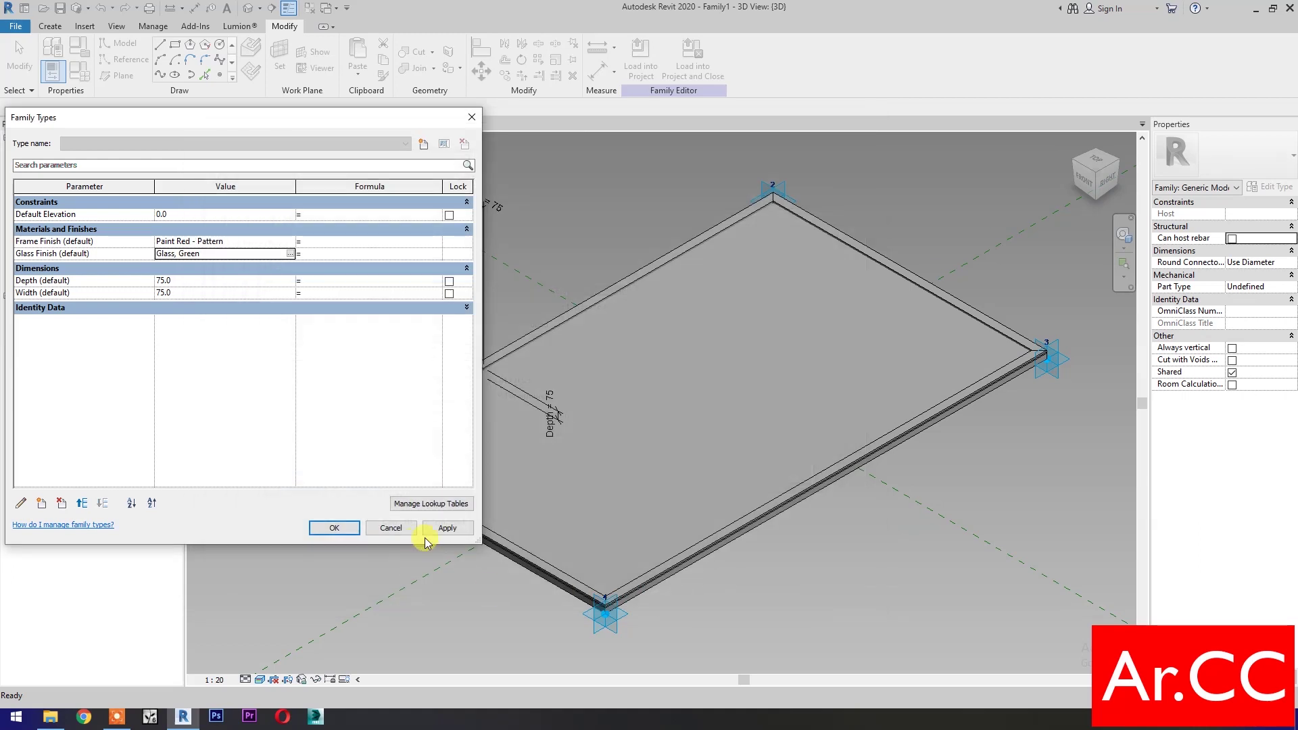
left_click(430, 530)
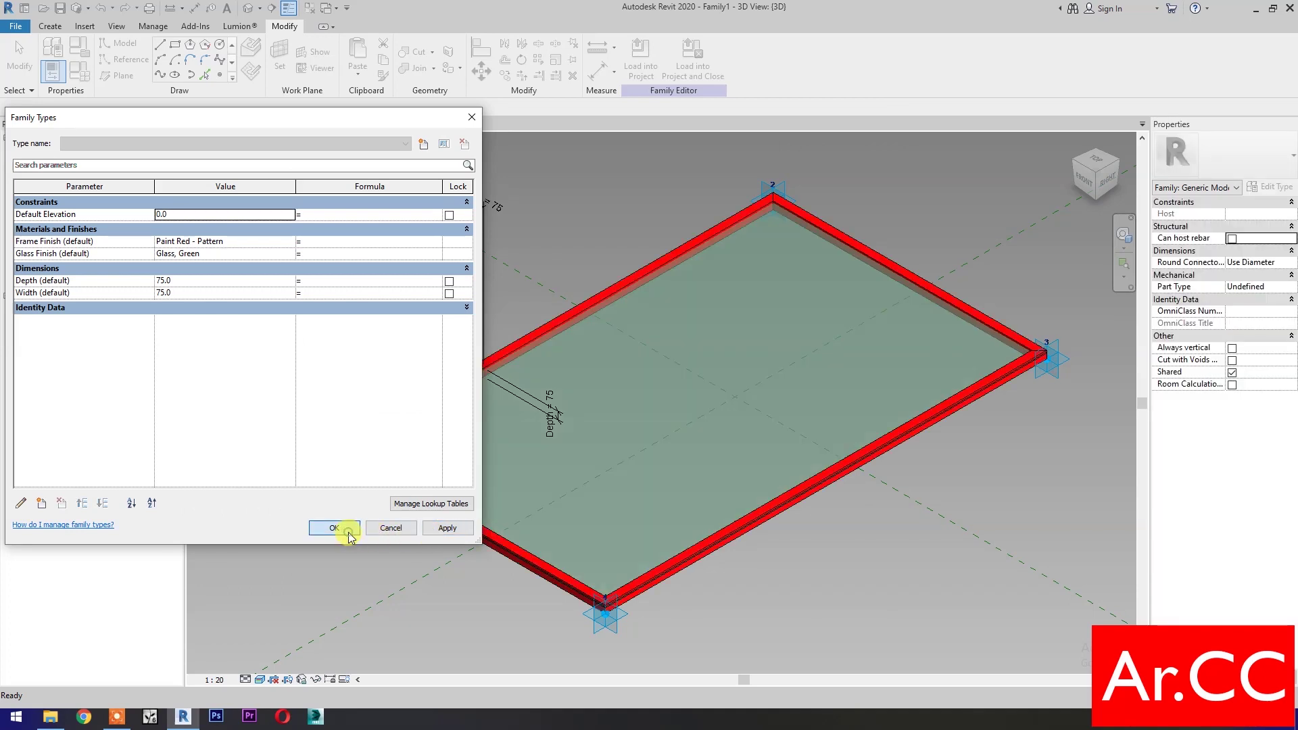
left_click(347, 533)
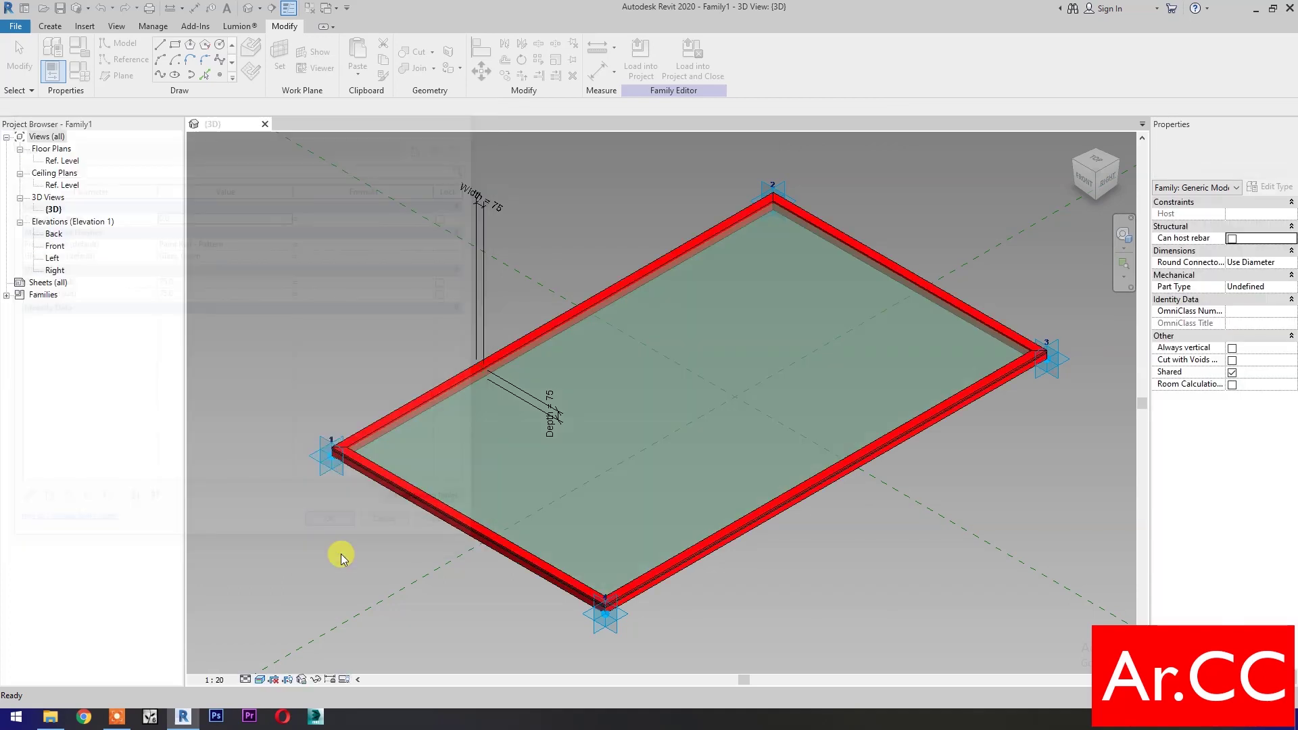
Uncheck Shared, check Always vertical, and save the family as 'Adaptive Frame Glass Panel'
left_click(1232, 372)
left_click(1232, 348)
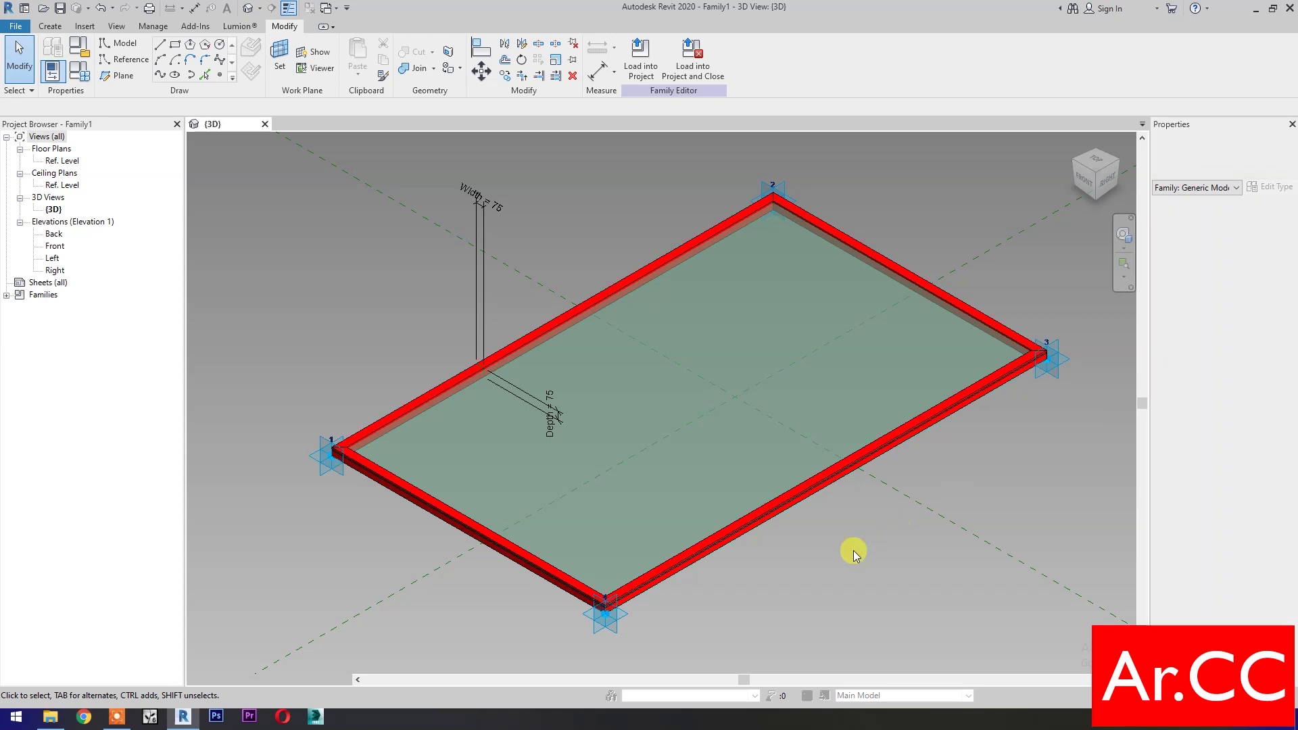
left_click(60, 10)
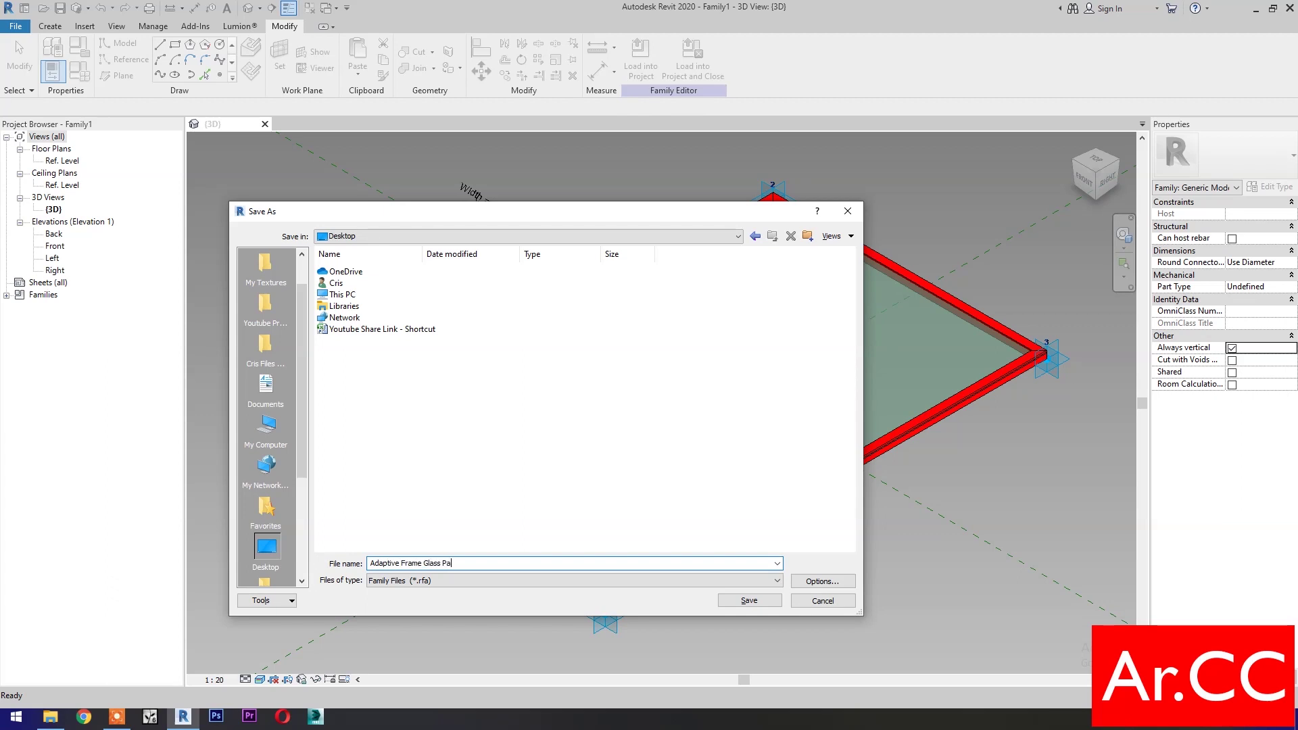
left_click(739, 602)
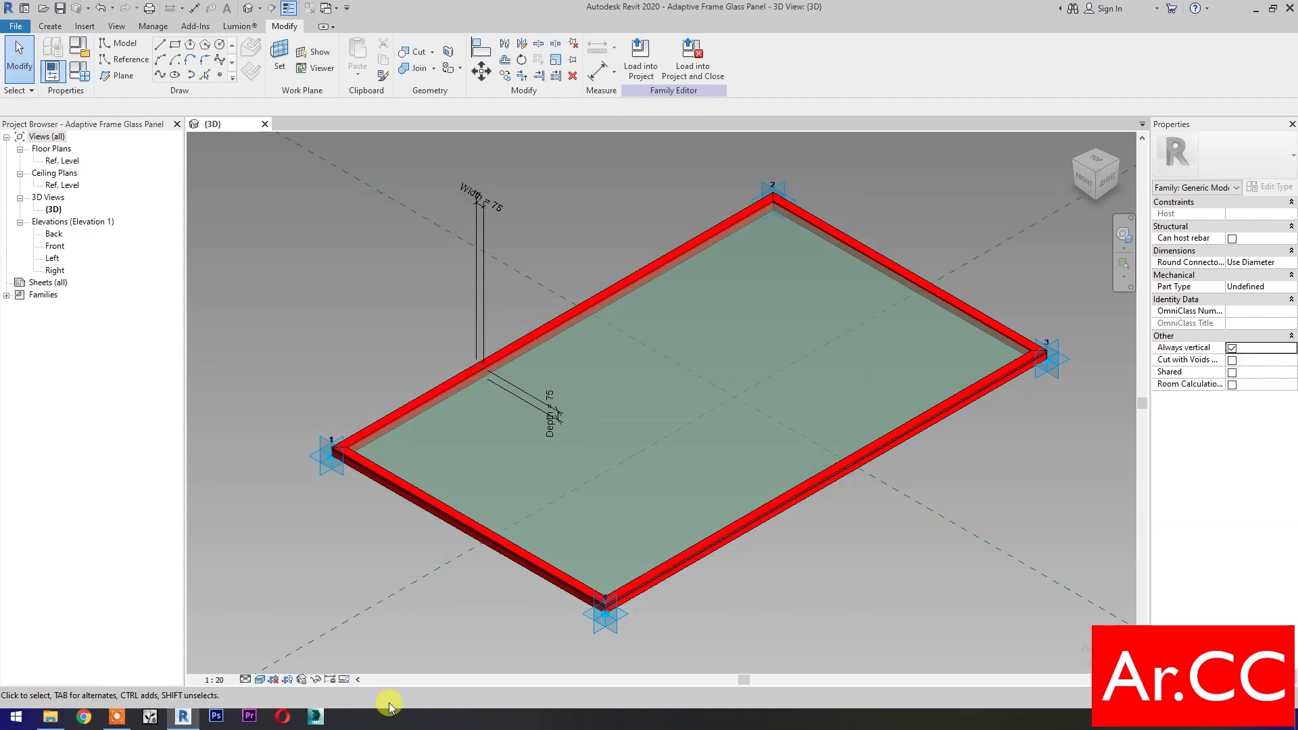
Copy the Adaptive Bifold Panel file and paste a duplicate into the same folder
left_click(60, 722)
left_click(553, 249)
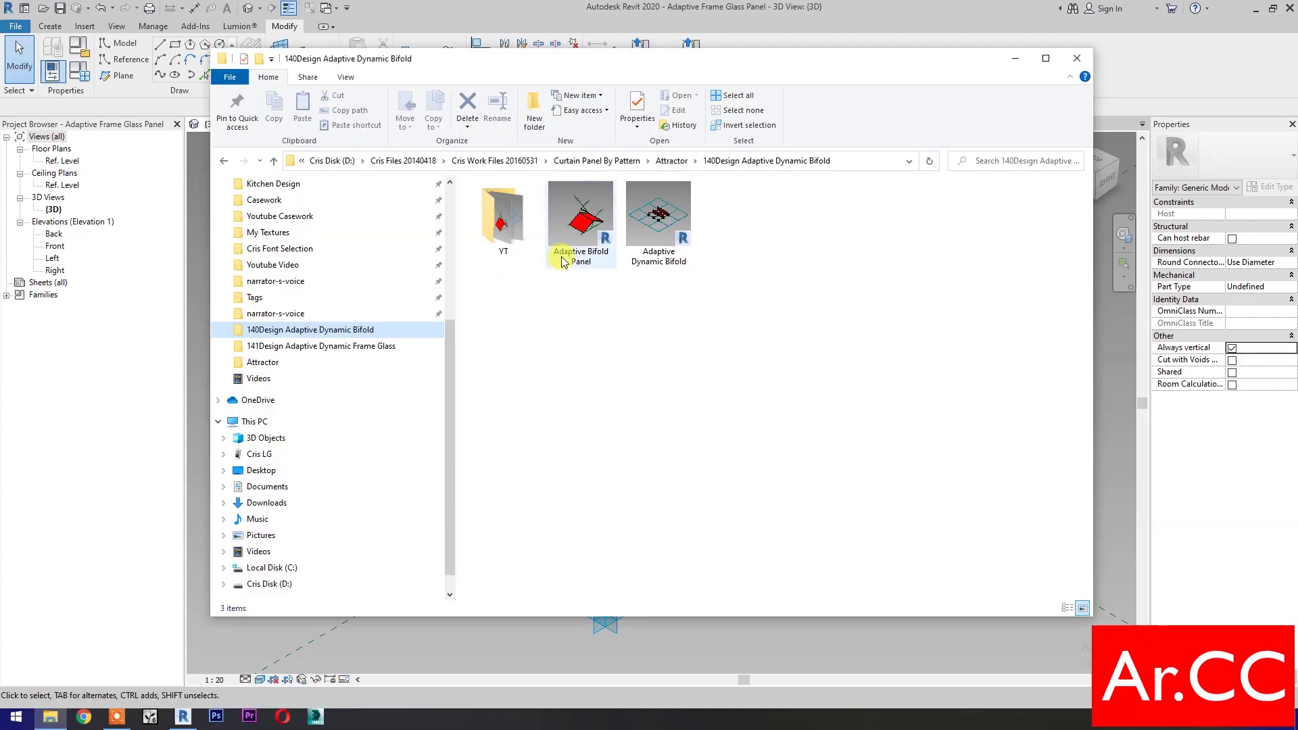
double_click(554, 252)
right_click(554, 248)
left_click(592, 469)
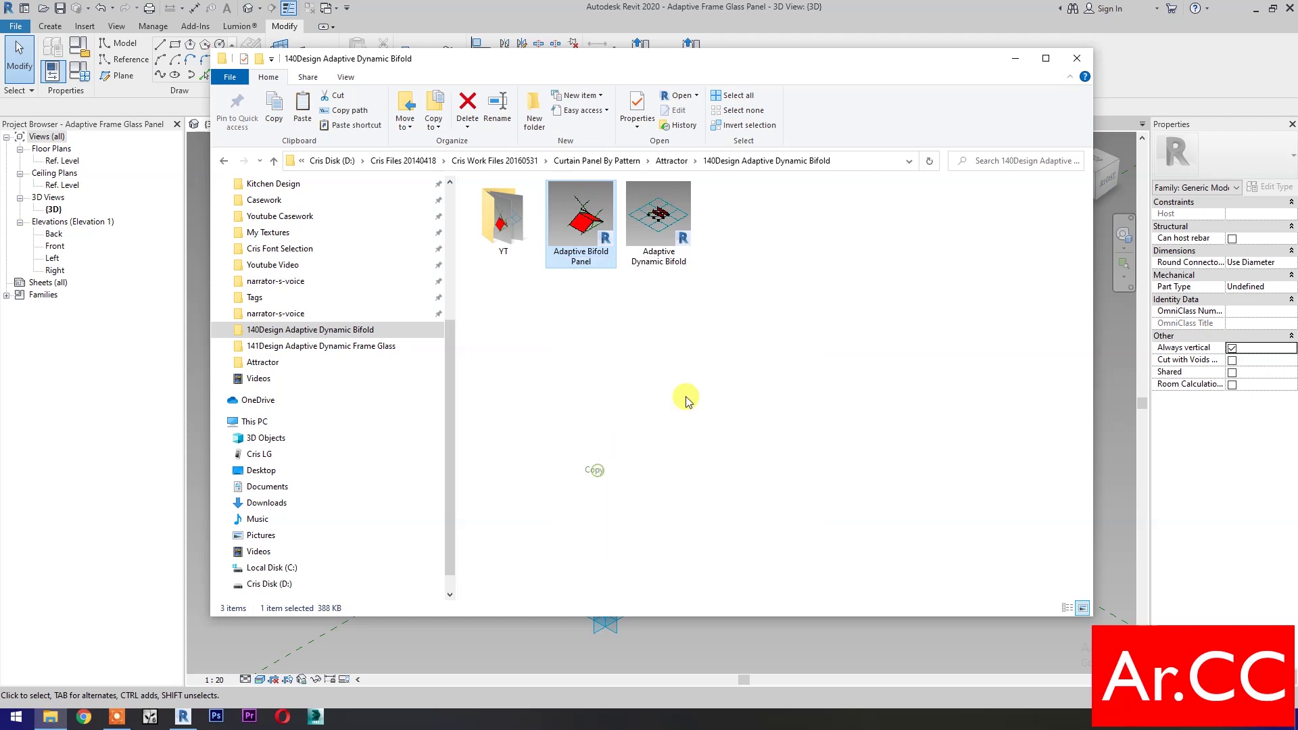
right_click(736, 363)
left_click(768, 457)
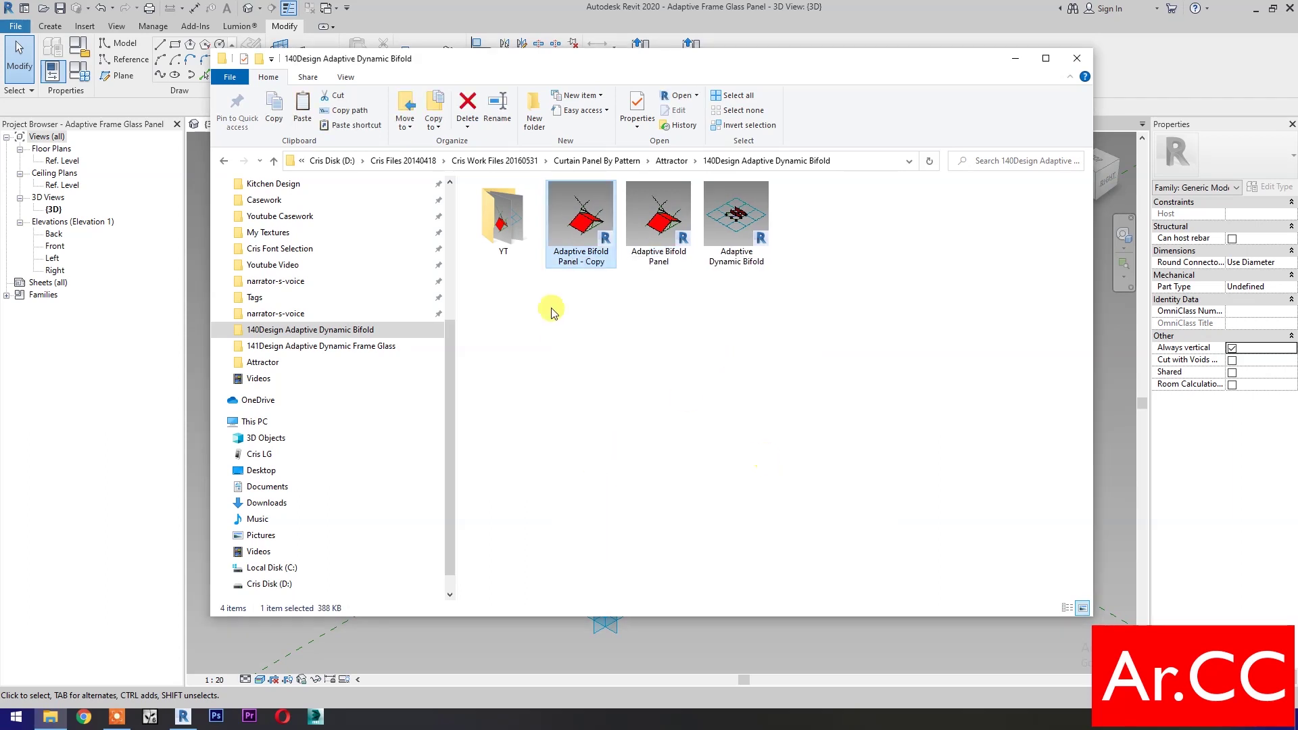
Rename the pasted copy to 'Adaptive Bifold Frame Glass'
left_click(611, 264)
left_click(612, 264)
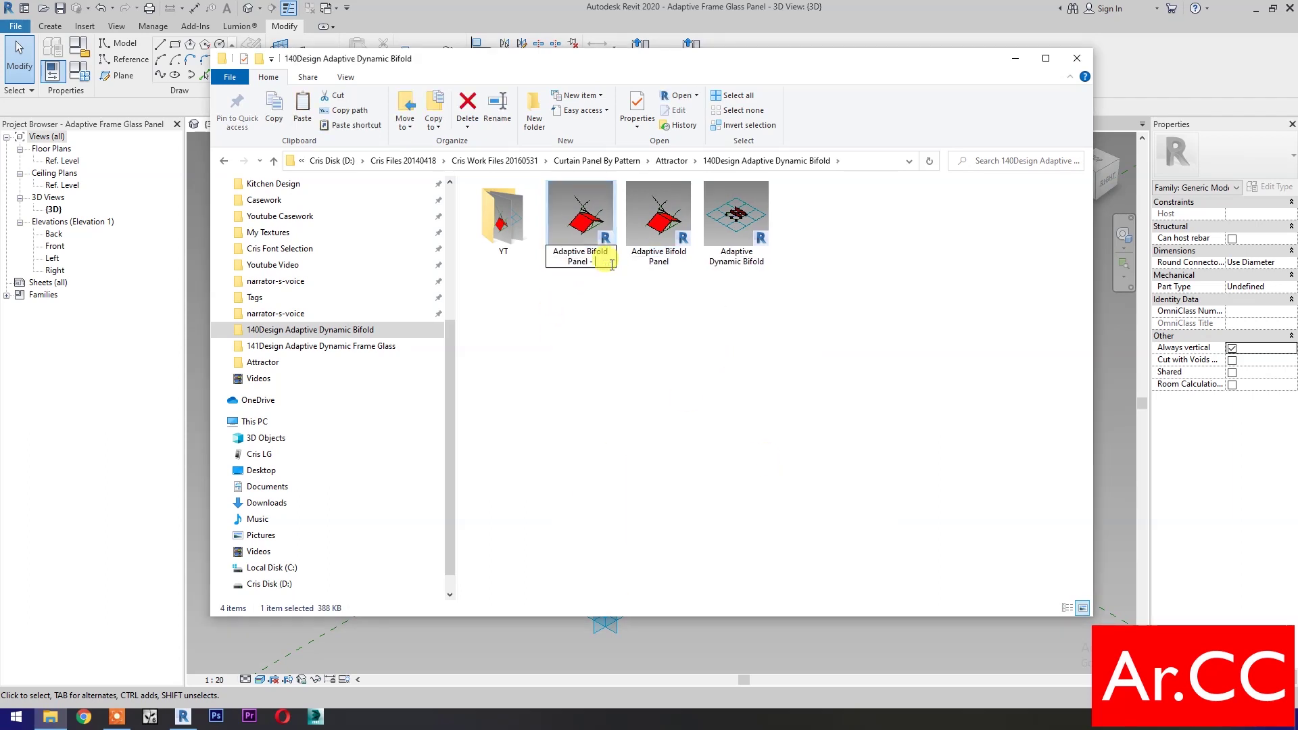
key("BackSpace")
key("BackSpace")
type("Fra")
left_click(629, 327)
Open Adaptive Bifold Frame Glass and delete its lower and upper red surfaces, leaving the reference lines
double_click(581, 220)
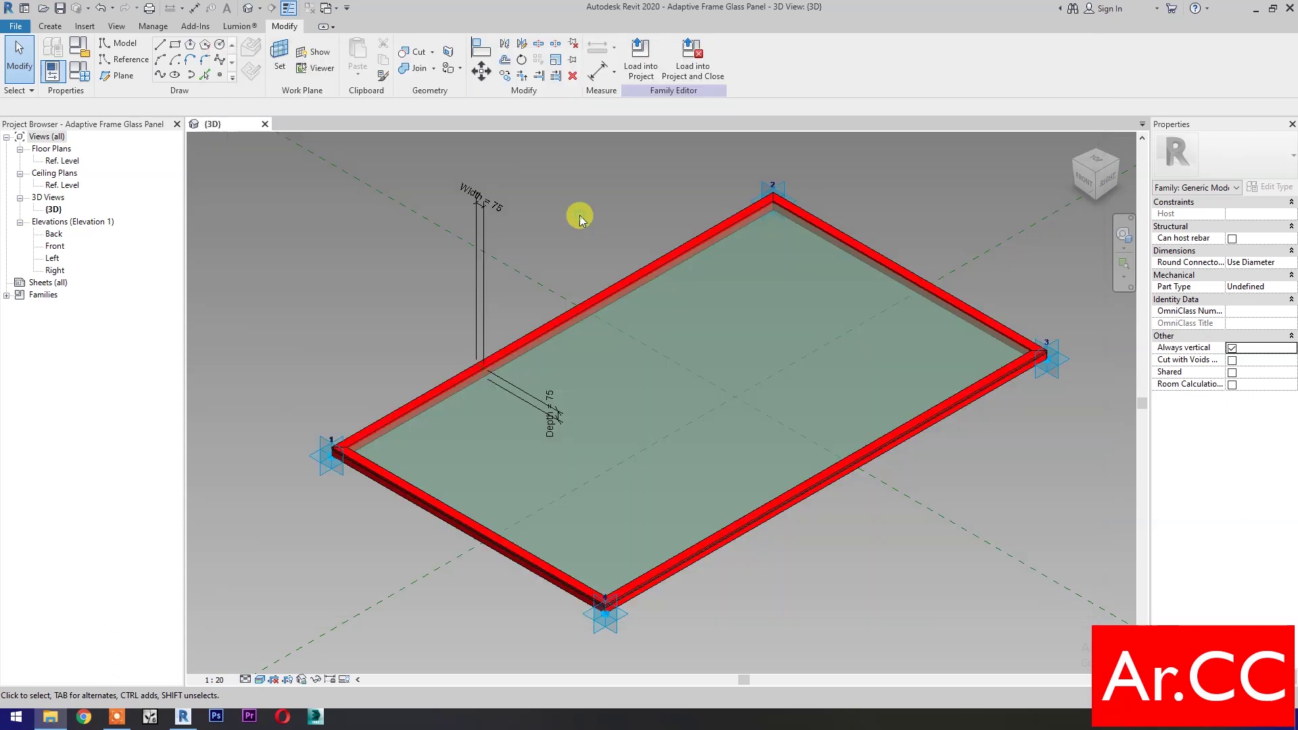
scroll(648, 366, "up", 4)
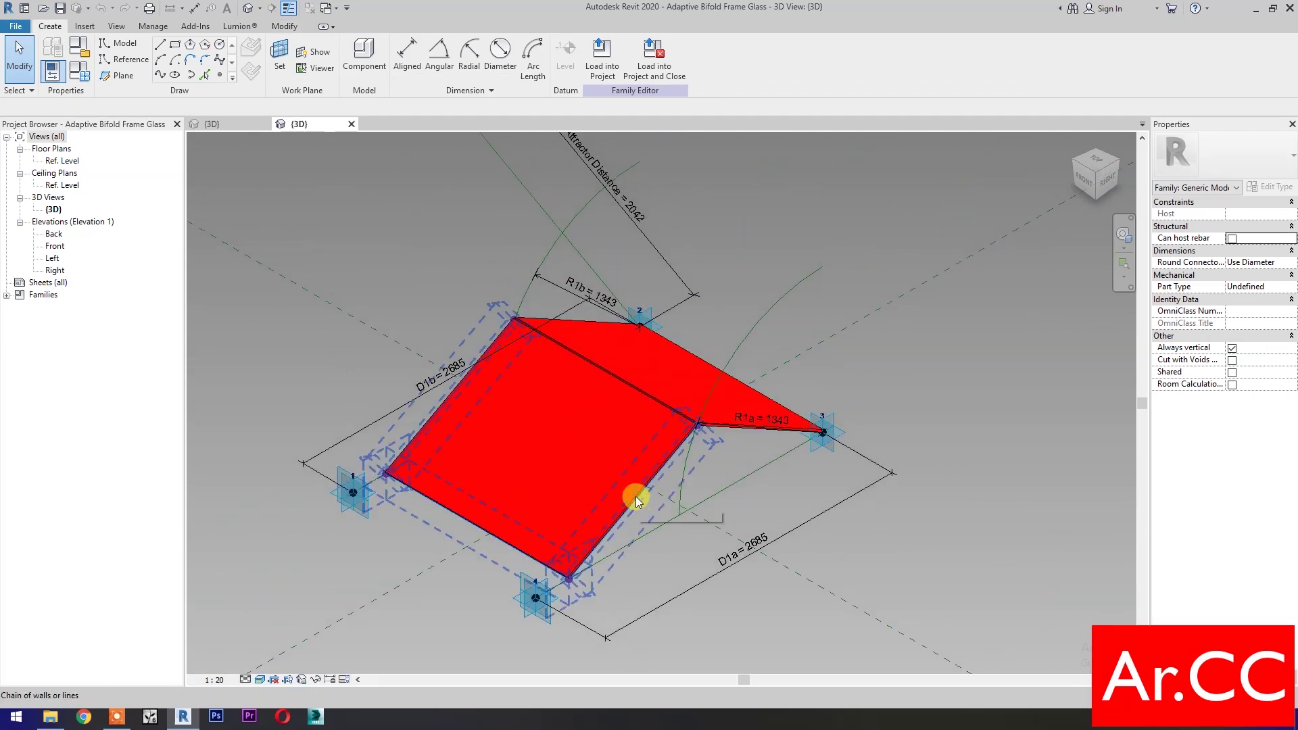
key("Tab")
key("Tab")
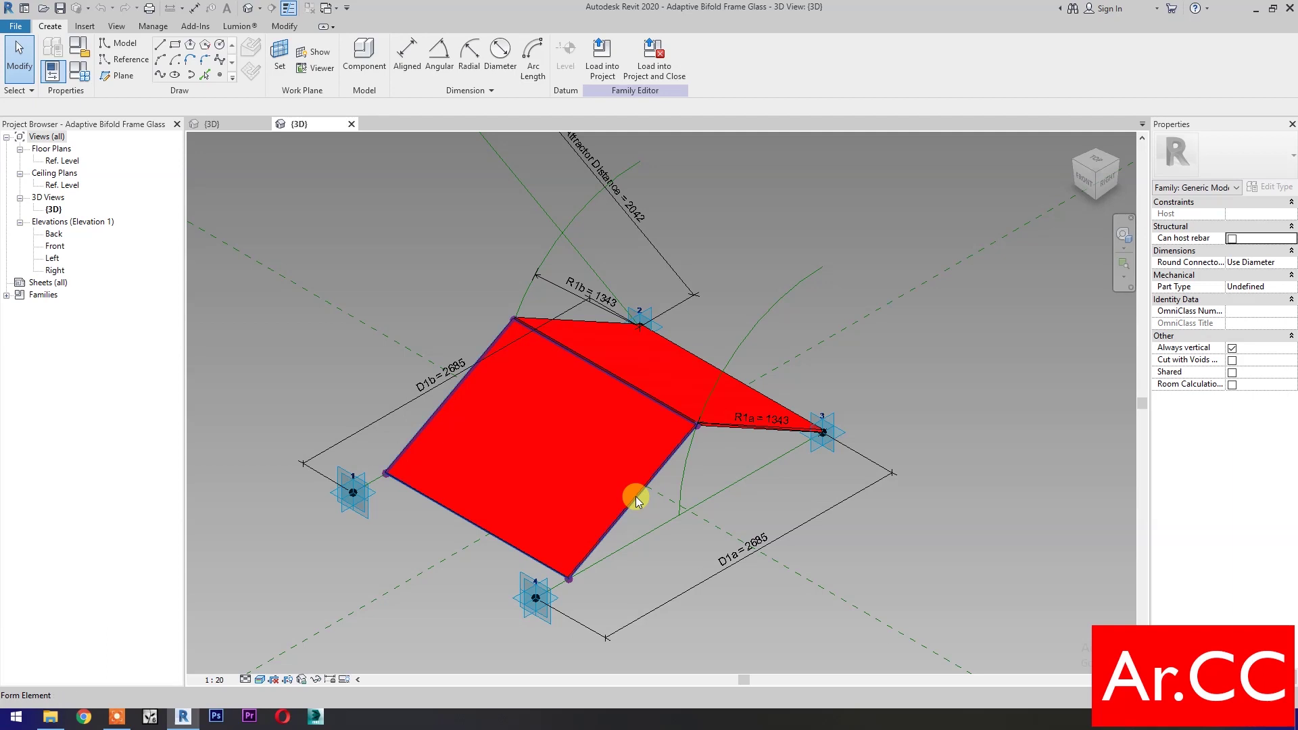
left_click(635, 497)
key("Delete")
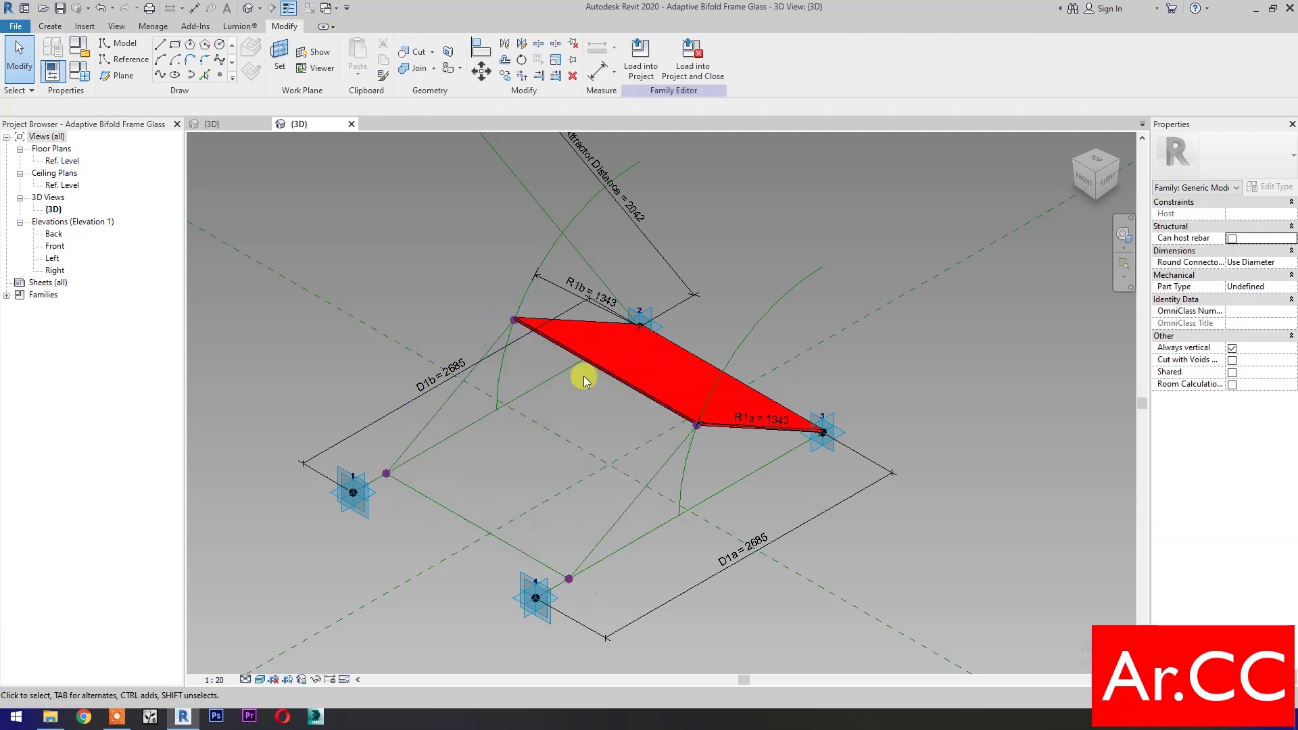
key("Tab")
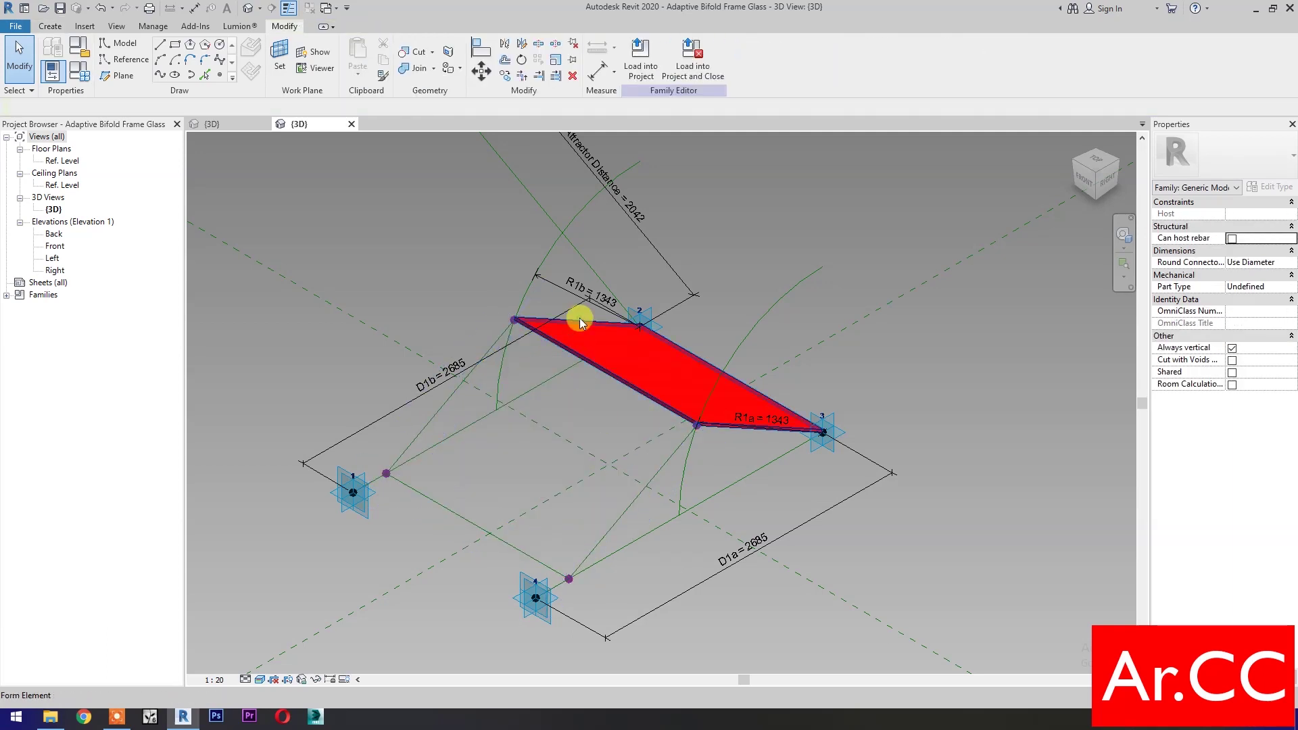
left_click(580, 322)
key("Delete")
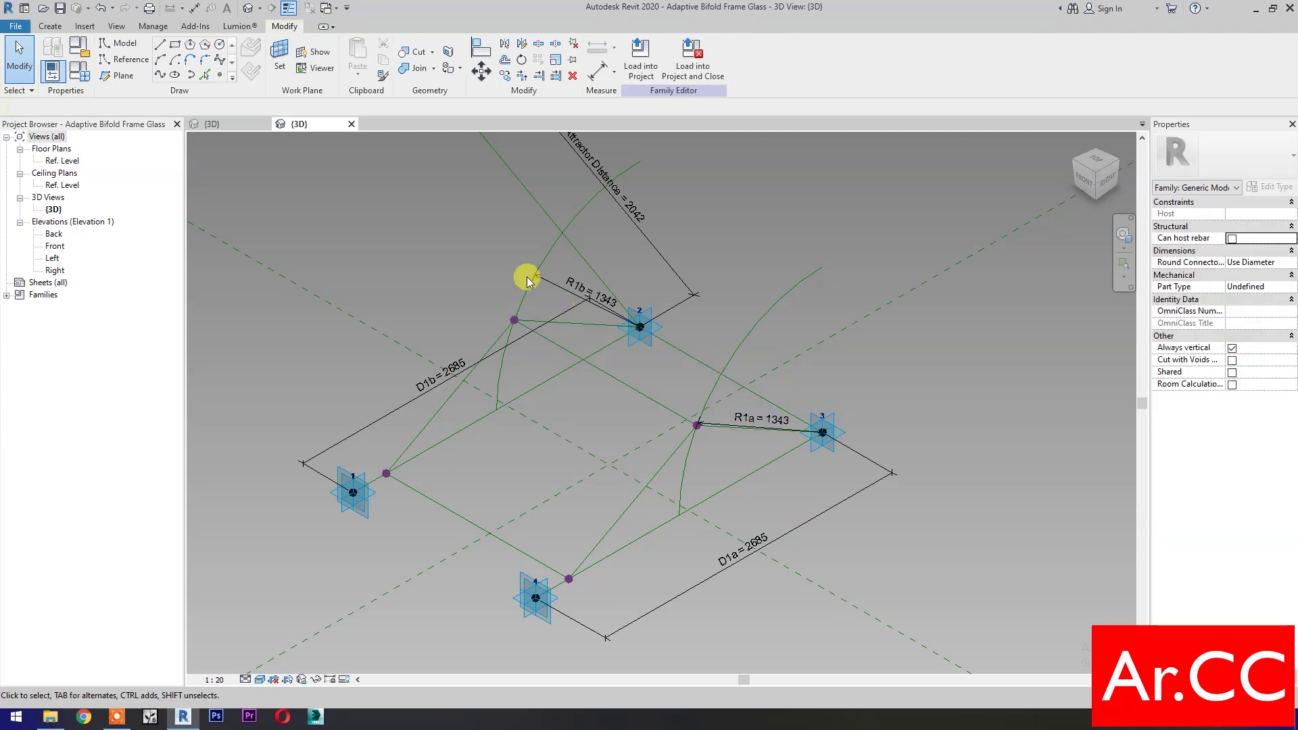
left_click(254, 124)
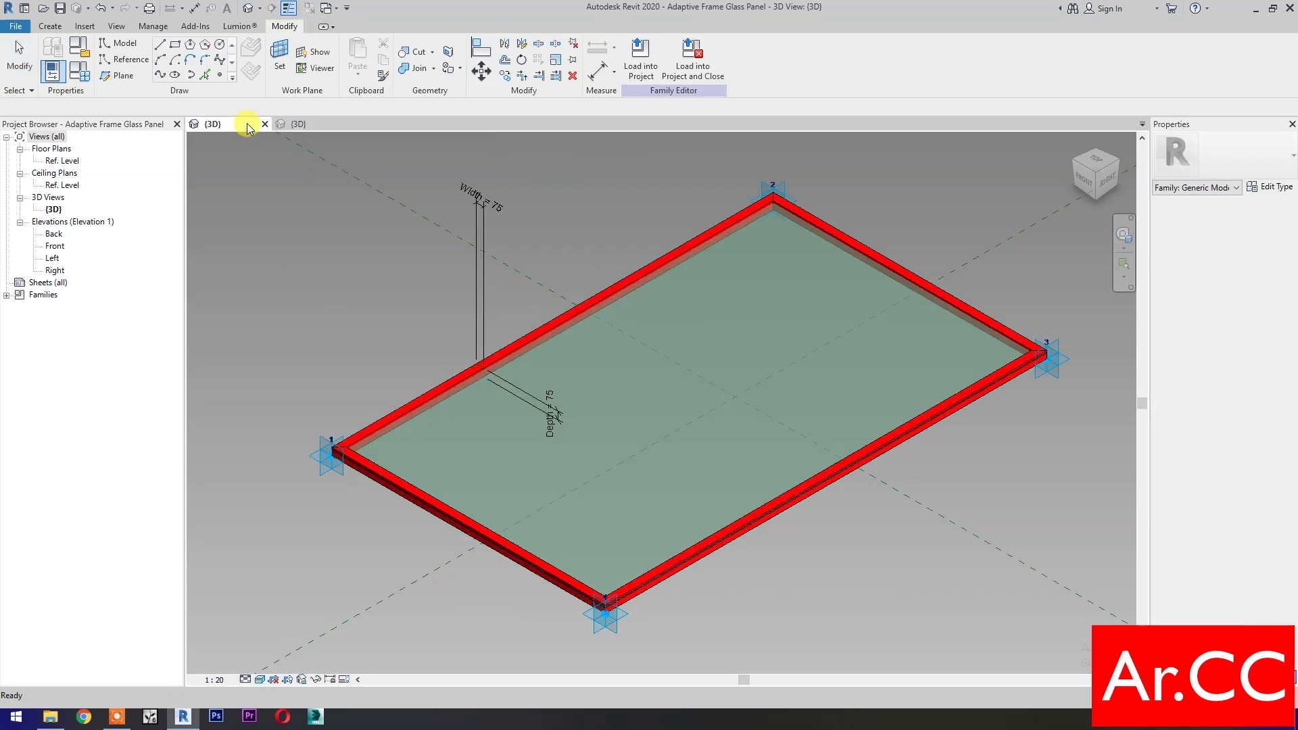
Load the frame panel into the bifold family and place two panels, each on four reference points
left_click(688, 80)
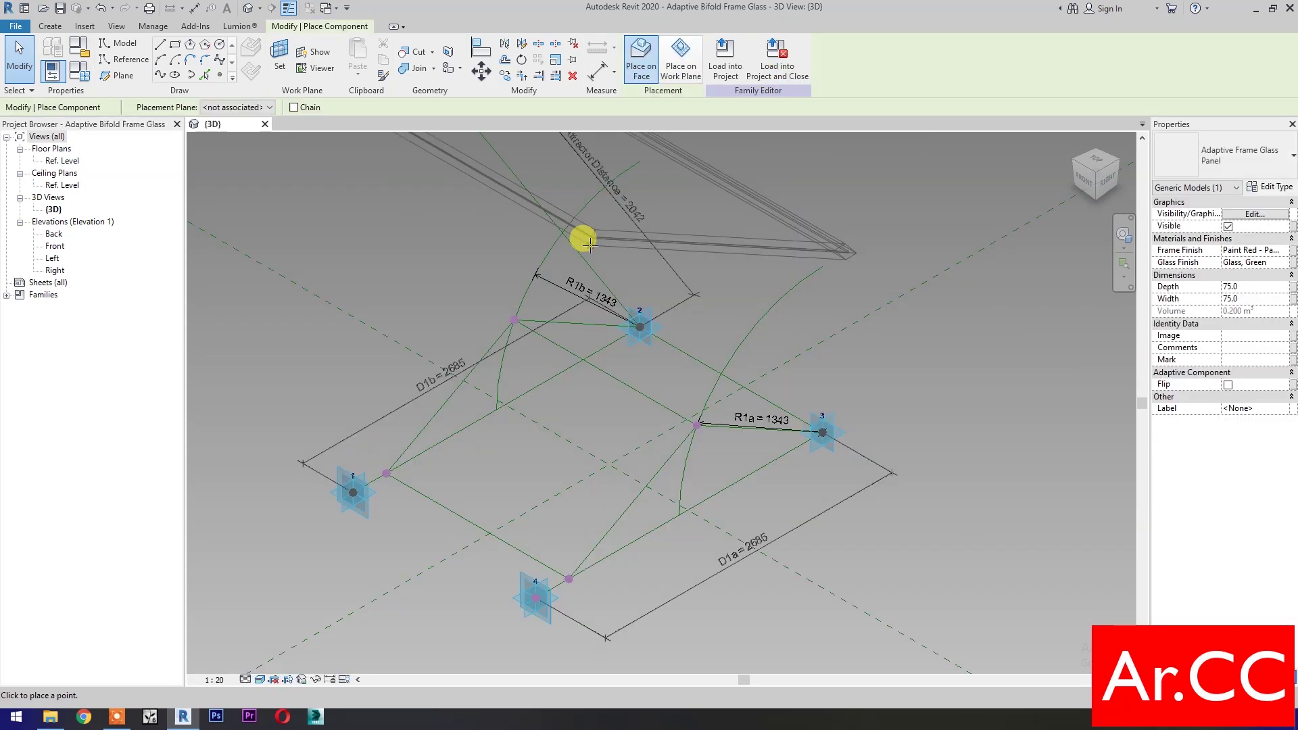
left_click(512, 316)
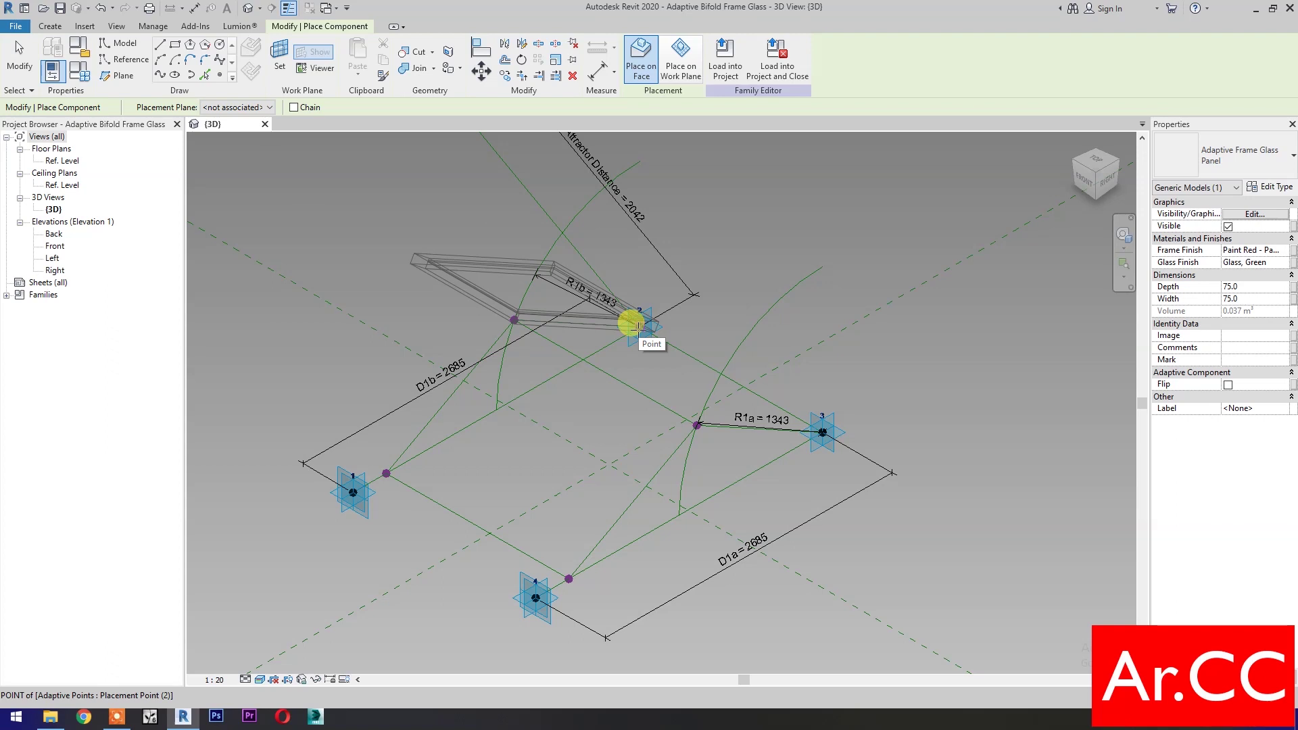
left_click(639, 326)
left_click(823, 431)
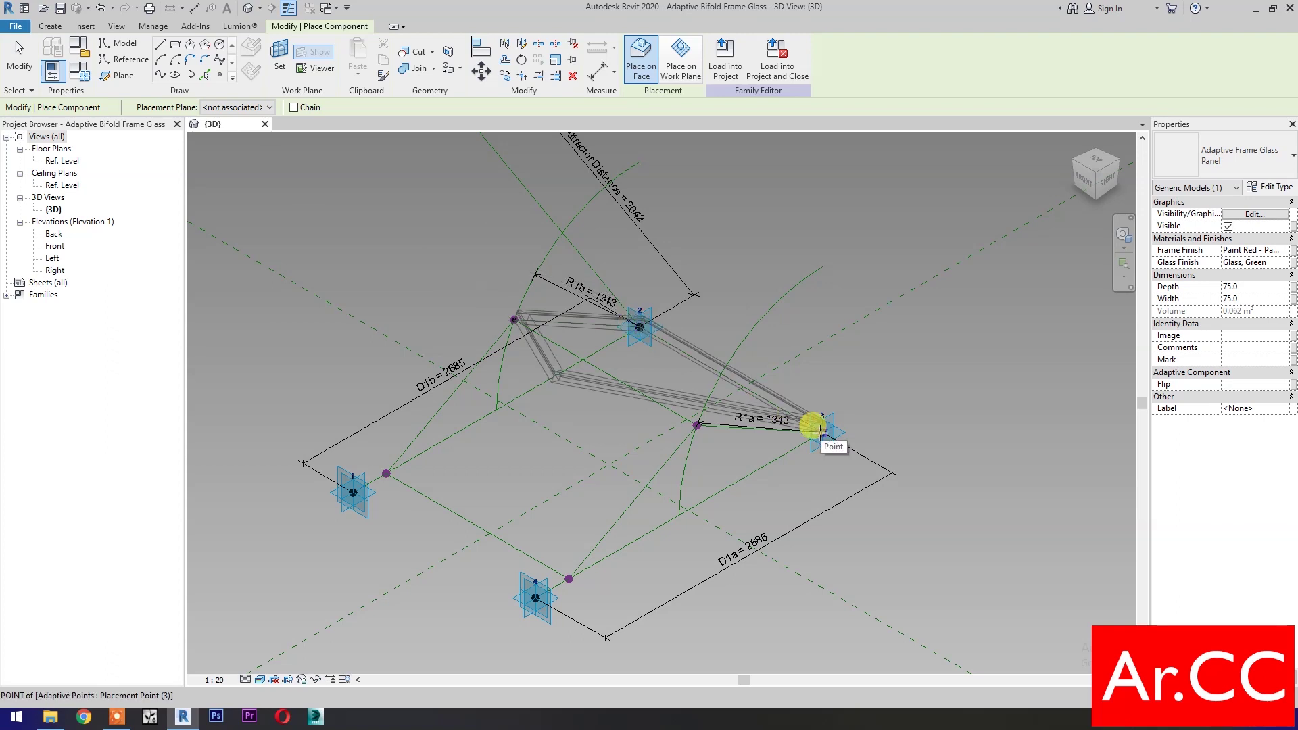
left_click(697, 425)
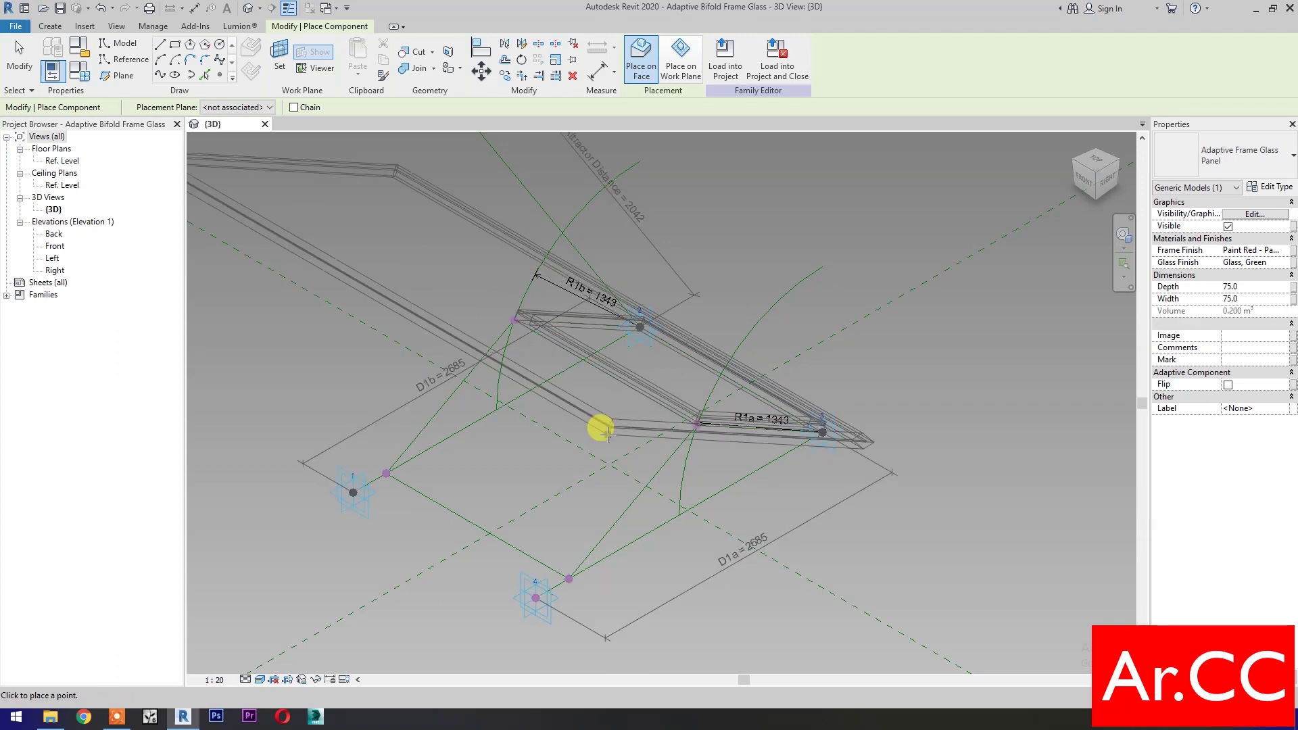
left_click(385, 472)
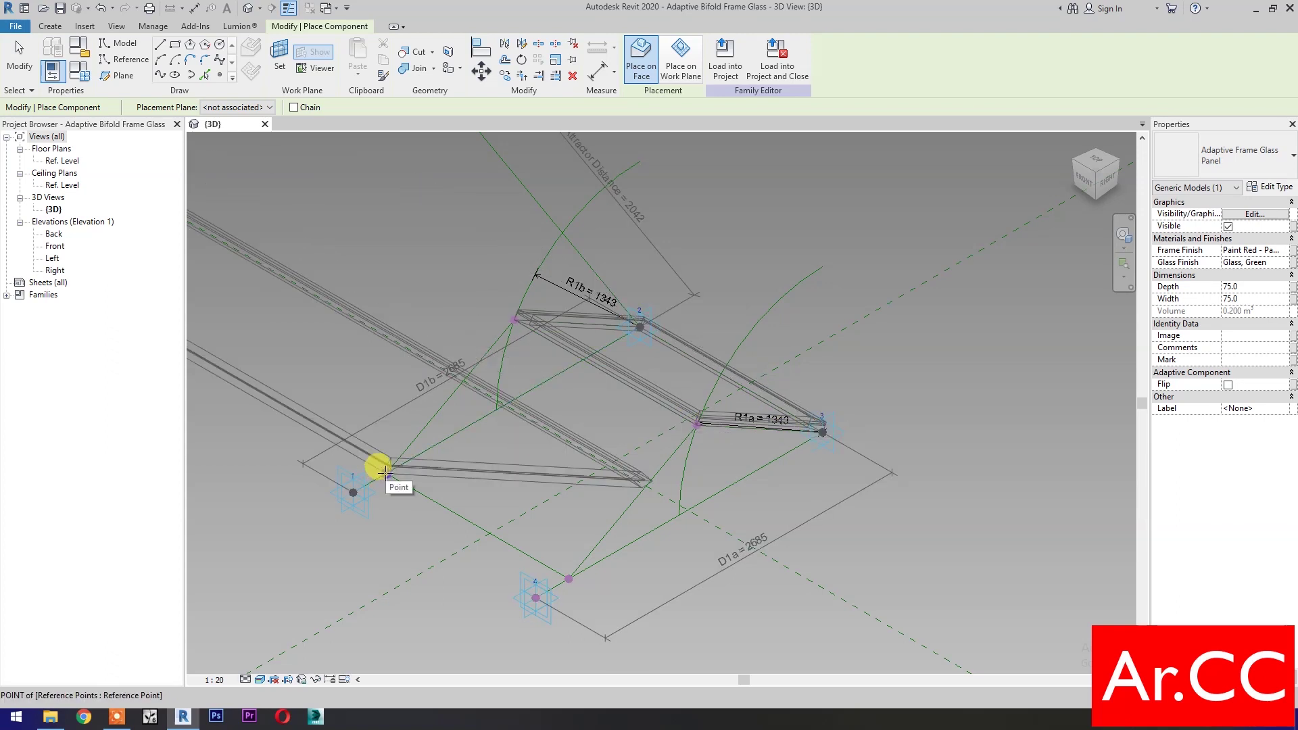
left_click(511, 315)
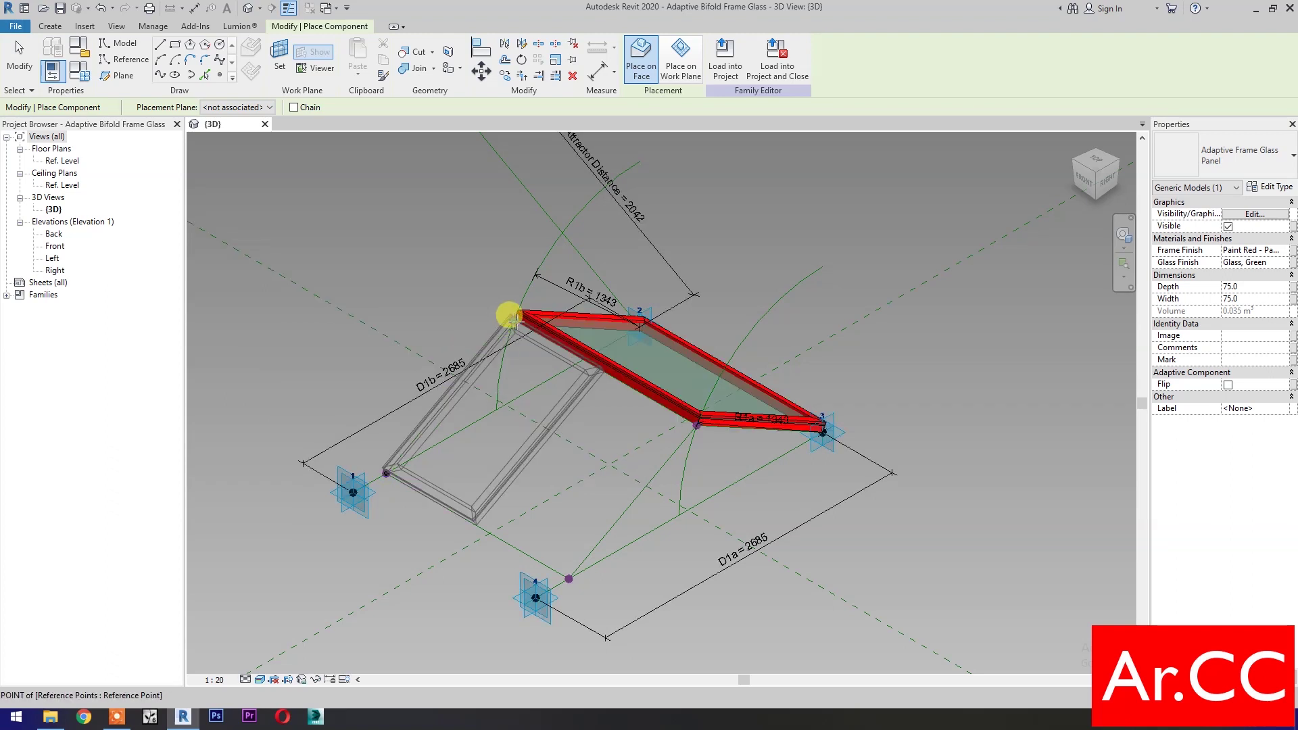
left_click(696, 424)
left_click(569, 578)
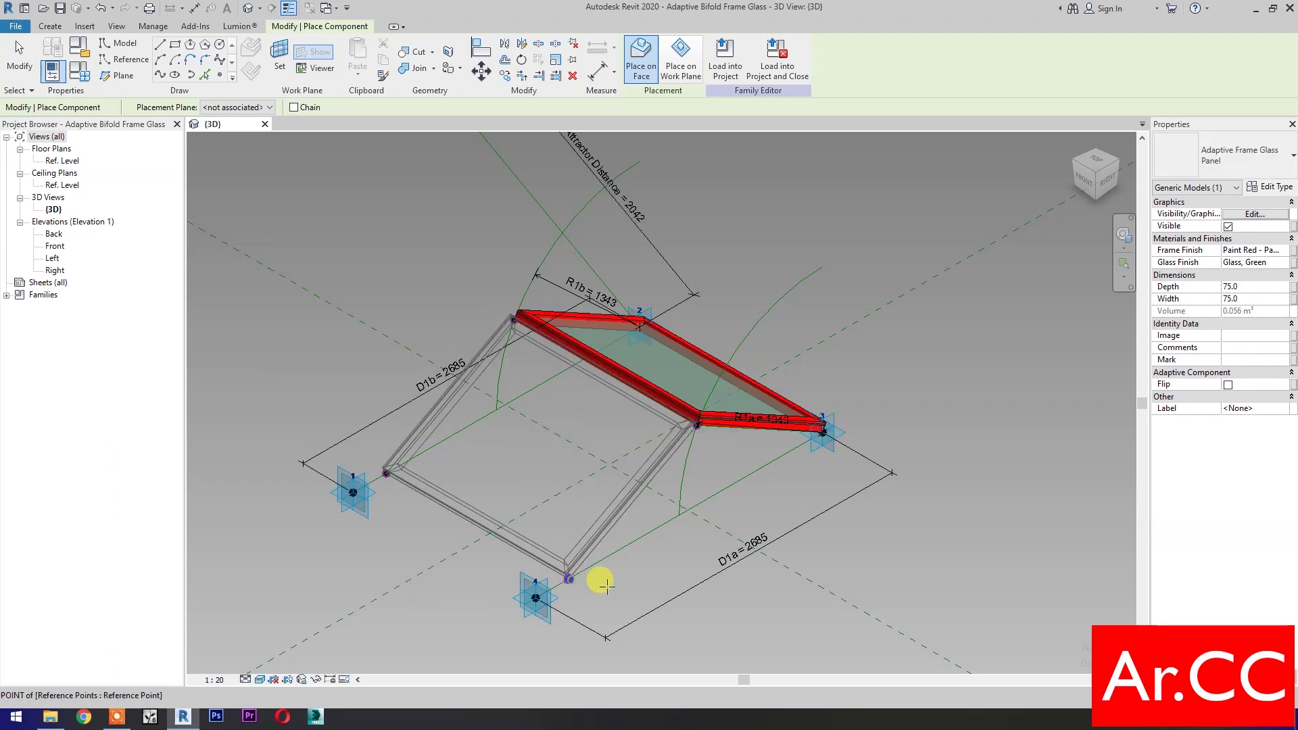
key("Escape")
key("Escape")
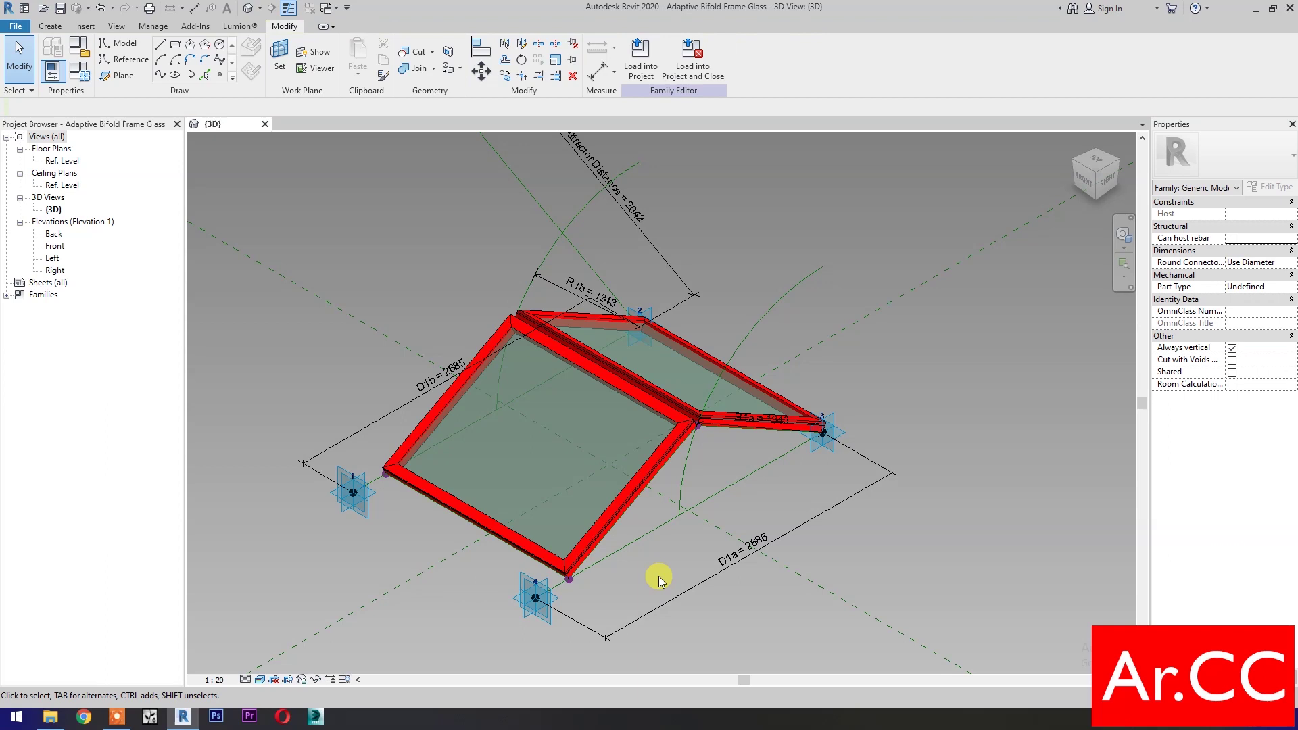
Link the lower panel's frame and glass materials to new instance parameters Frame Finish and Glass Finish
left_click(615, 521)
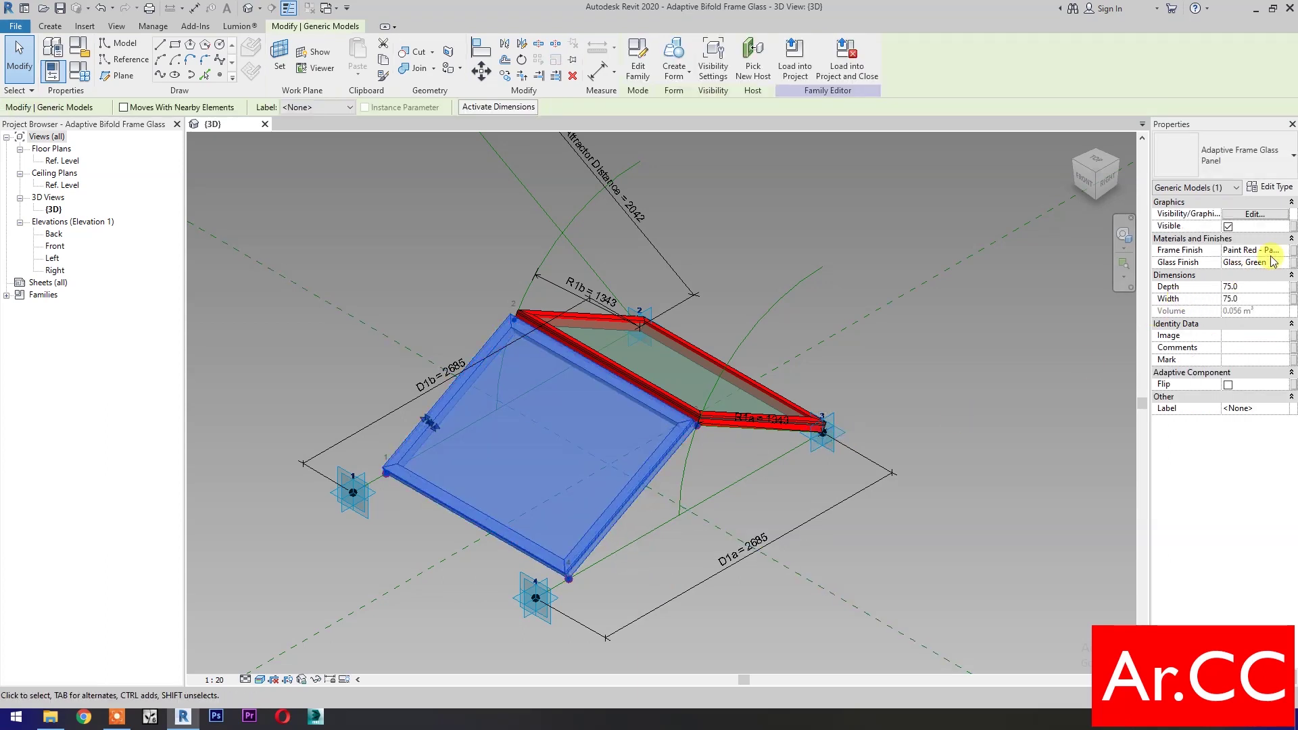
left_click(1294, 250)
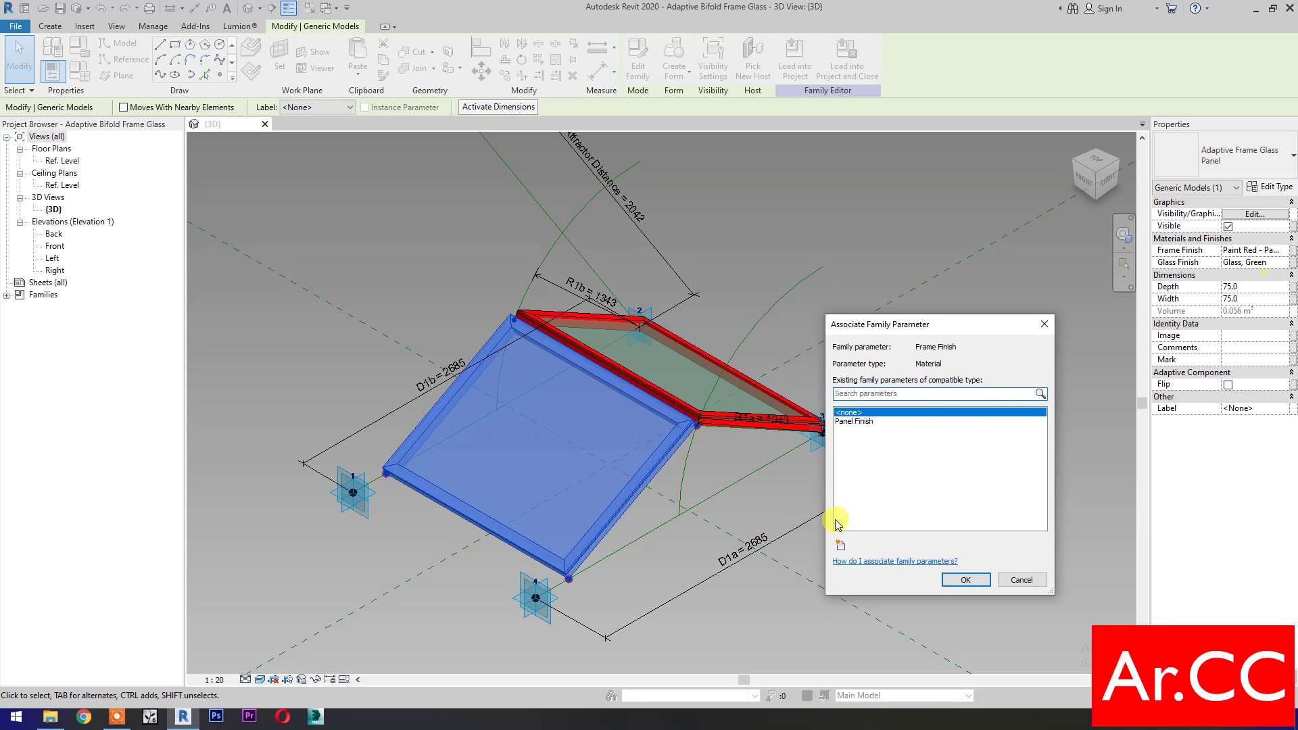
left_click(840, 545)
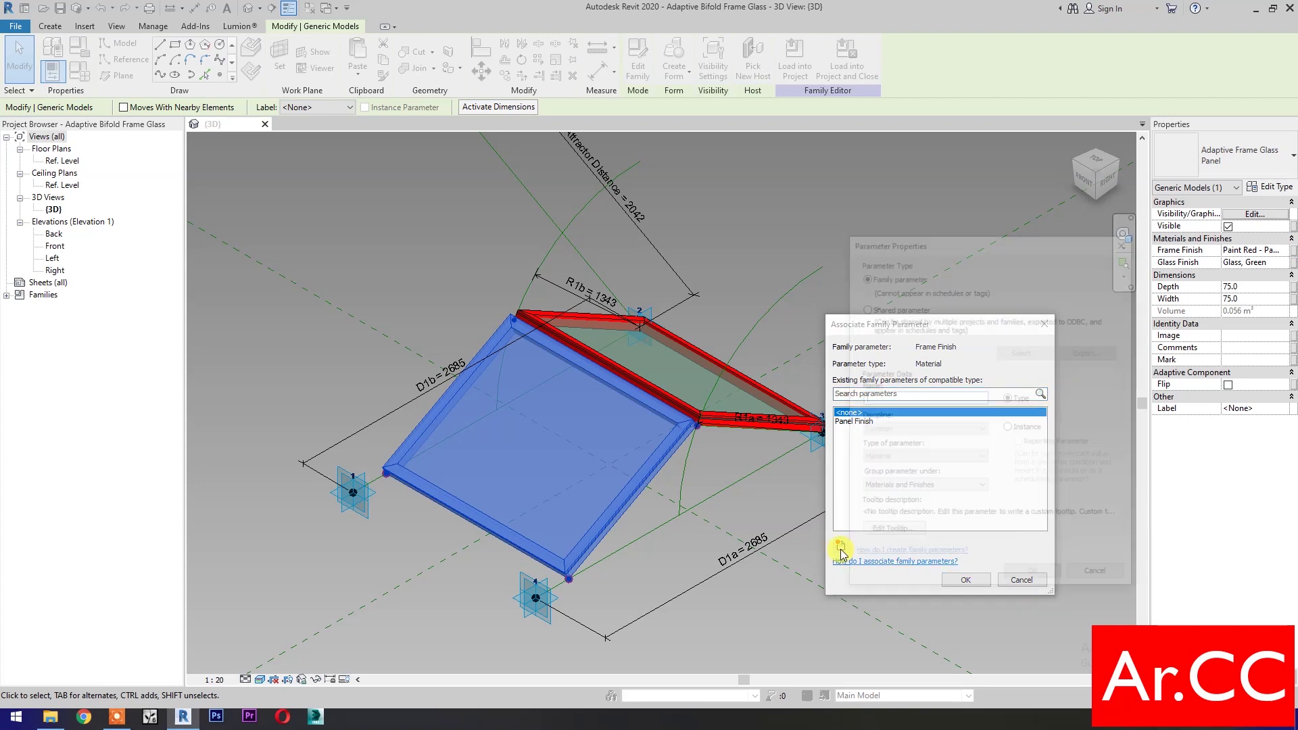
left_click(1006, 428)
type("Frame Finish")
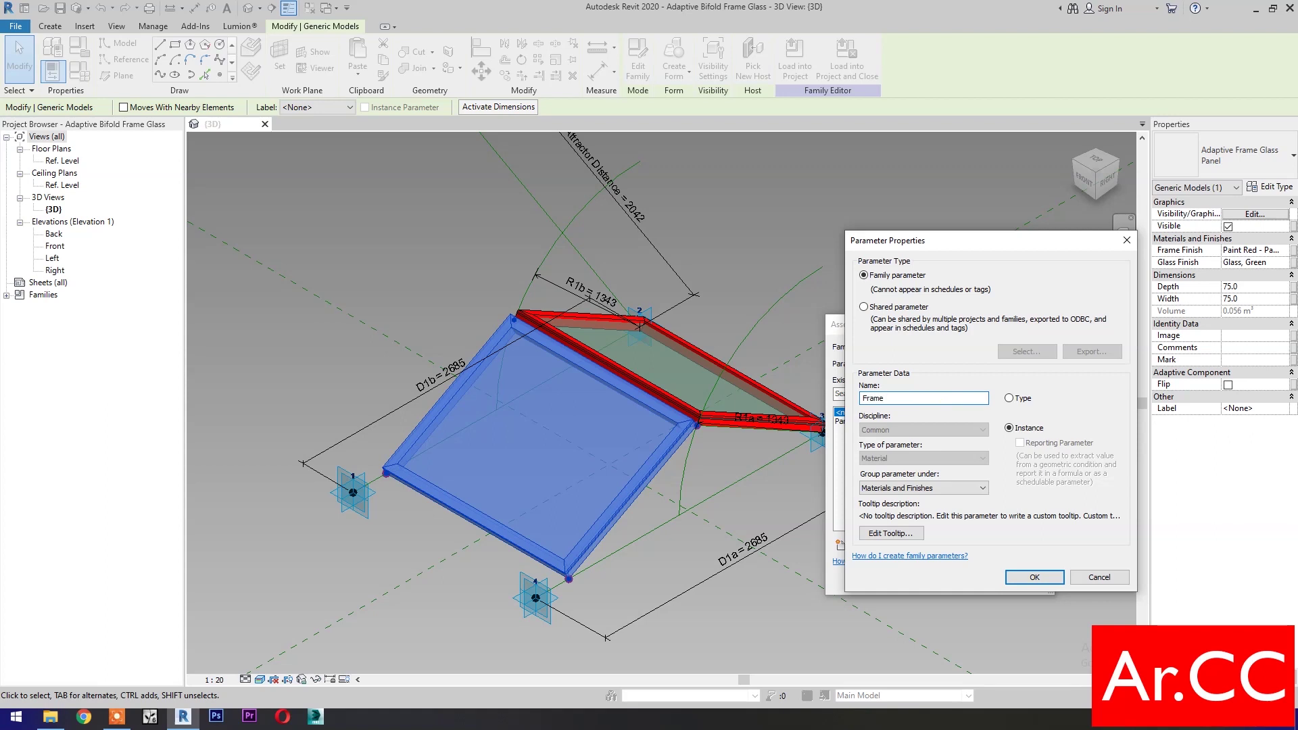
left_click(1034, 577)
left_click(966, 580)
left_click(1294, 262)
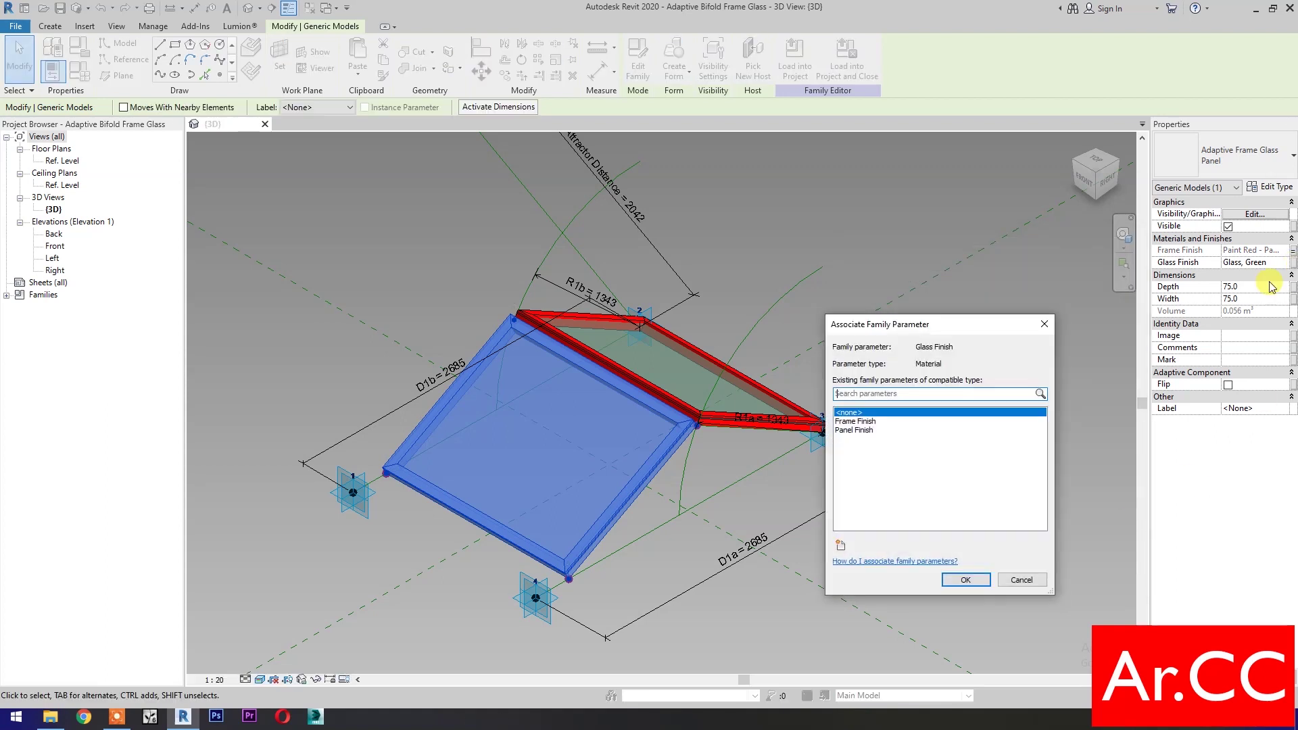
left_click(840, 545)
left_click(1008, 428)
type("Glass")
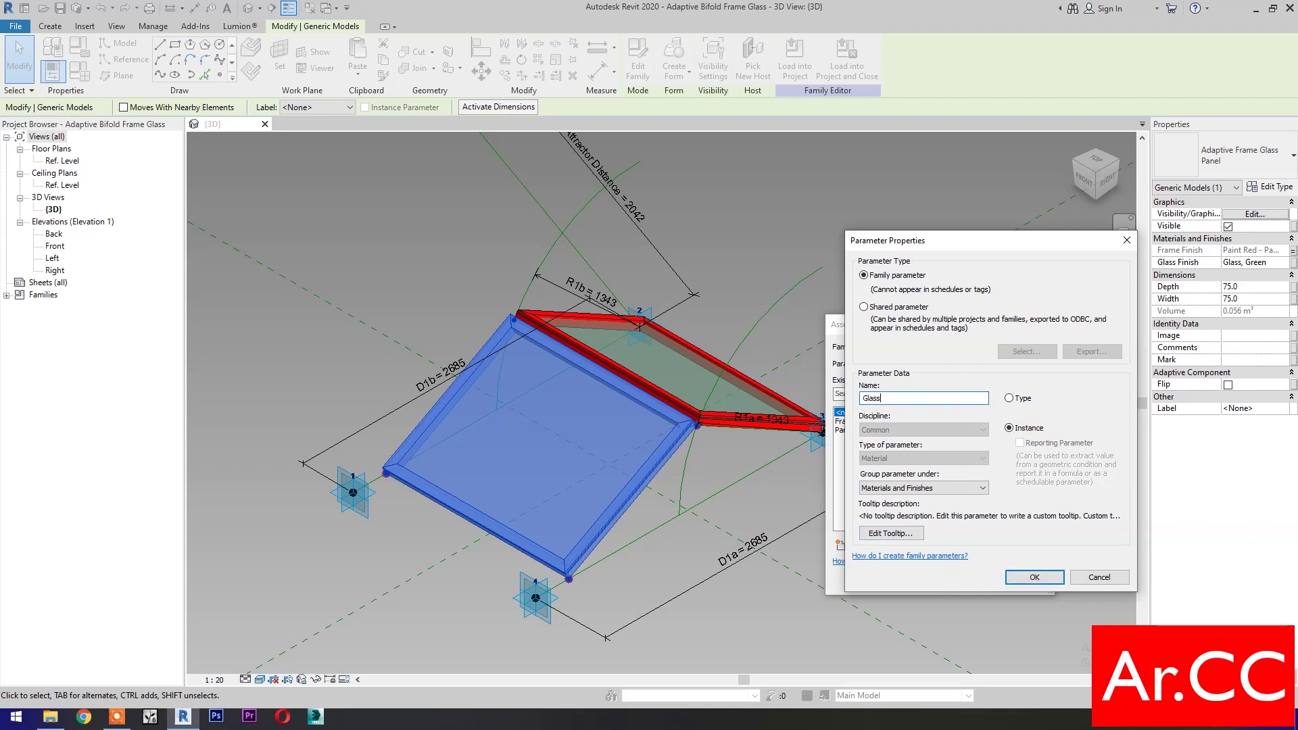
type(" Finish")
left_click(1035, 576)
left_click(967, 579)
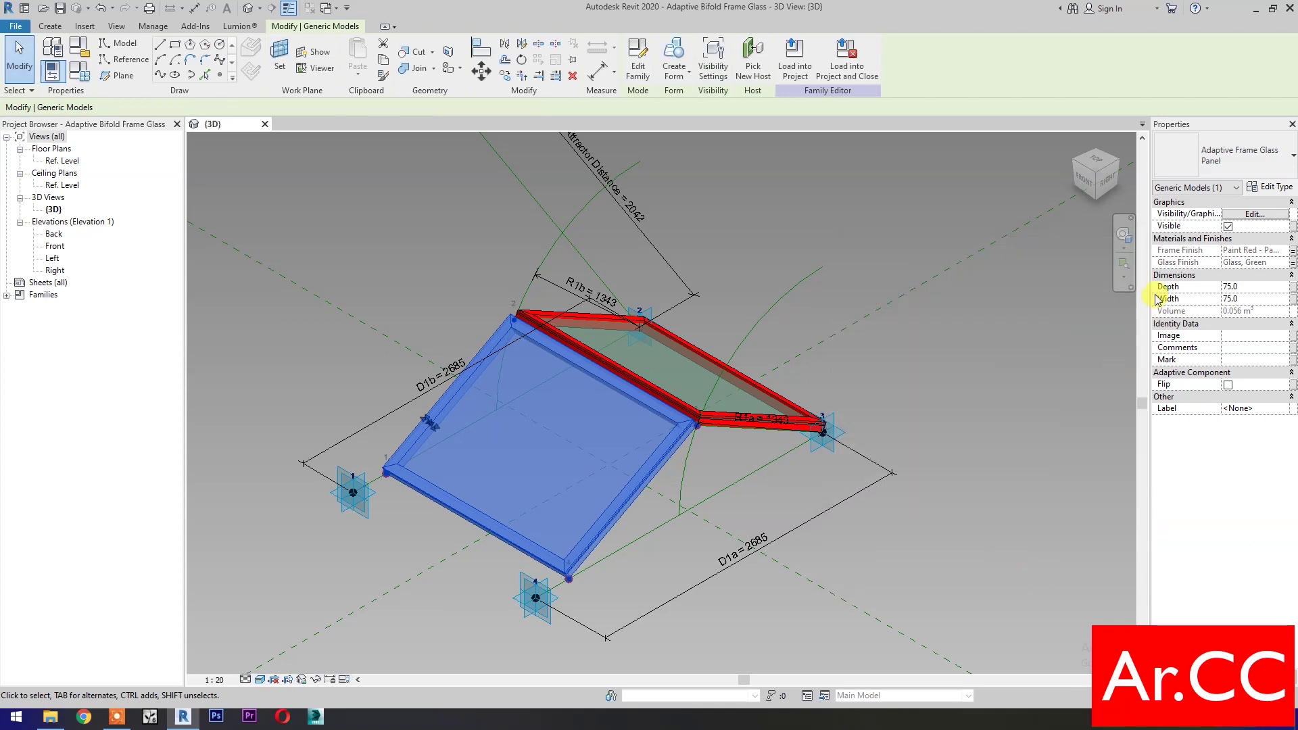
Link the lower panel's Depth and Width to new parameters Frame Depth and Frame Width
left_click(1293, 288)
left_click(840, 545)
left_click(1009, 428)
type("Frame Depth")
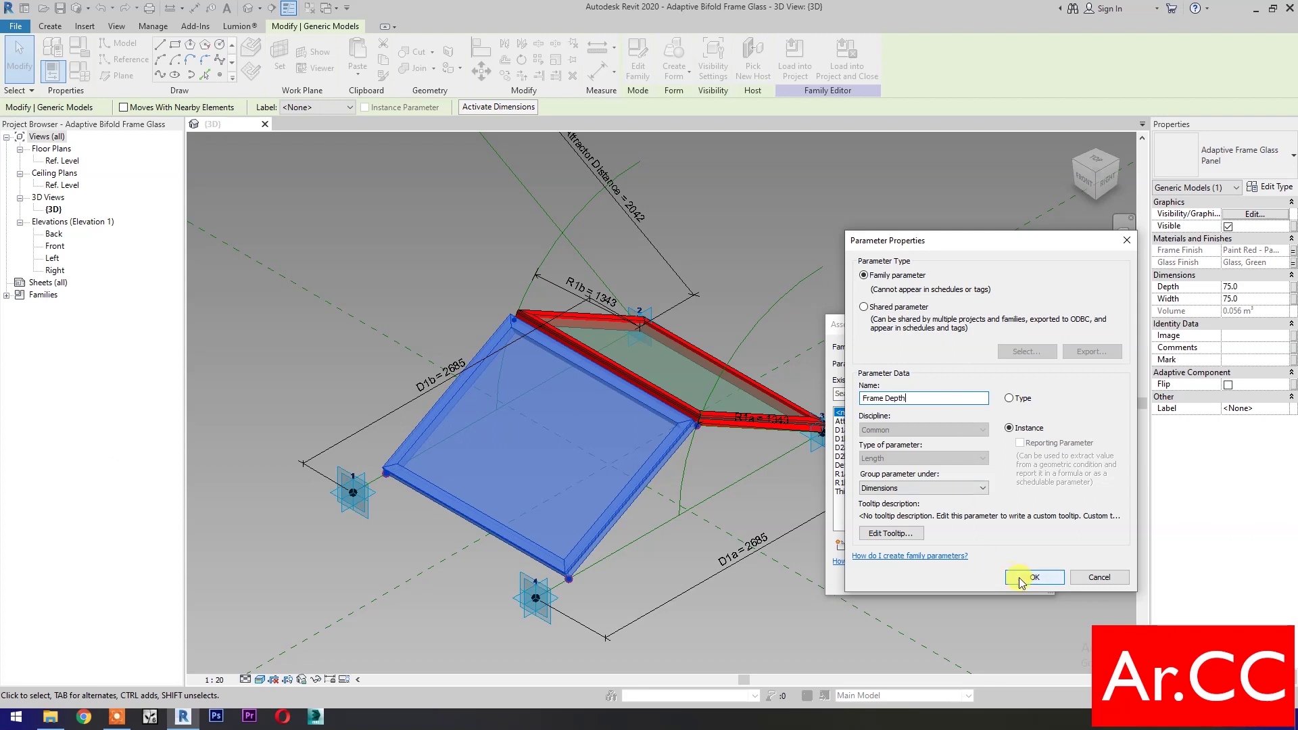
left_click(1033, 576)
left_click(966, 578)
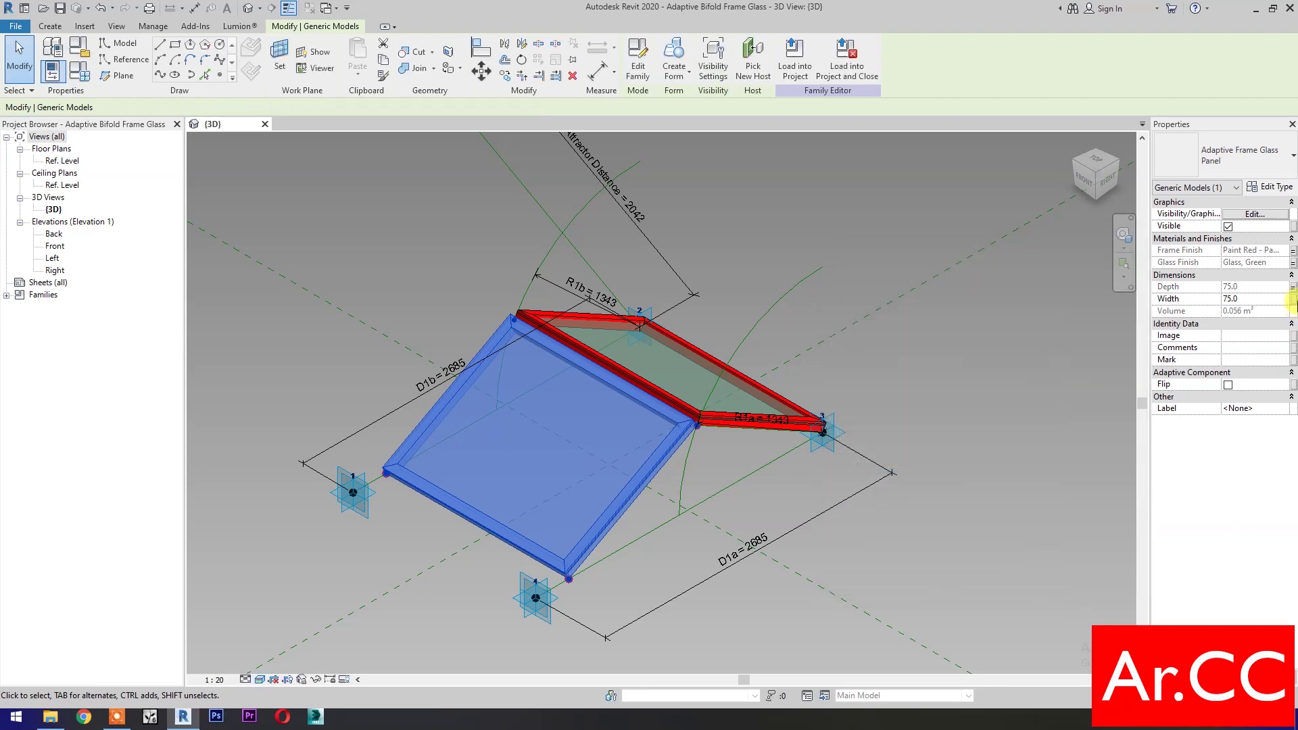
left_click(1294, 300)
left_click(841, 546)
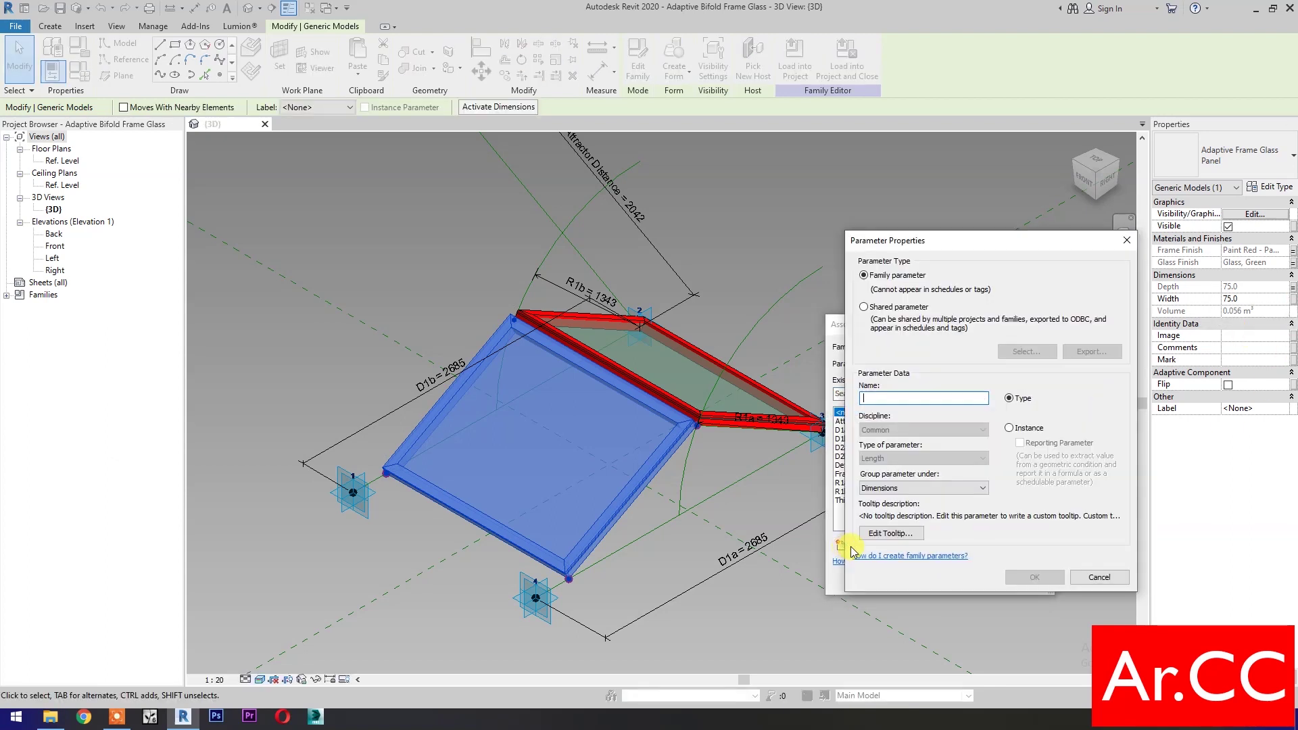
type("Frame Width")
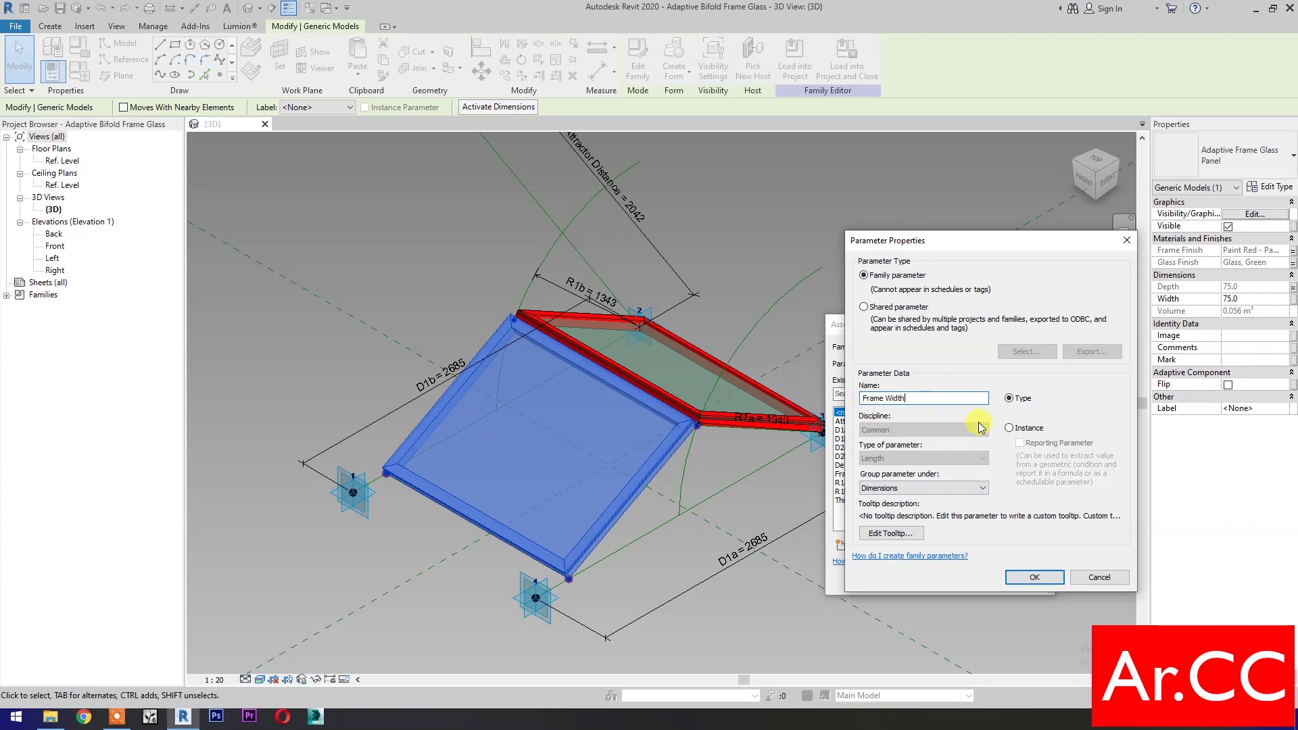
left_click(1035, 577)
left_click(966, 579)
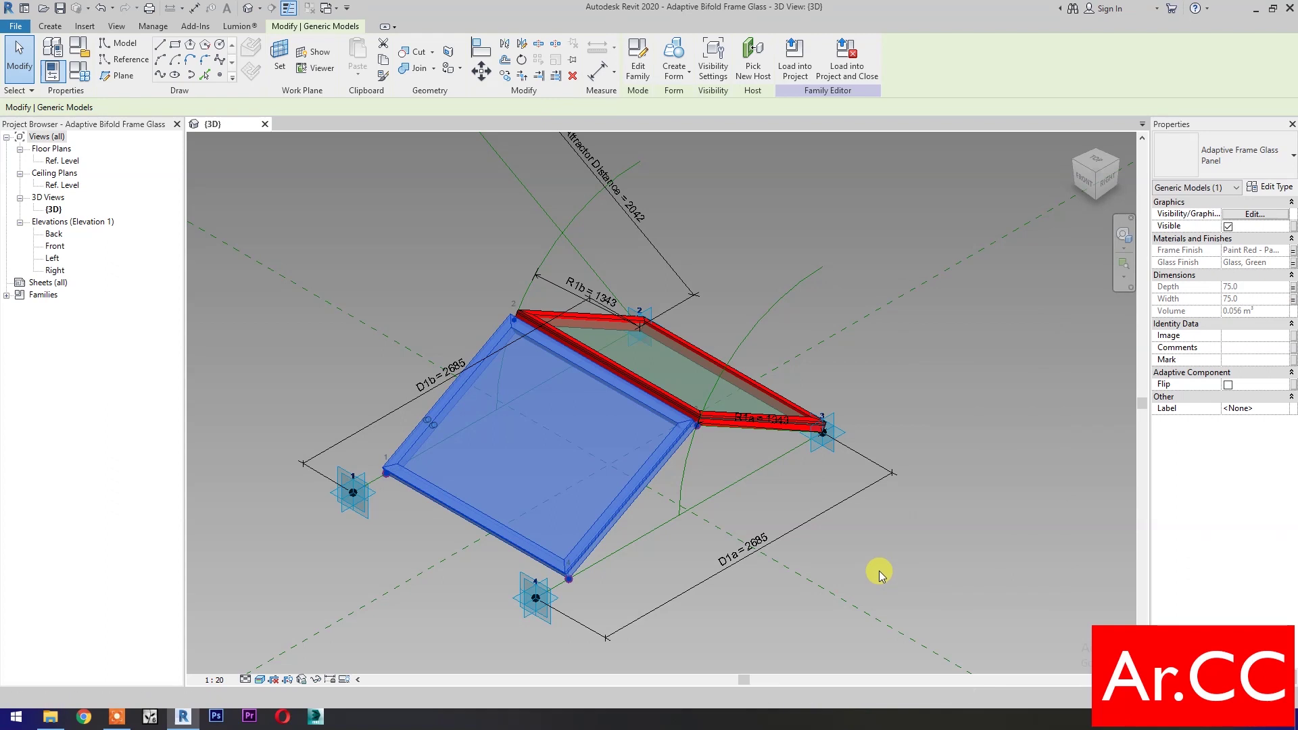
Associate the upper panel's frame and glass materials with the existing Frame Finish and Glass Finish parameters
left_click(1294, 250)
left_click(855, 422)
left_click(966, 580)
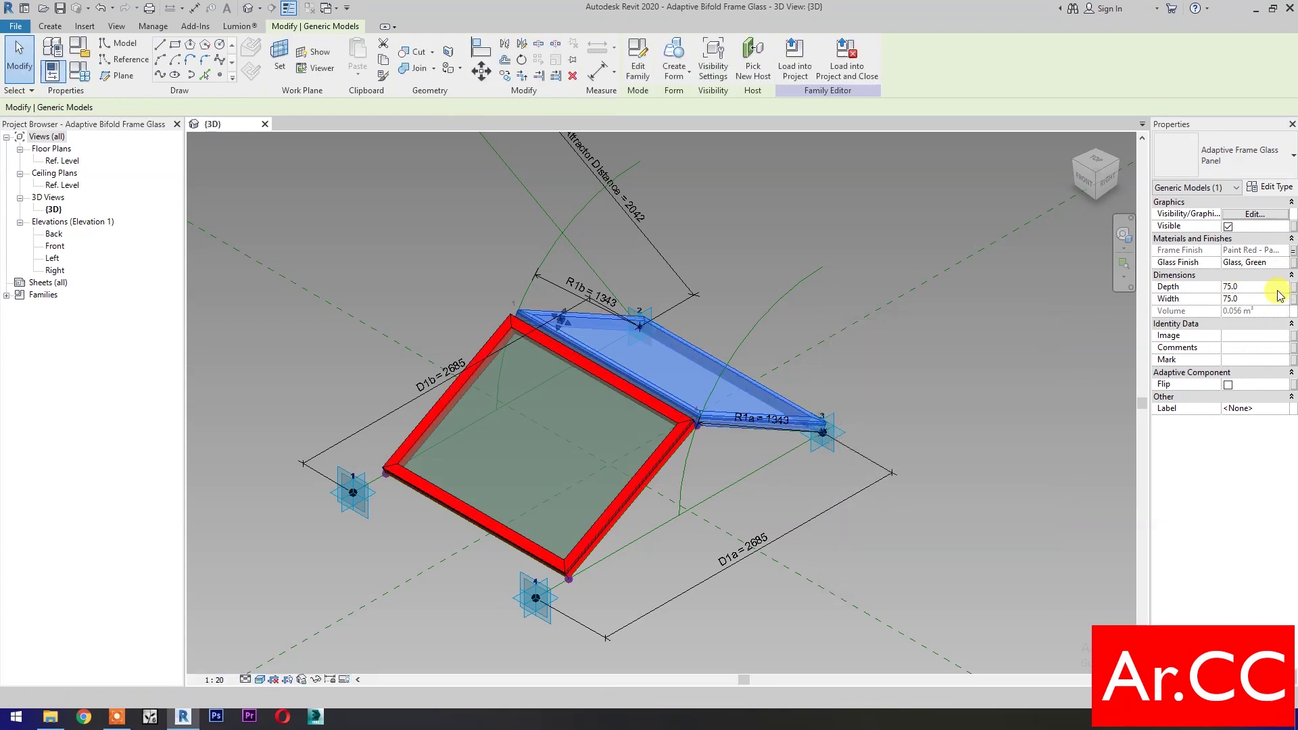
left_click(1293, 262)
left_click(854, 430)
left_click(966, 579)
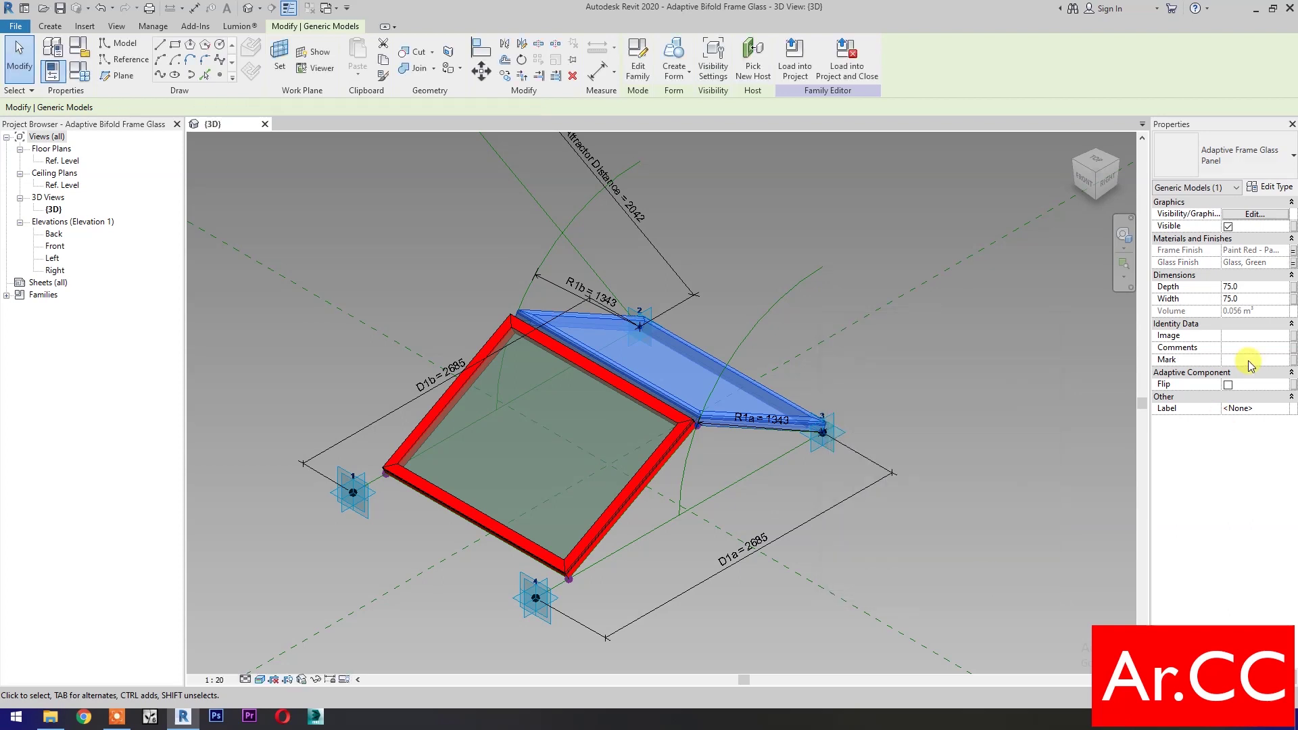
Associate the upper panel's Depth and Width with the existing Frame Depth and Frame Width parameters
left_click(1293, 287)
left_click(854, 474)
left_click(965, 579)
left_click(1293, 299)
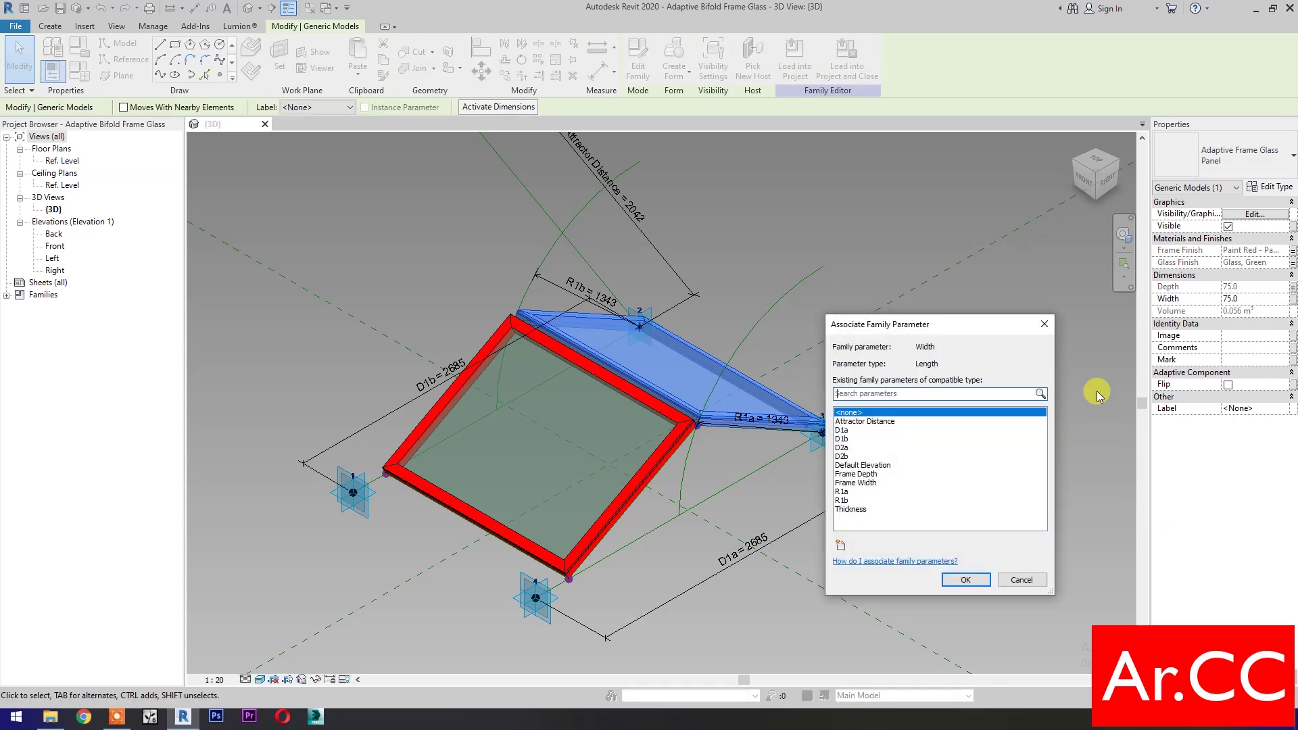
left_click(855, 483)
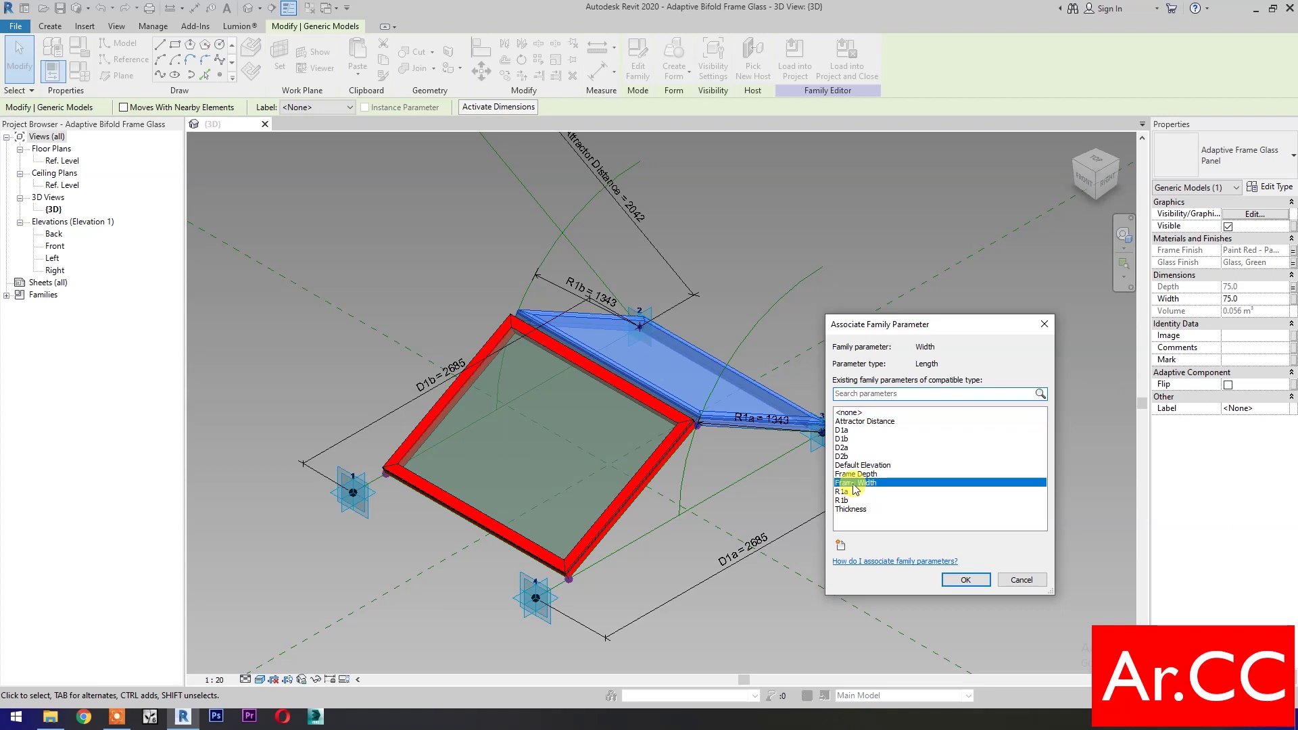
left_click(954, 584)
left_click(737, 632)
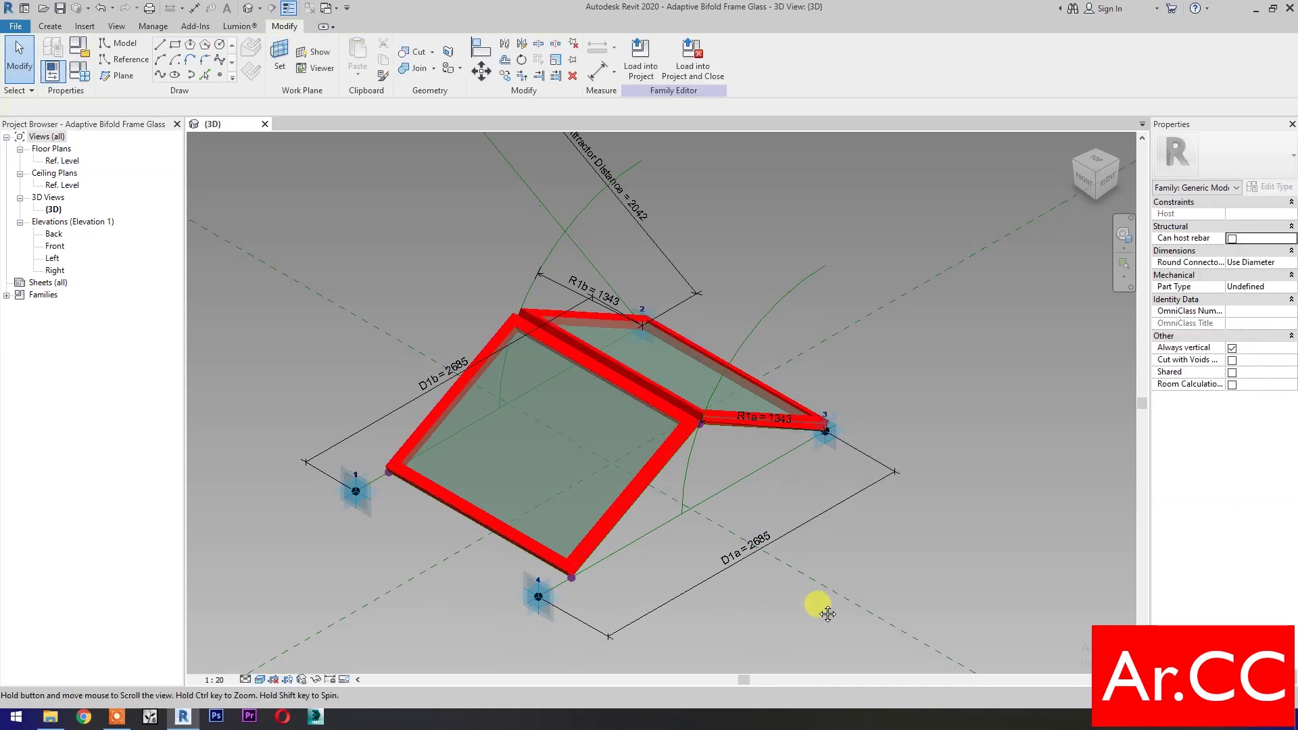
middle_click_drag(828, 613, 1013, 584)
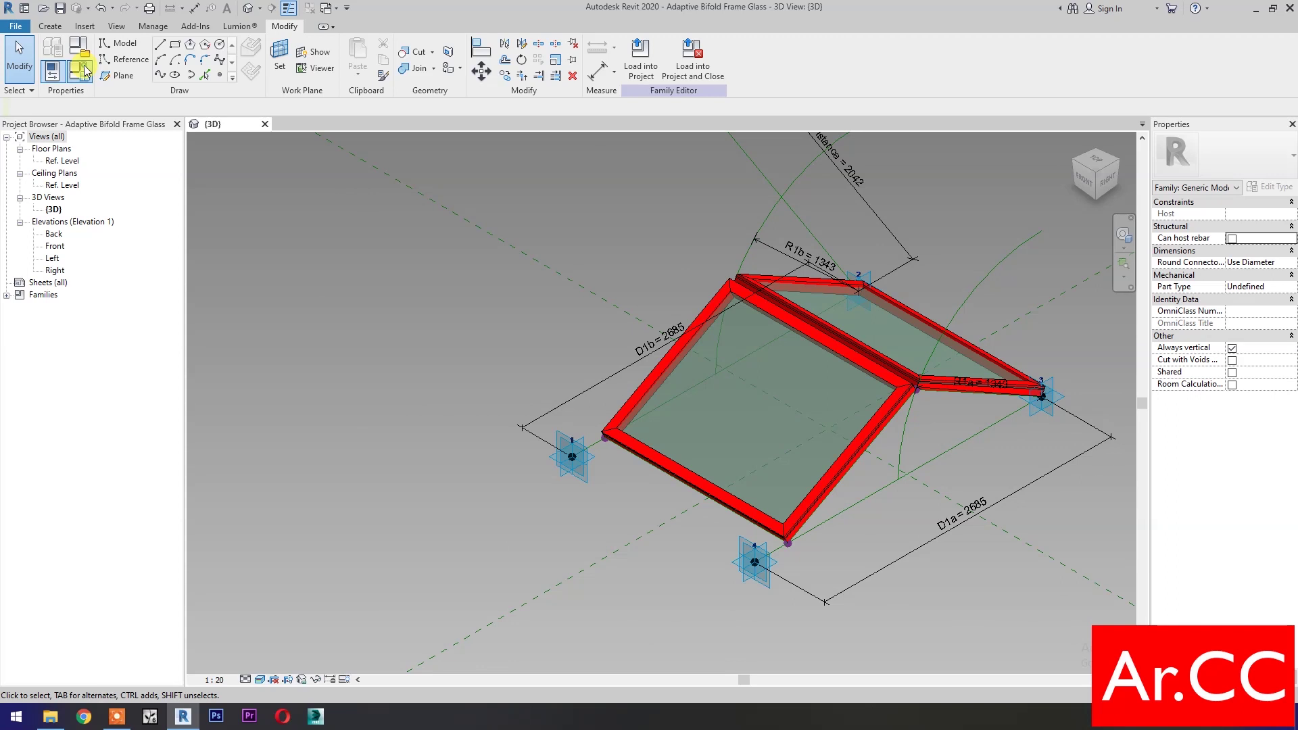
left_click(80, 71)
Set Frame Depth to 100 and Frame Width to 50 and apply
left_click_drag(299, 140, 312, 151)
left_click(237, 394)
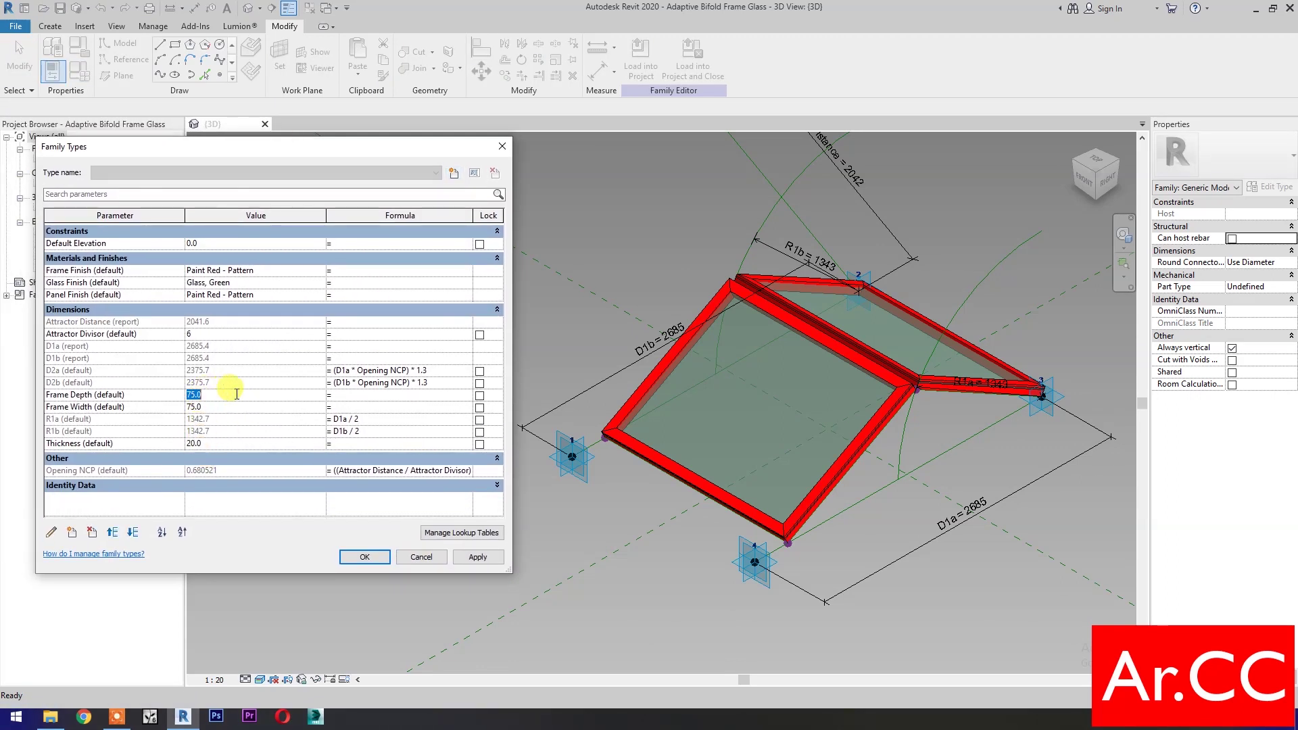
type("100")
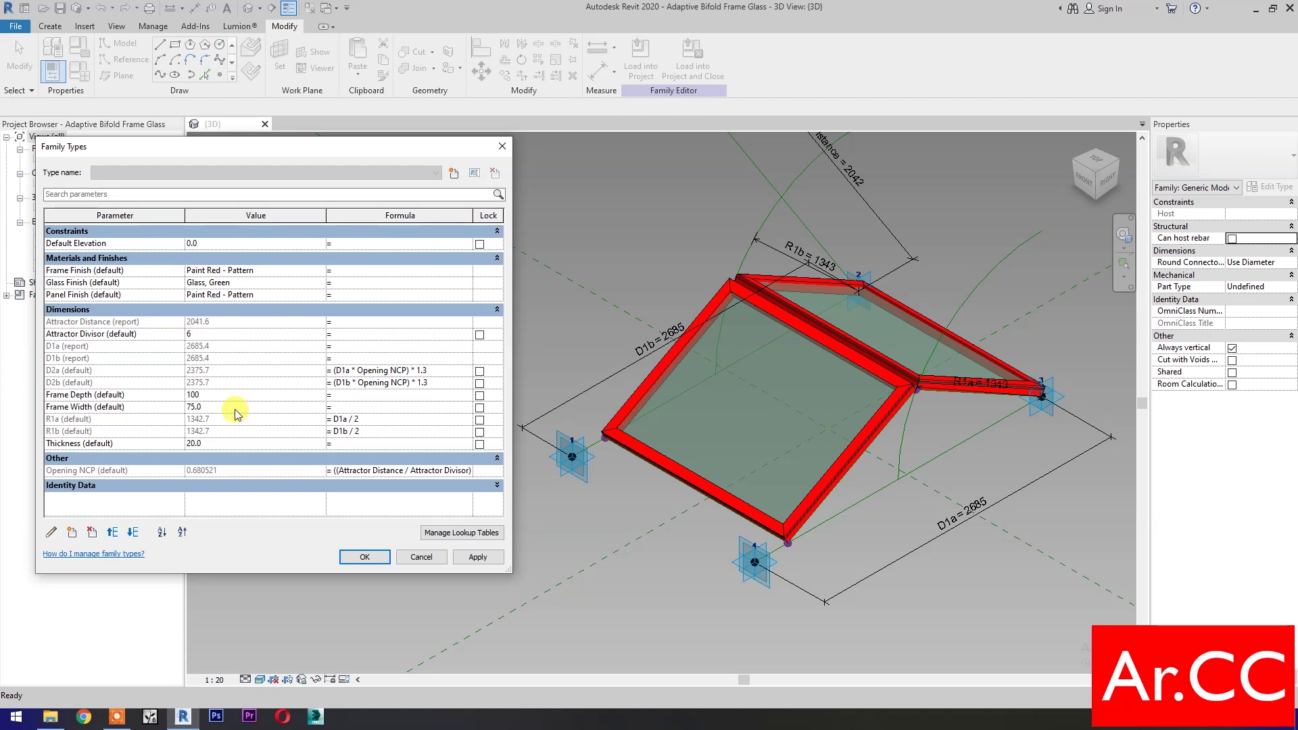
left_click(236, 408)
type("50")
left_click(473, 560)
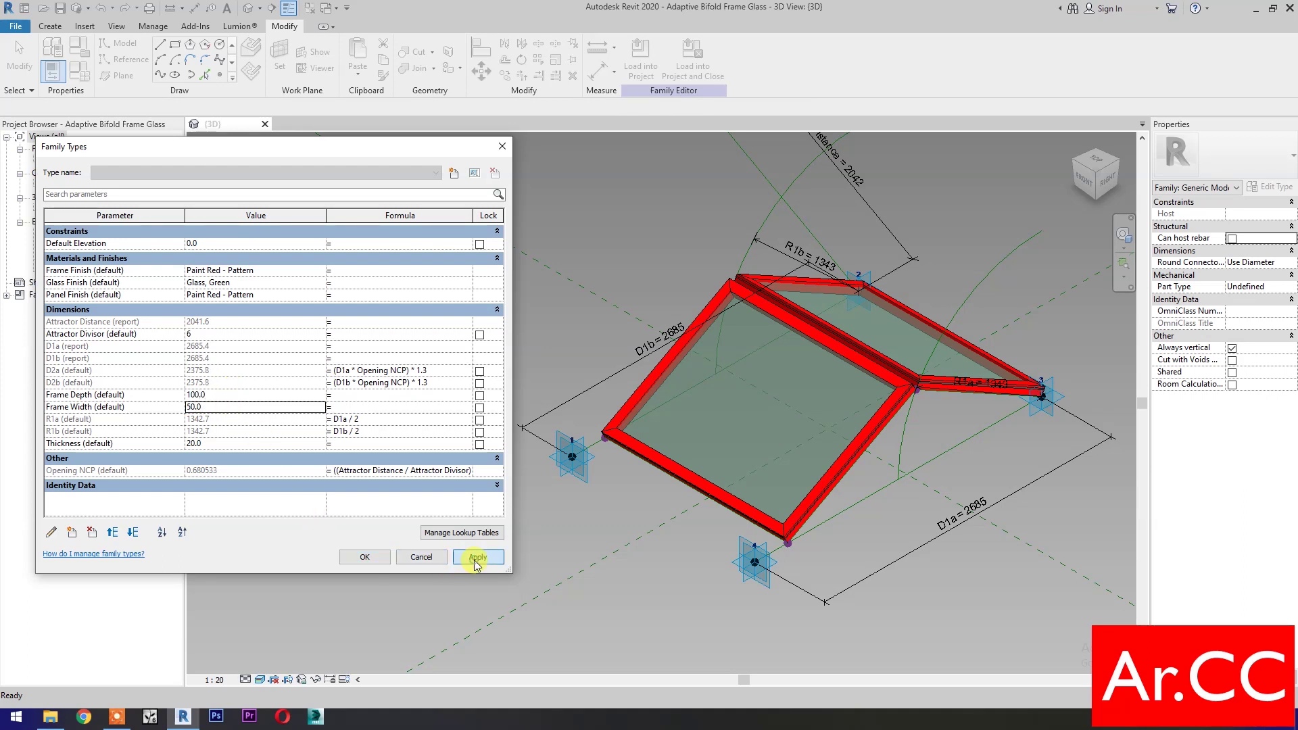
Test the opening by applying Attractor Divisor values 25, 20 and 15
left_click(242, 336)
double_click(242, 334)
type("25")
left_click(477, 557)
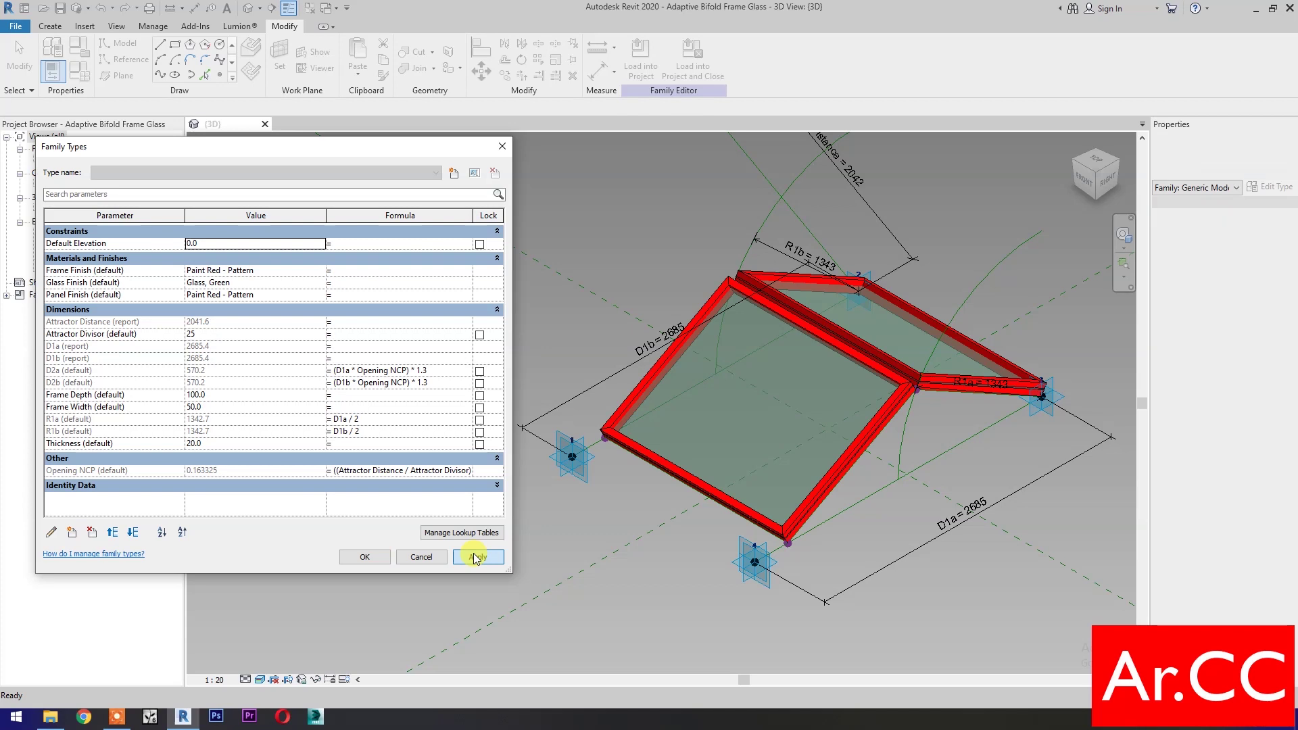
left_click(249, 334)
type("20")
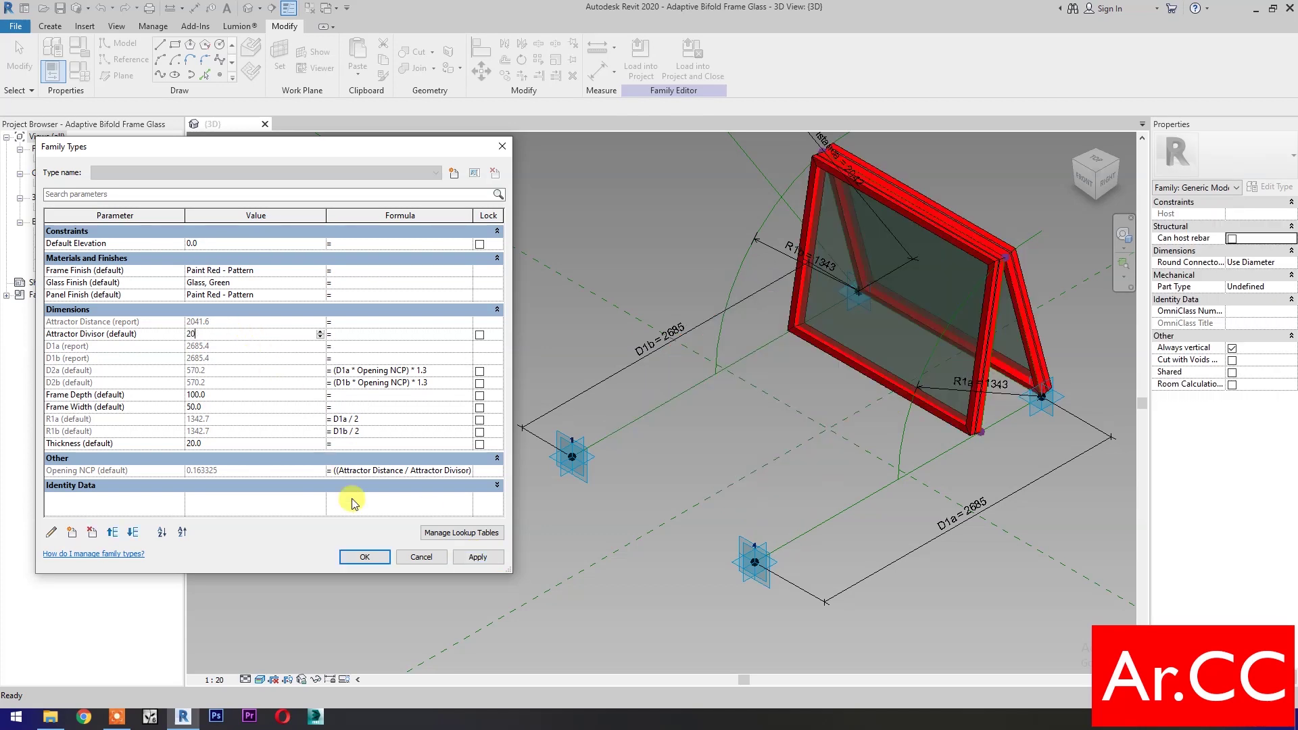
left_click(464, 558)
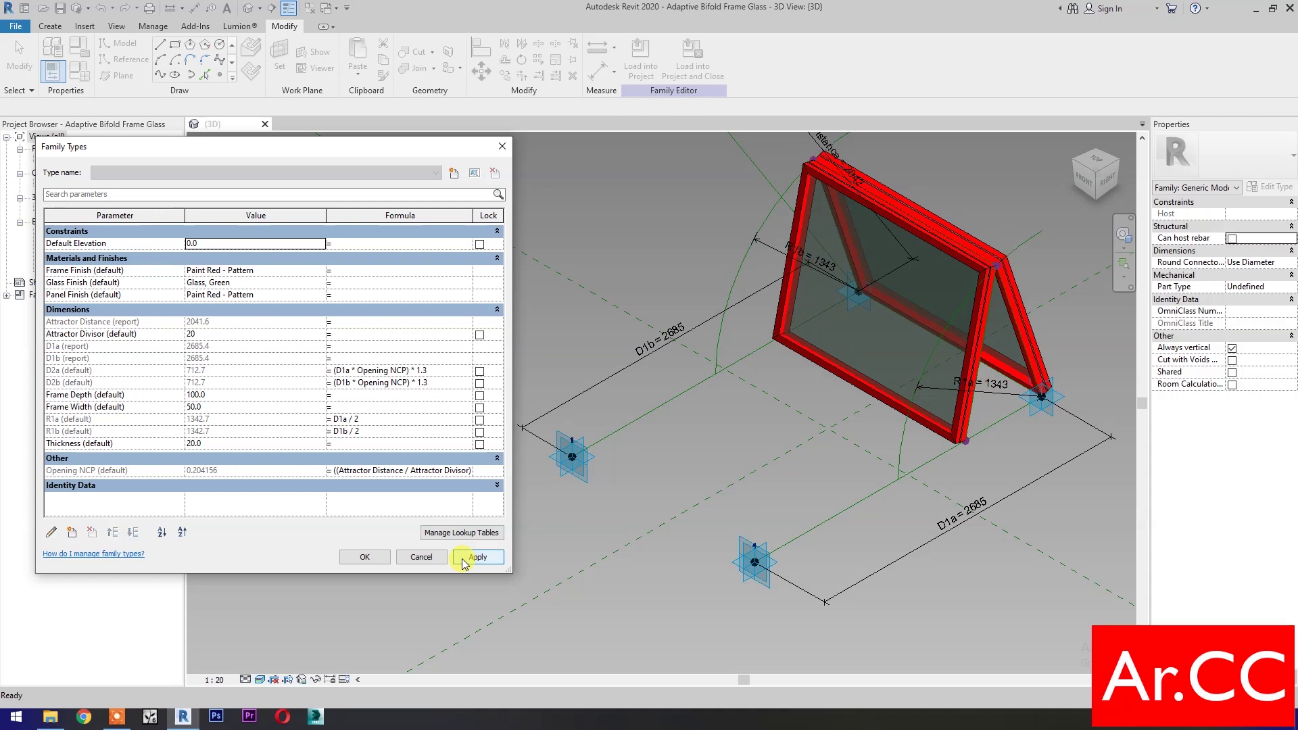
left_click(232, 334)
type("15")
left_click(476, 559)
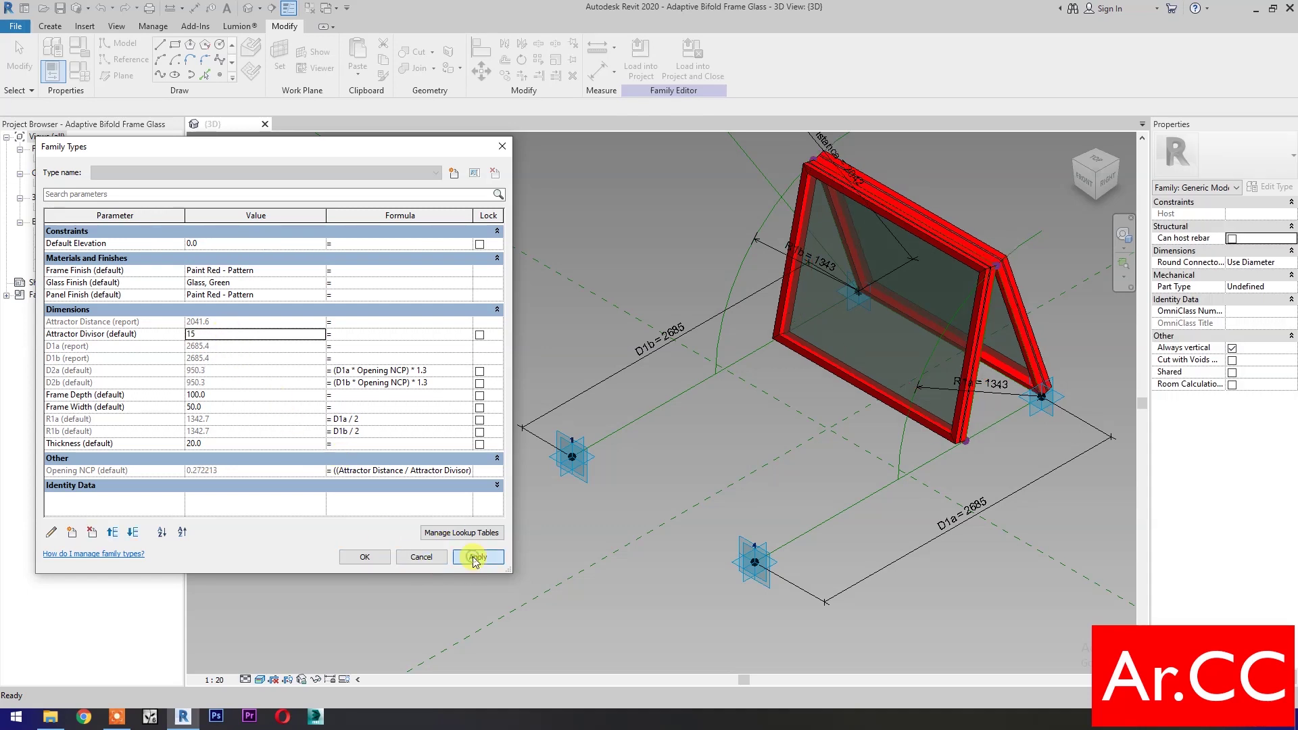
Apply Attractor Divisor 10, 8 and finally 6, then accept and save the family
left_click(239, 334)
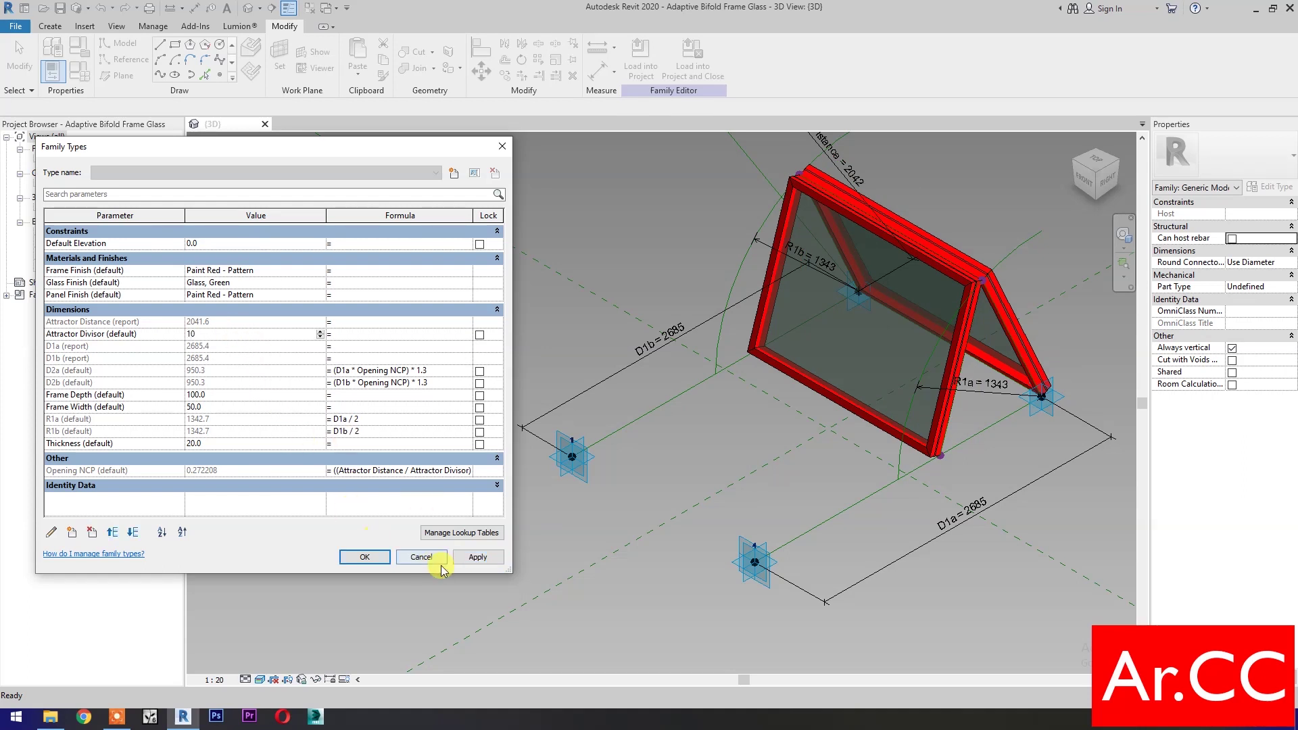
left_click(466, 558)
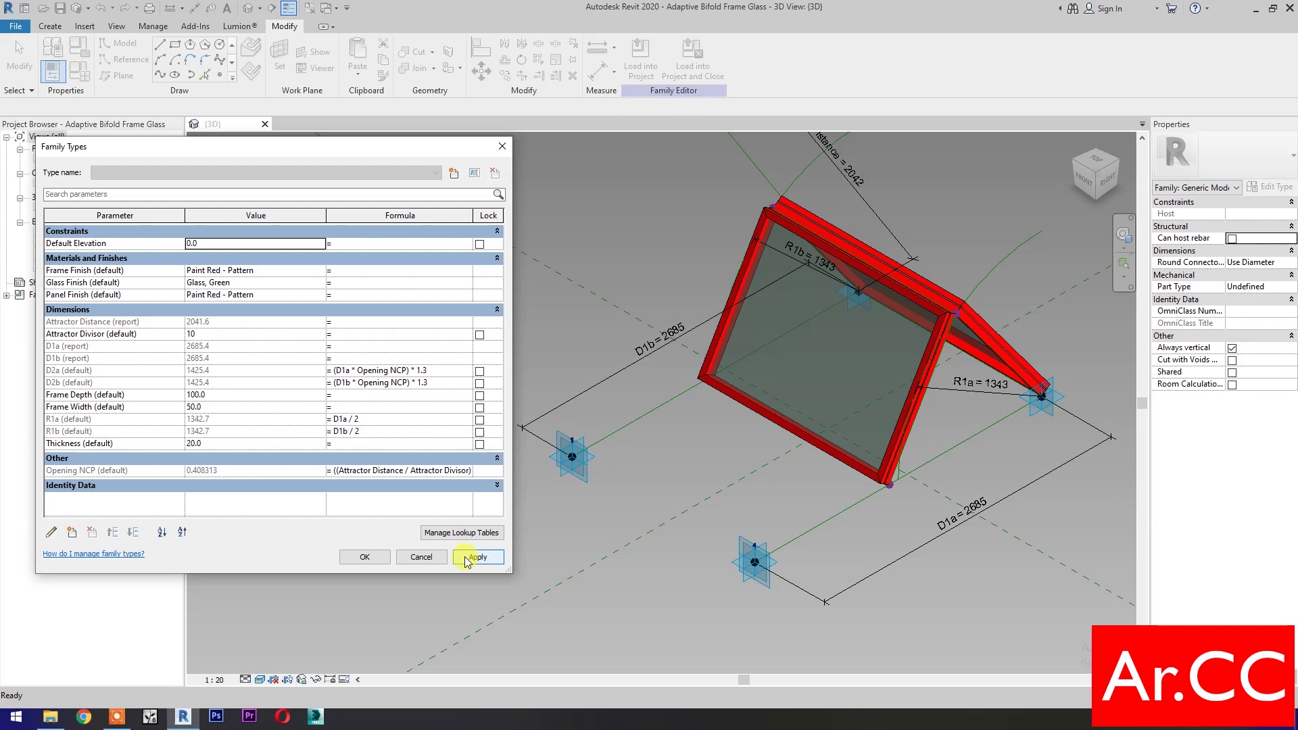
left_click(233, 333)
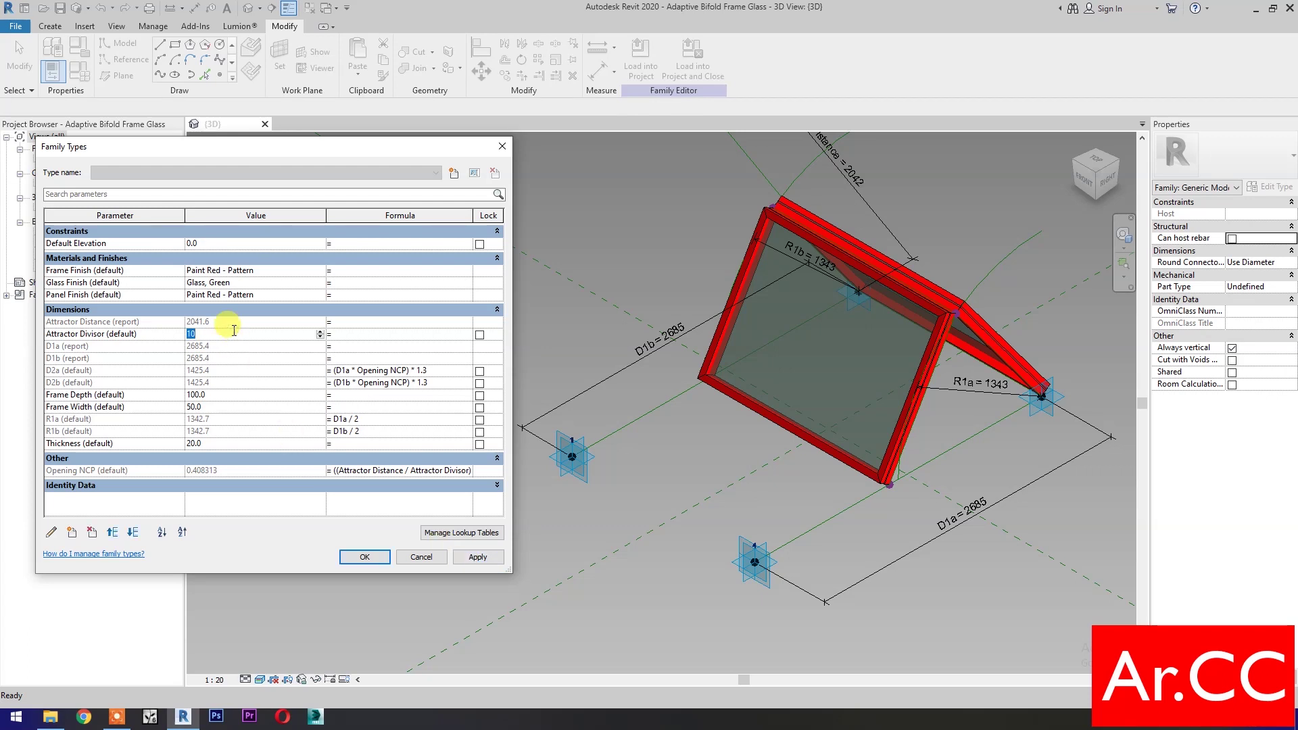
type("8")
left_click(473, 558)
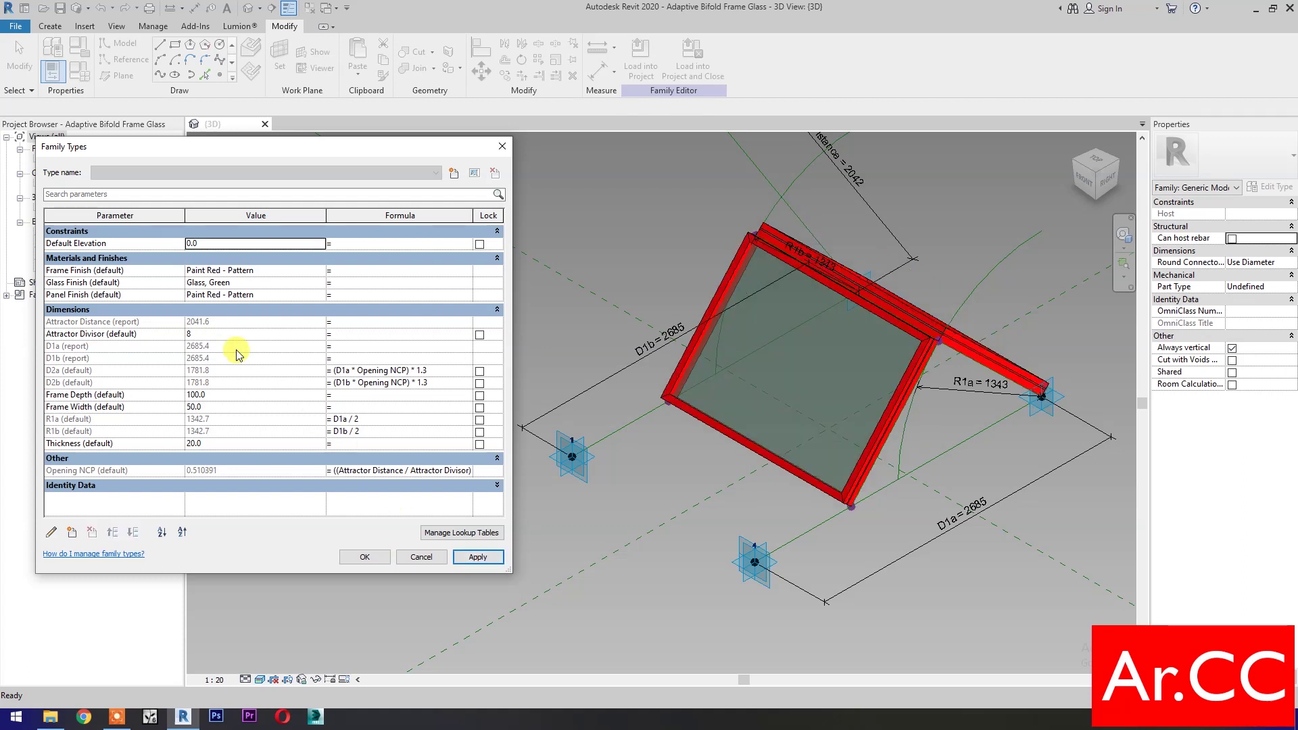
left_click(233, 334)
type("6")
left_click(476, 558)
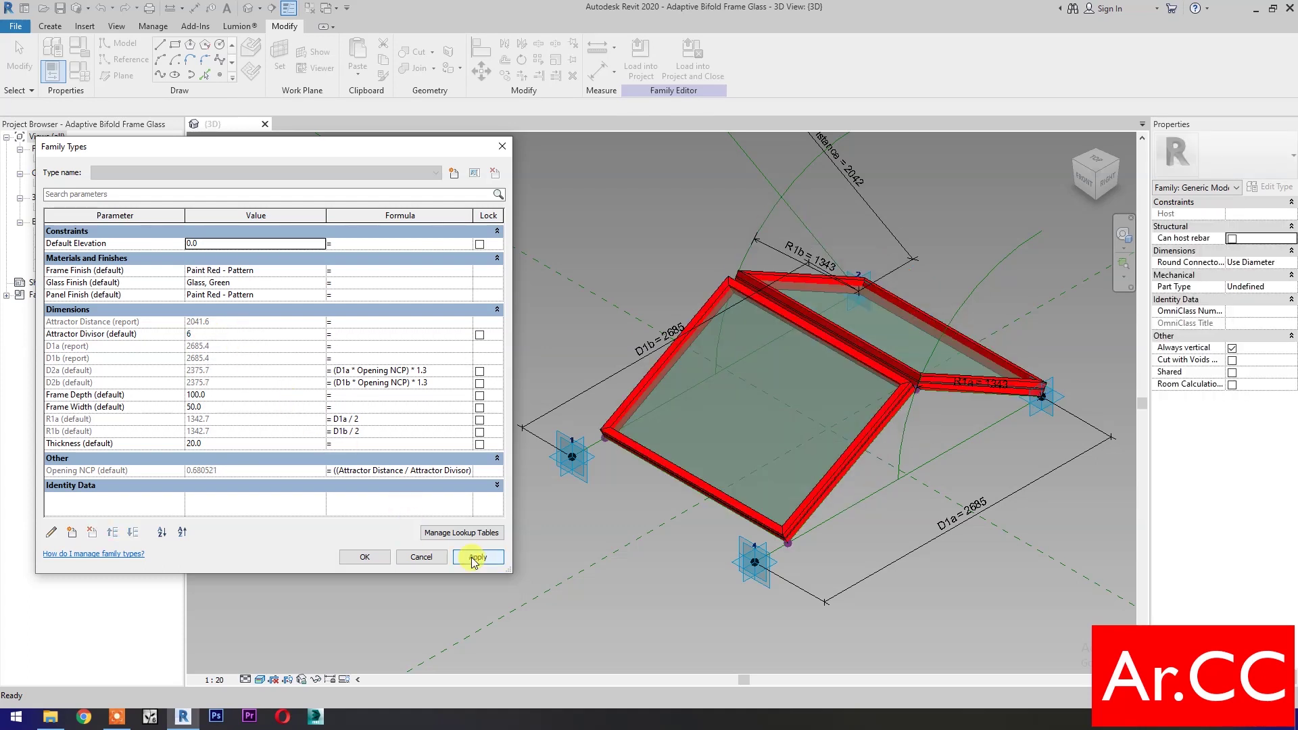
left_click(374, 556)
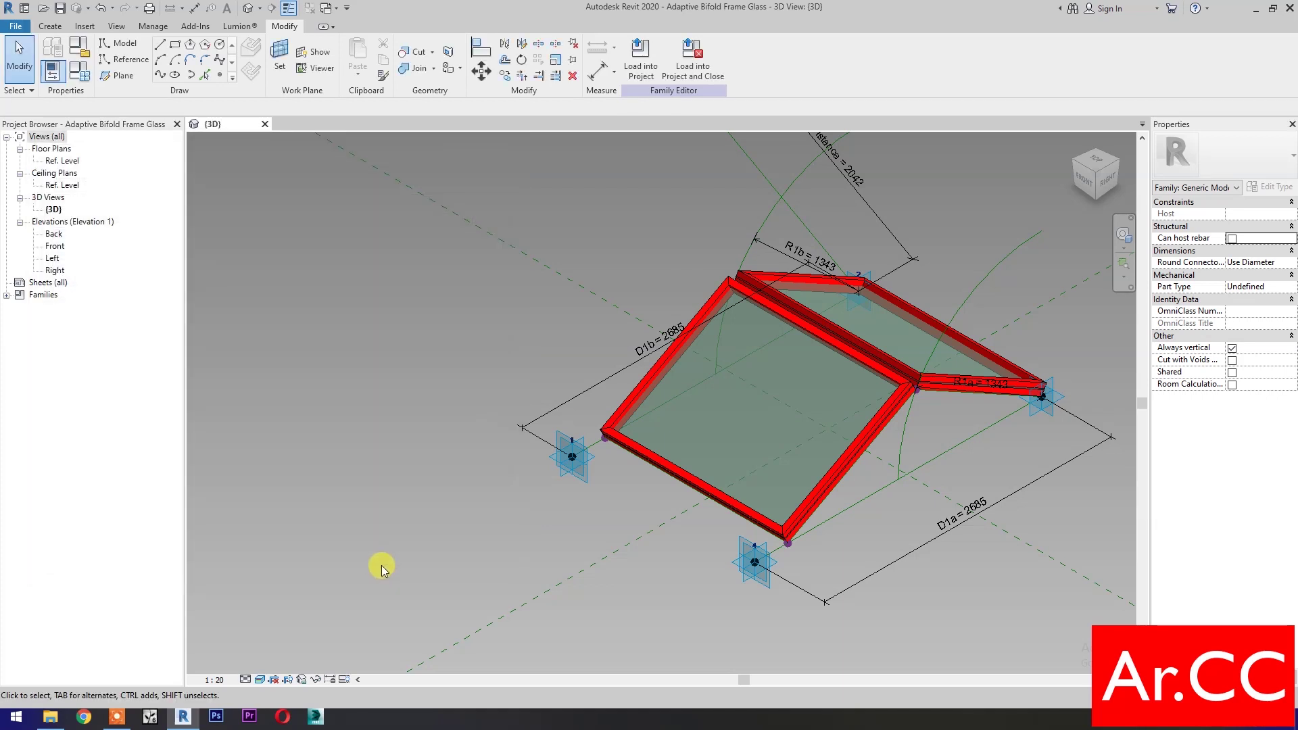
left_click(66, 12)
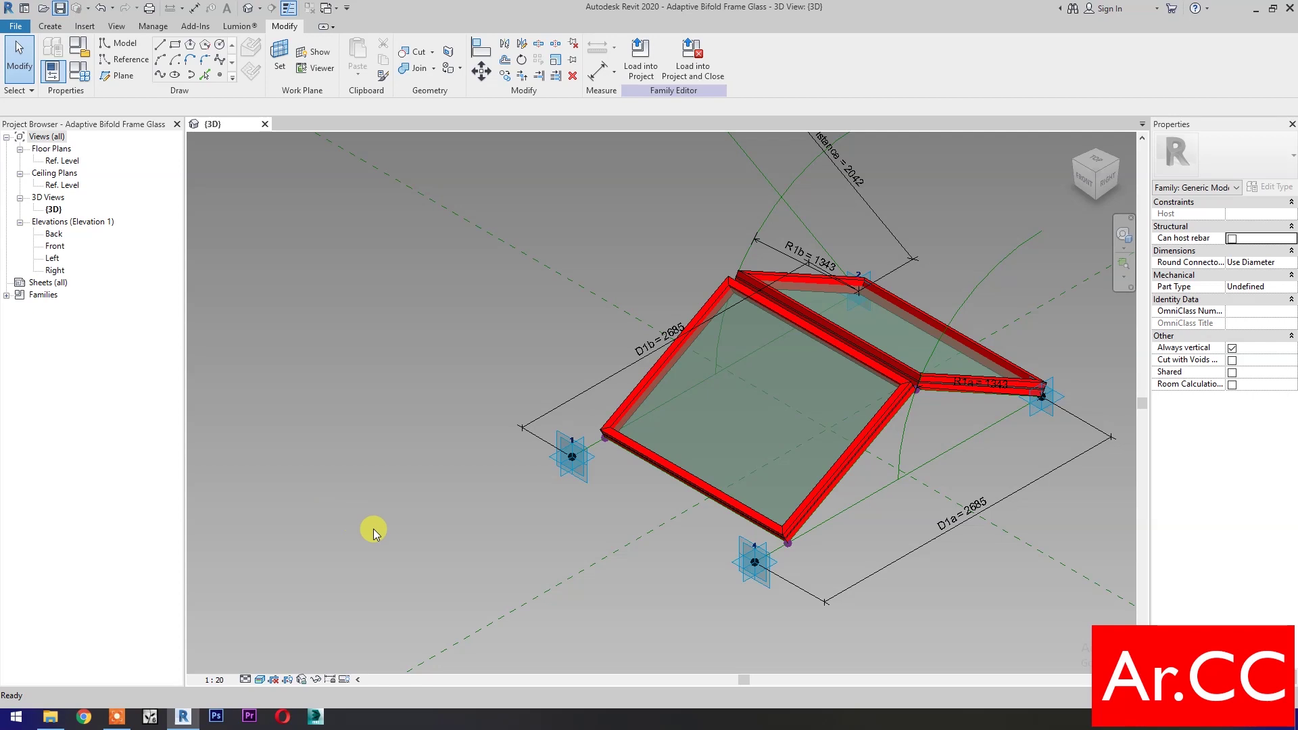
Copy the Adaptive Dynamic Bifold file and paste a duplicate into the same folder
left_click(50, 717)
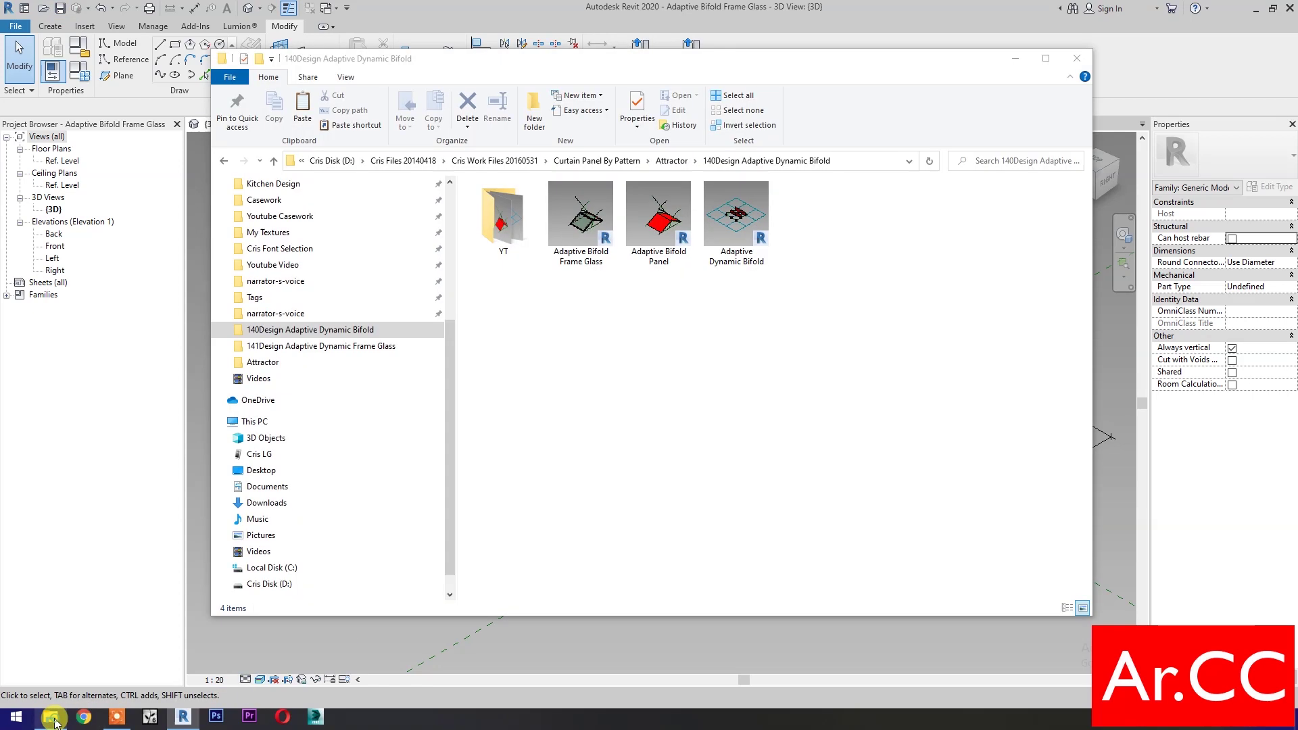
left_click(744, 203)
right_click(745, 203)
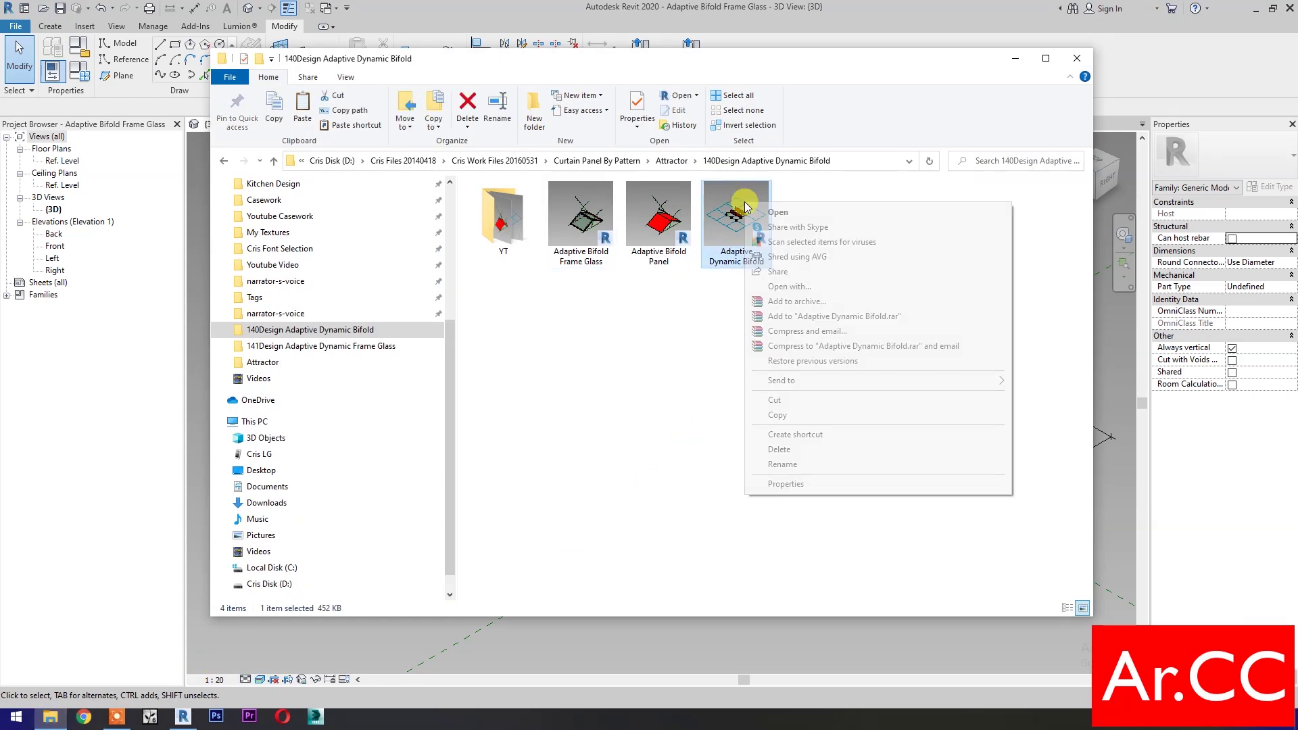
left_click(776, 415)
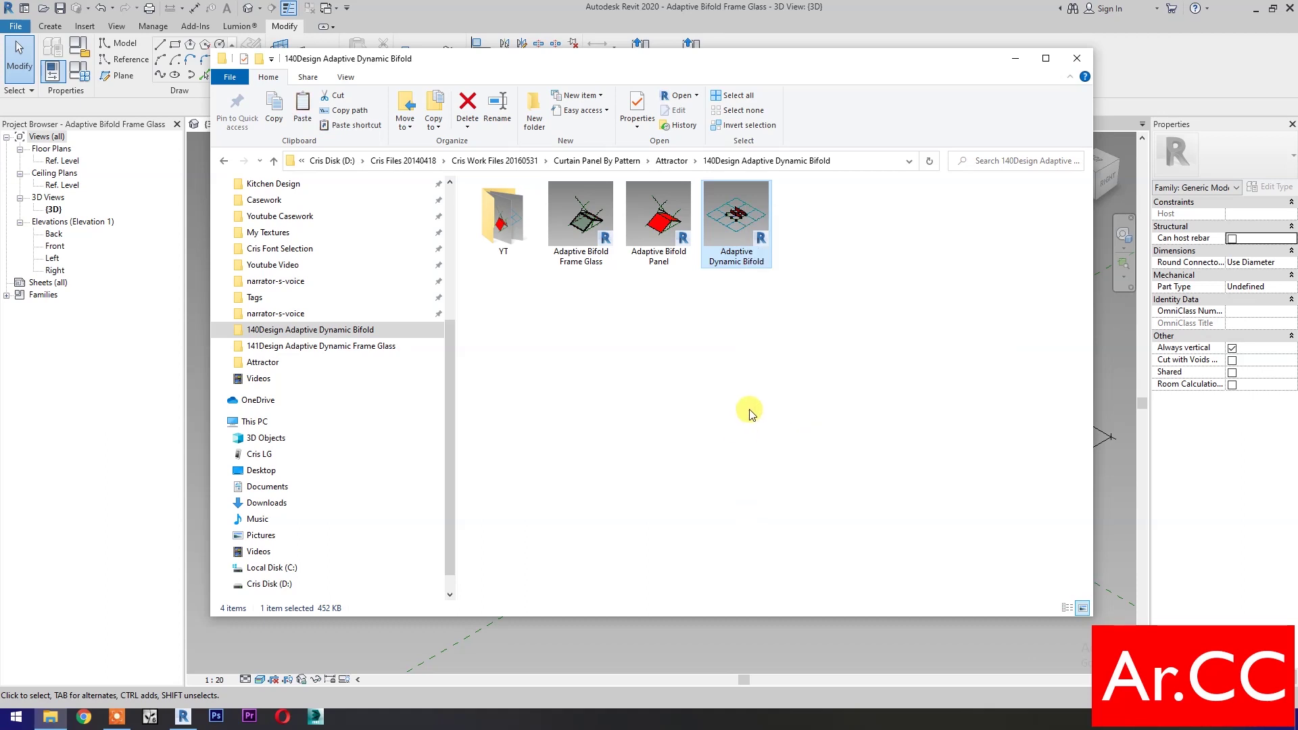
right_click(750, 410)
left_click(782, 504)
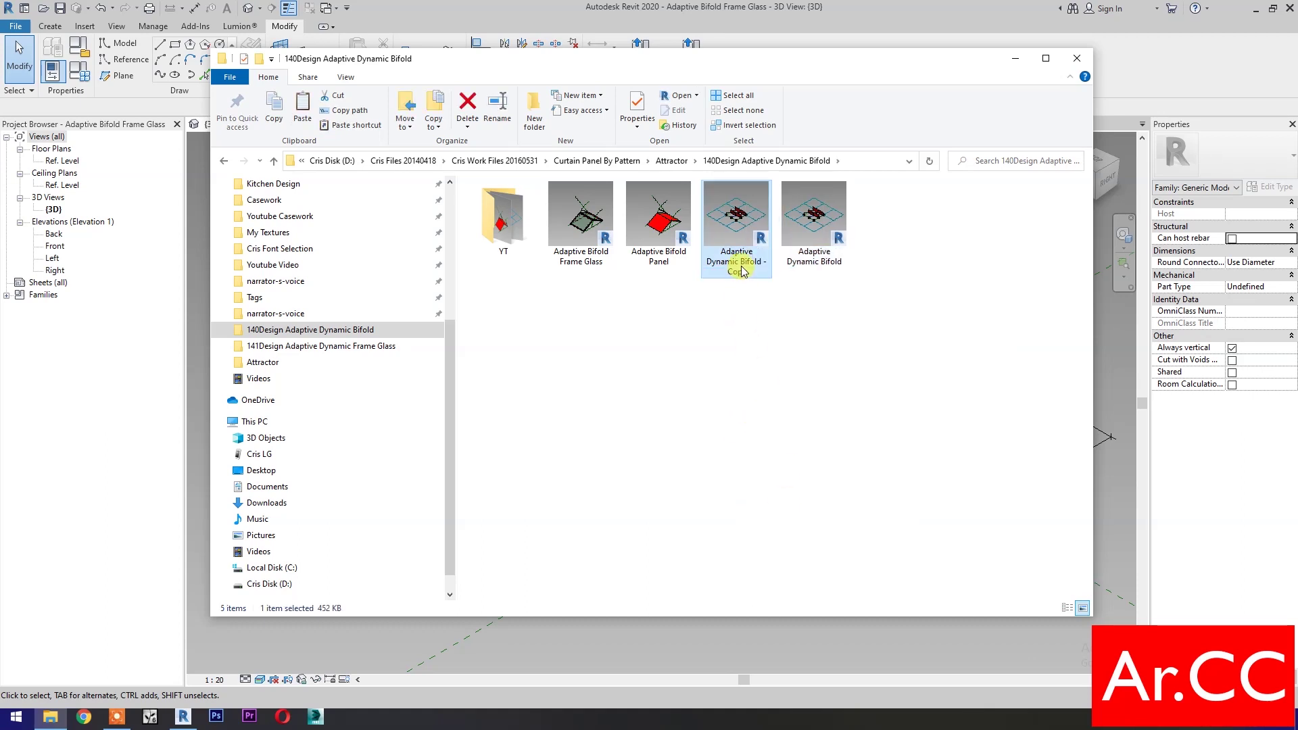
Rename the copy to 'Adaptive Dynamic Bifold Frame Glass' and open it in Revit
left_click(742, 270)
left_click(762, 262)
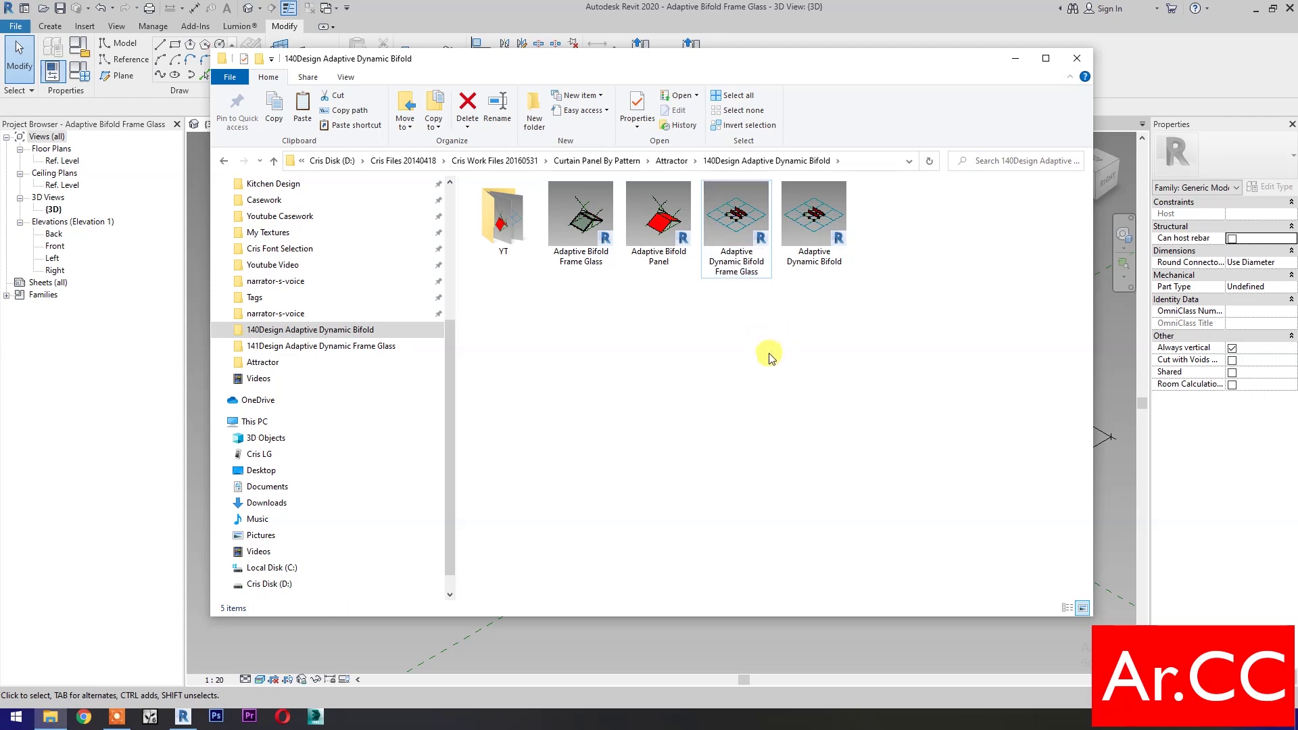
double_click(735, 220)
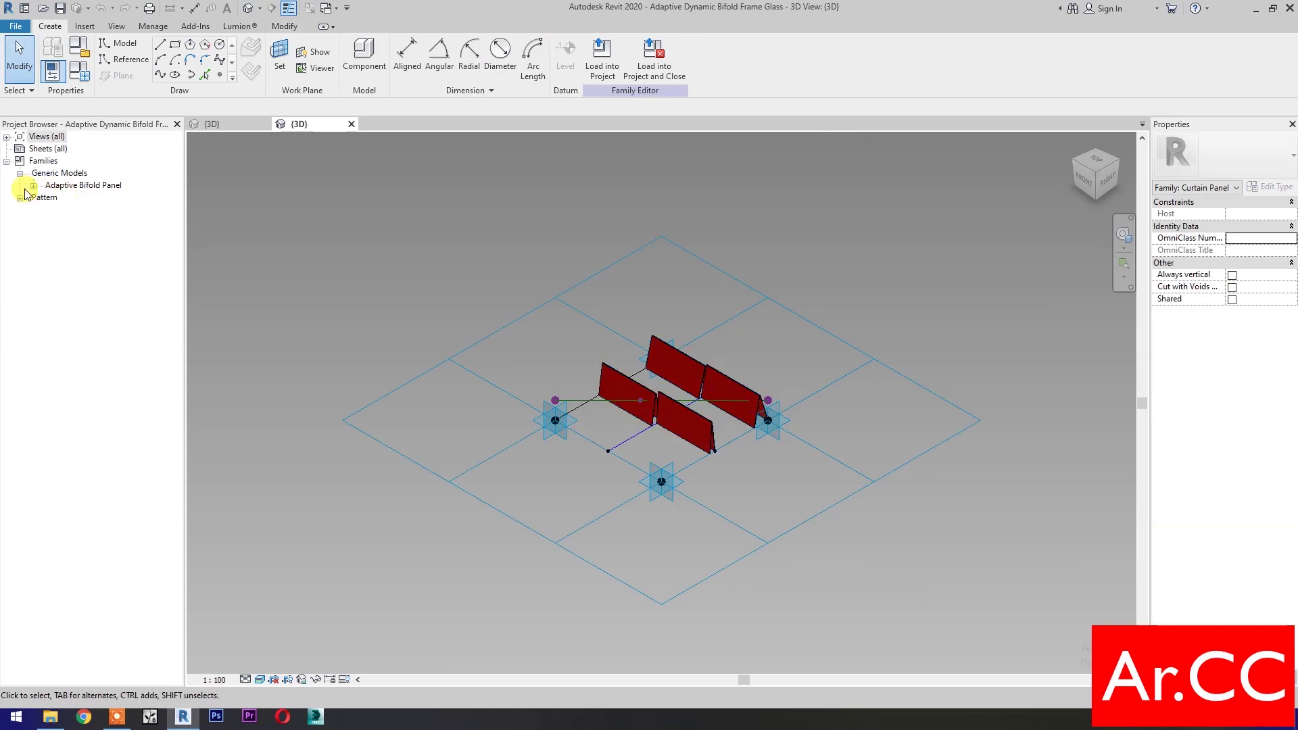
Rename the nested Adaptive Bifold Panel family to Adaptive Bifold Frame Glass in the Project Browser
left_click(33, 185)
right_click(89, 187)
left_click(130, 229)
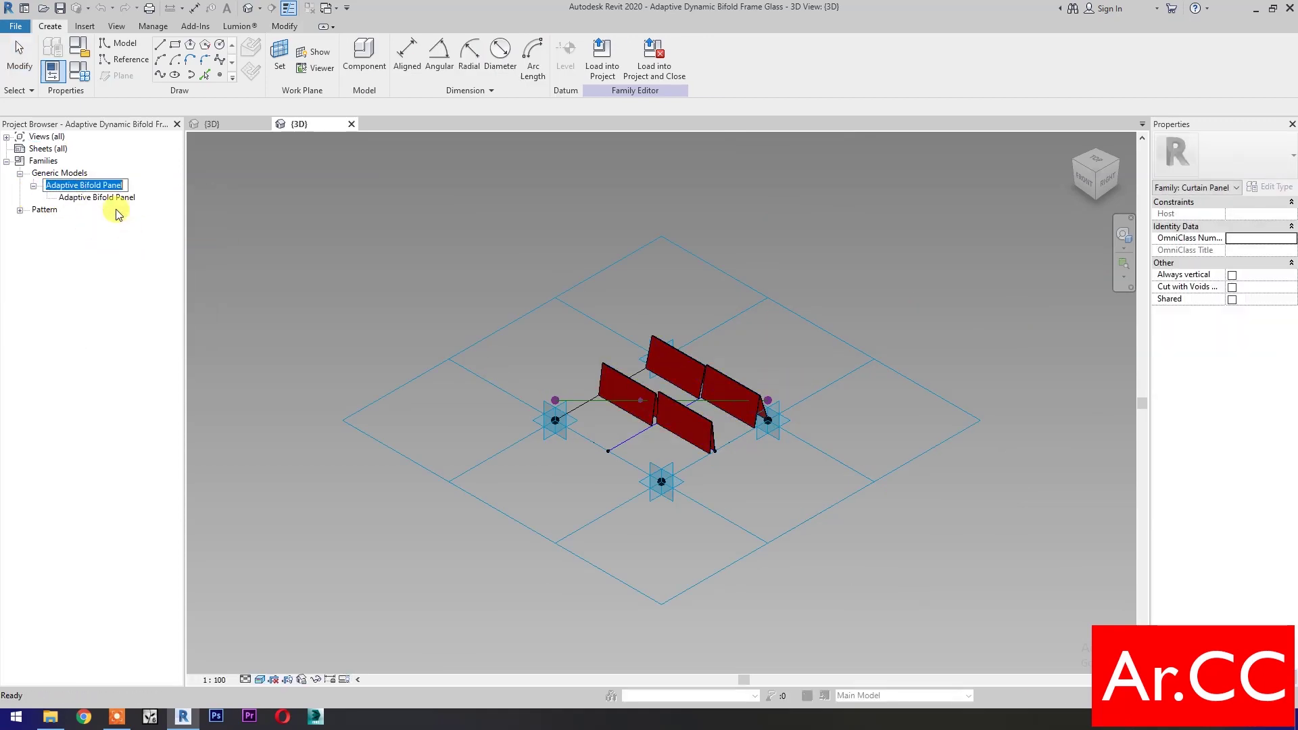
left_click(125, 185)
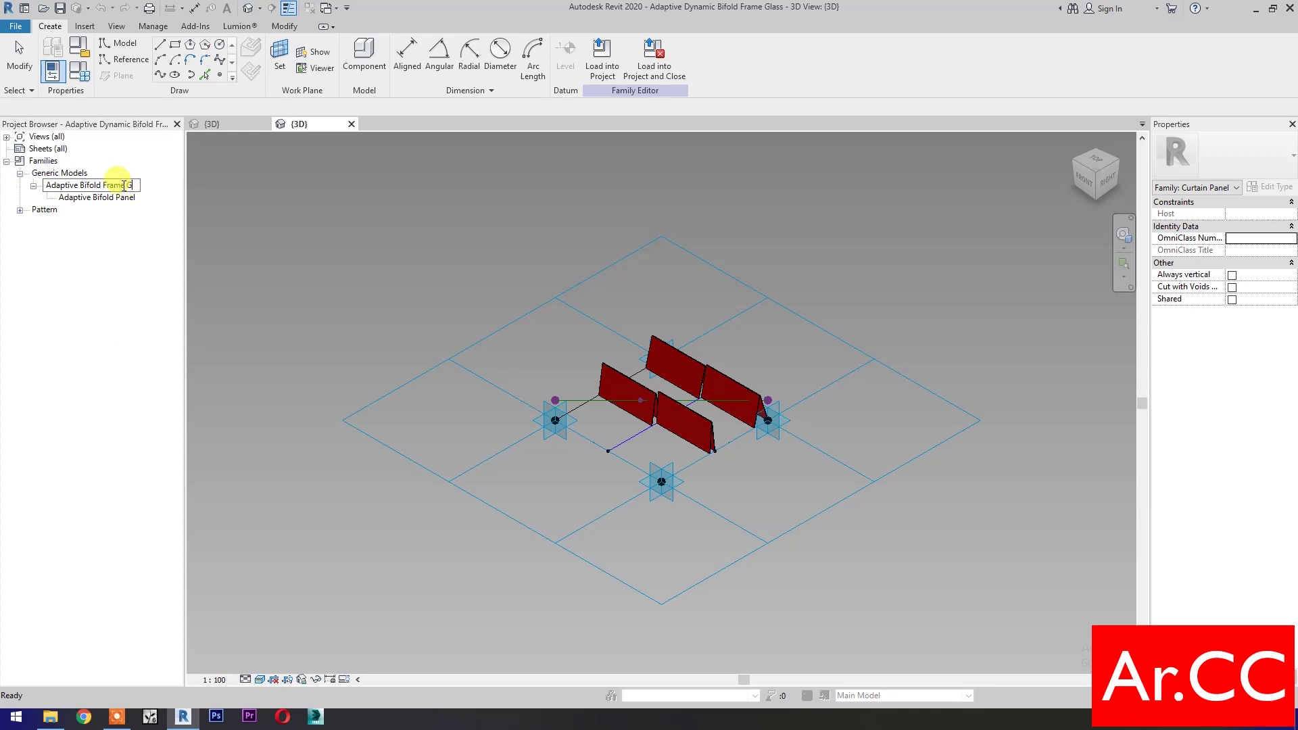
key("Return")
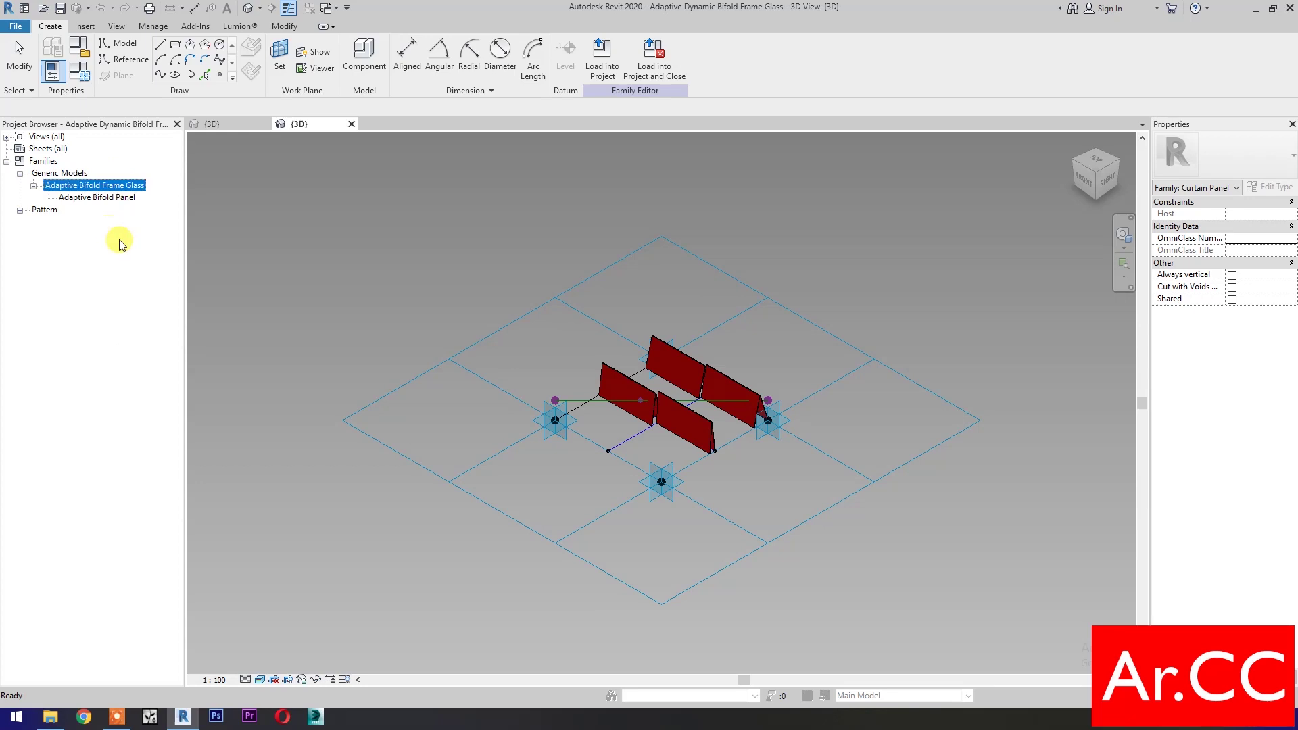
Rename the nested panel's type to Adaptive Bifold Frame Glass as well
right_click(117, 198)
left_click(154, 252)
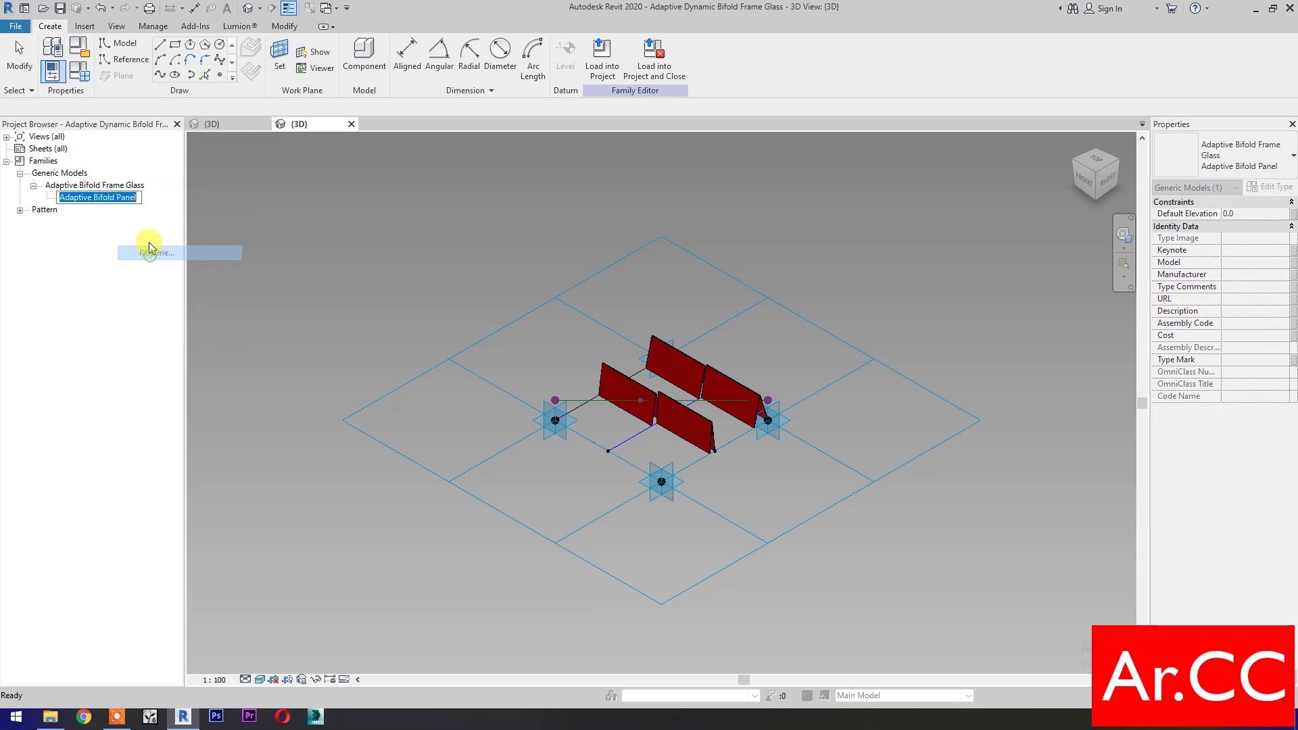
left_click(139, 196)
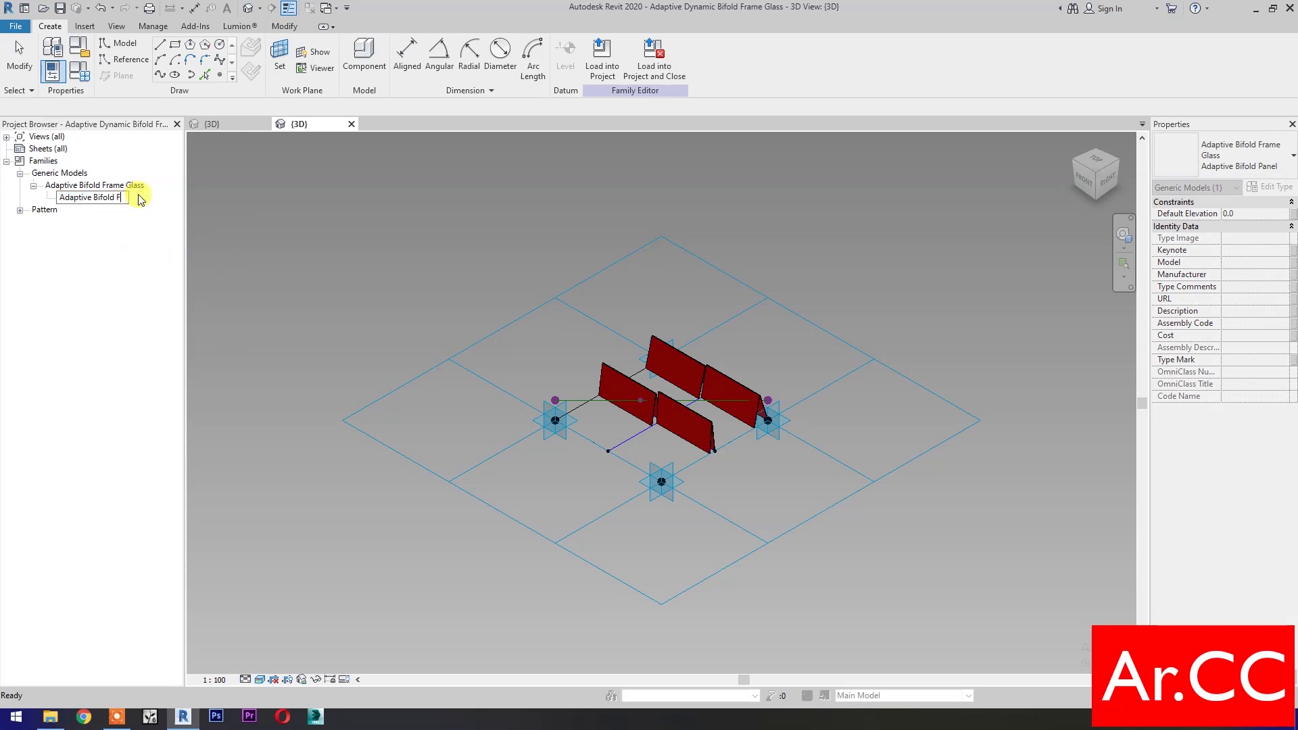
left_click(228, 298)
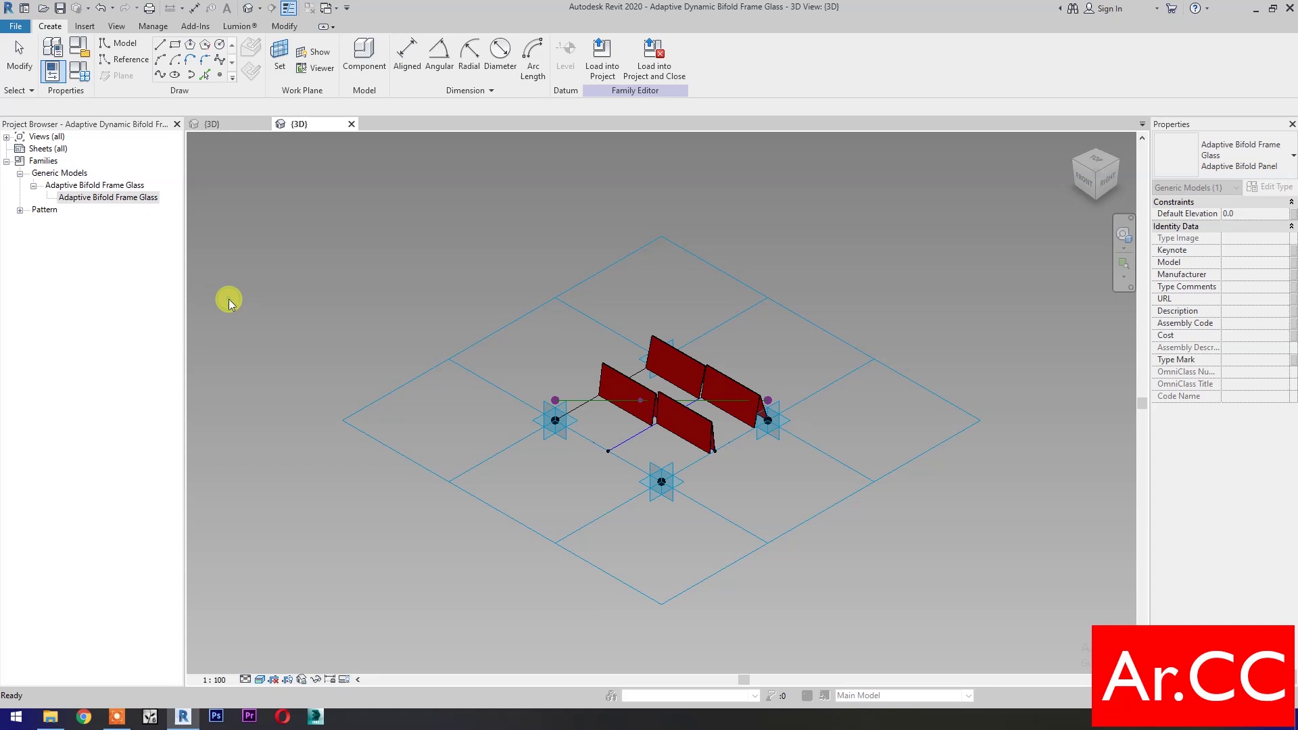
Load Adaptive Bifold Frame Glass into the pattern family, overwriting the existing panel version
left_click(234, 124)
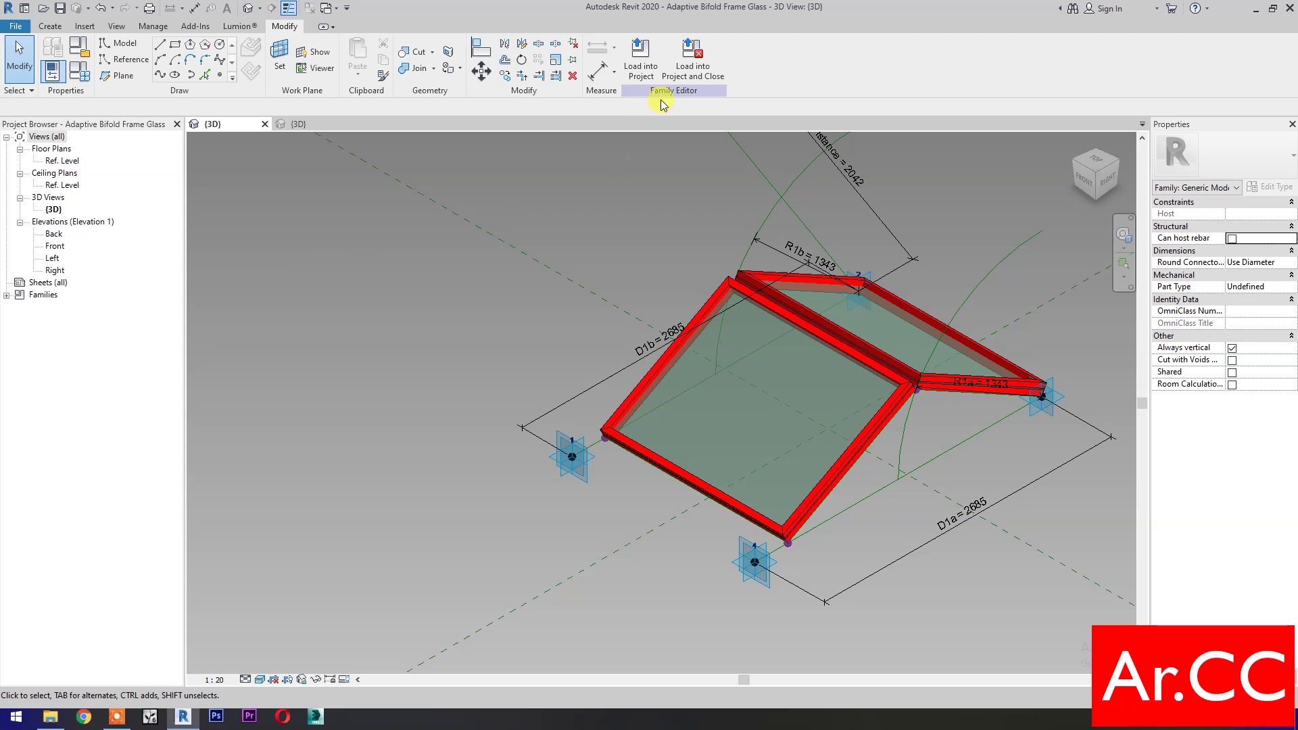
left_click(690, 74)
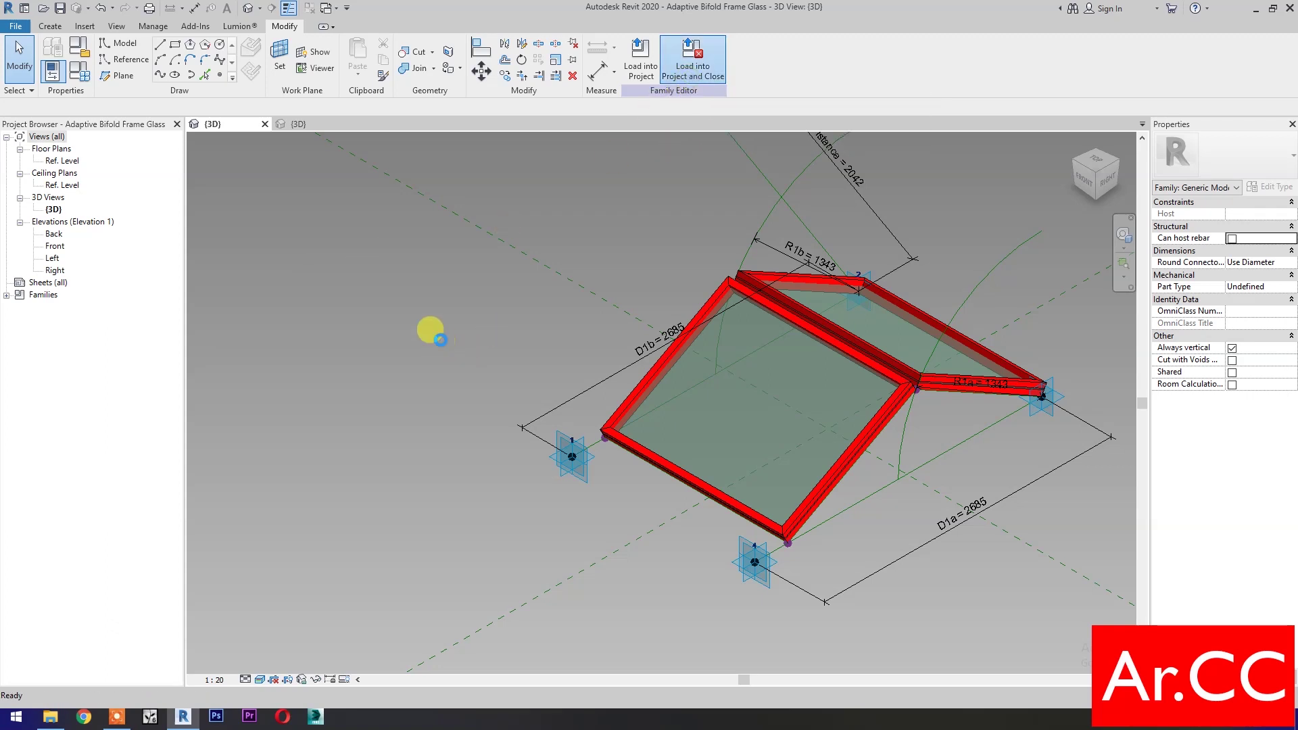
left_click(556, 329)
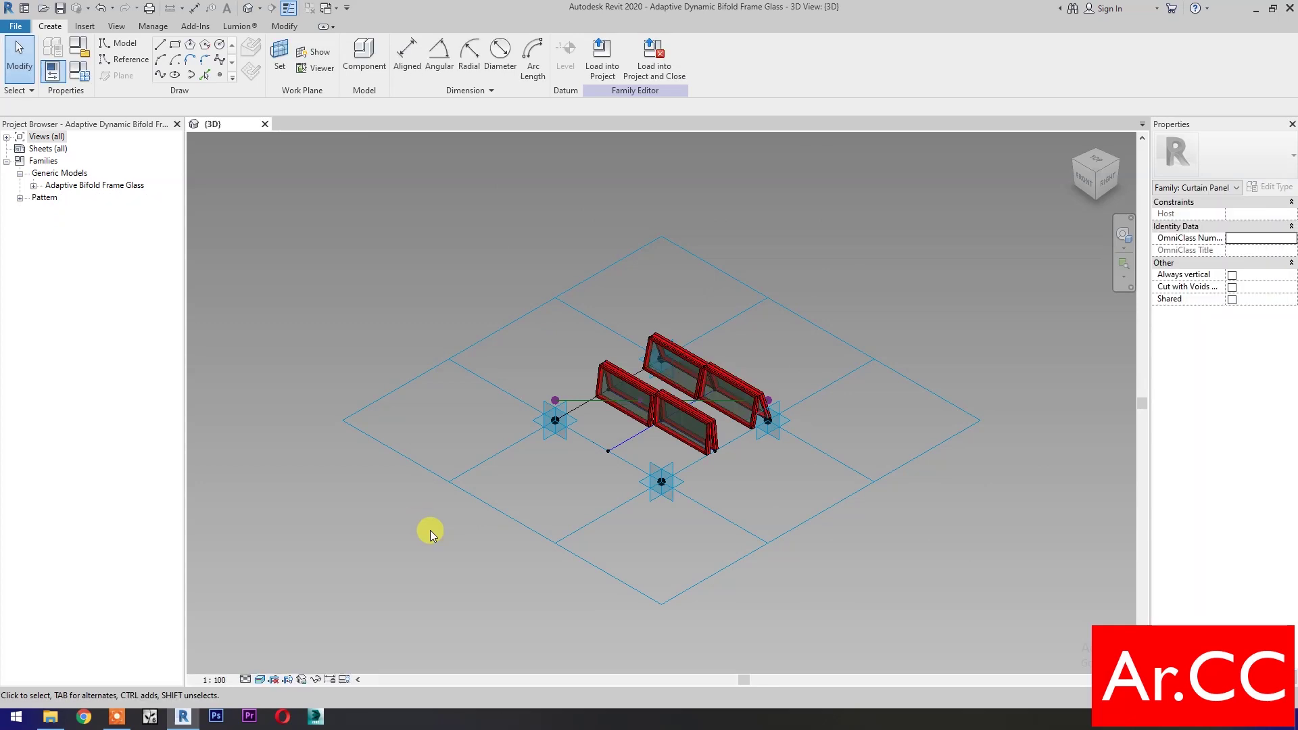
left_click(491, 506)
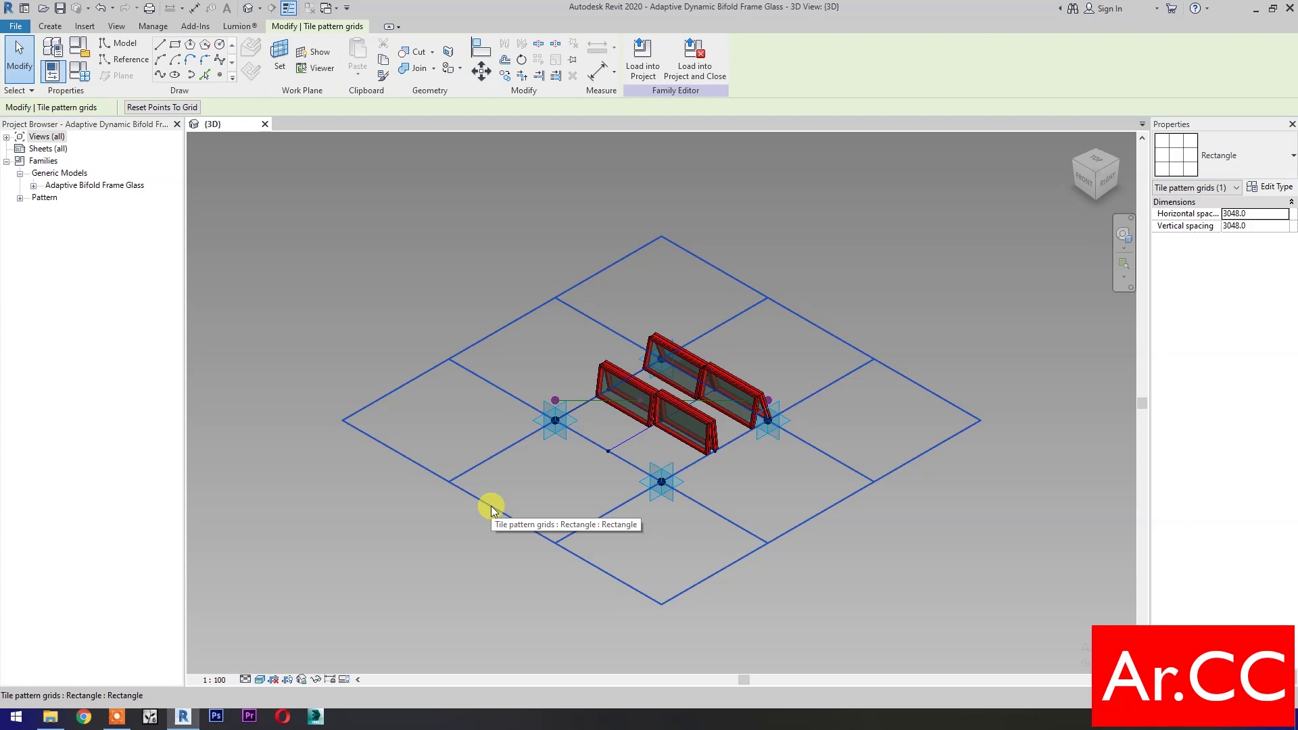
Set the tile grid's Horizontal spacing to 6000 in Properties
left_click(1262, 214)
type("6000")
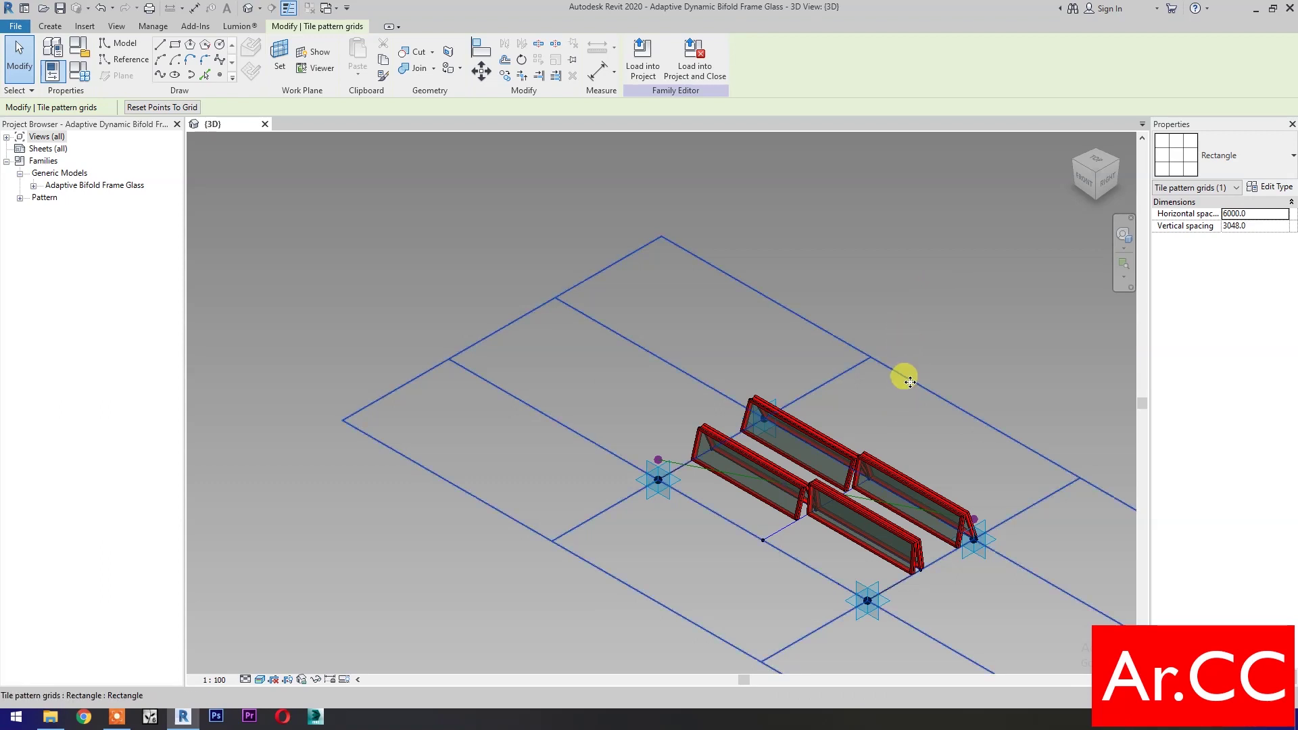
scroll(897, 379, "up", 2)
middle_click_drag(899, 406, 912, 284)
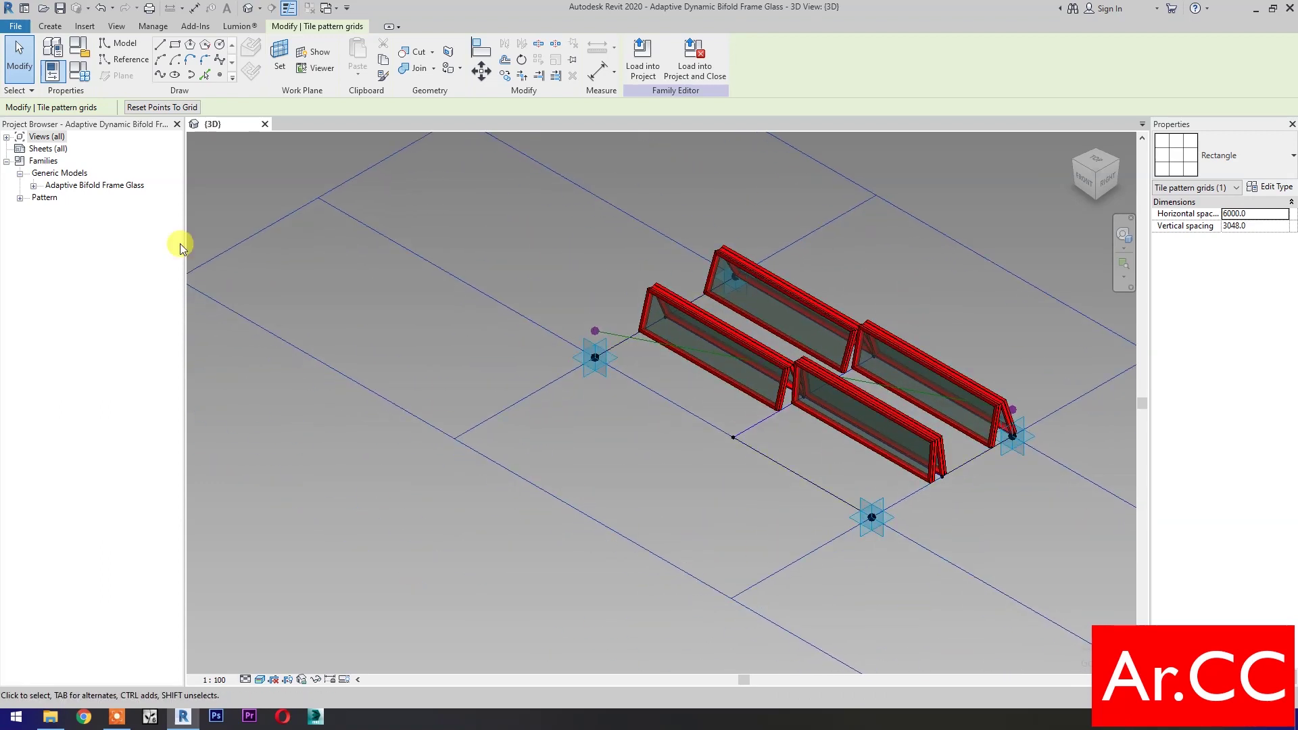
left_click(79, 71)
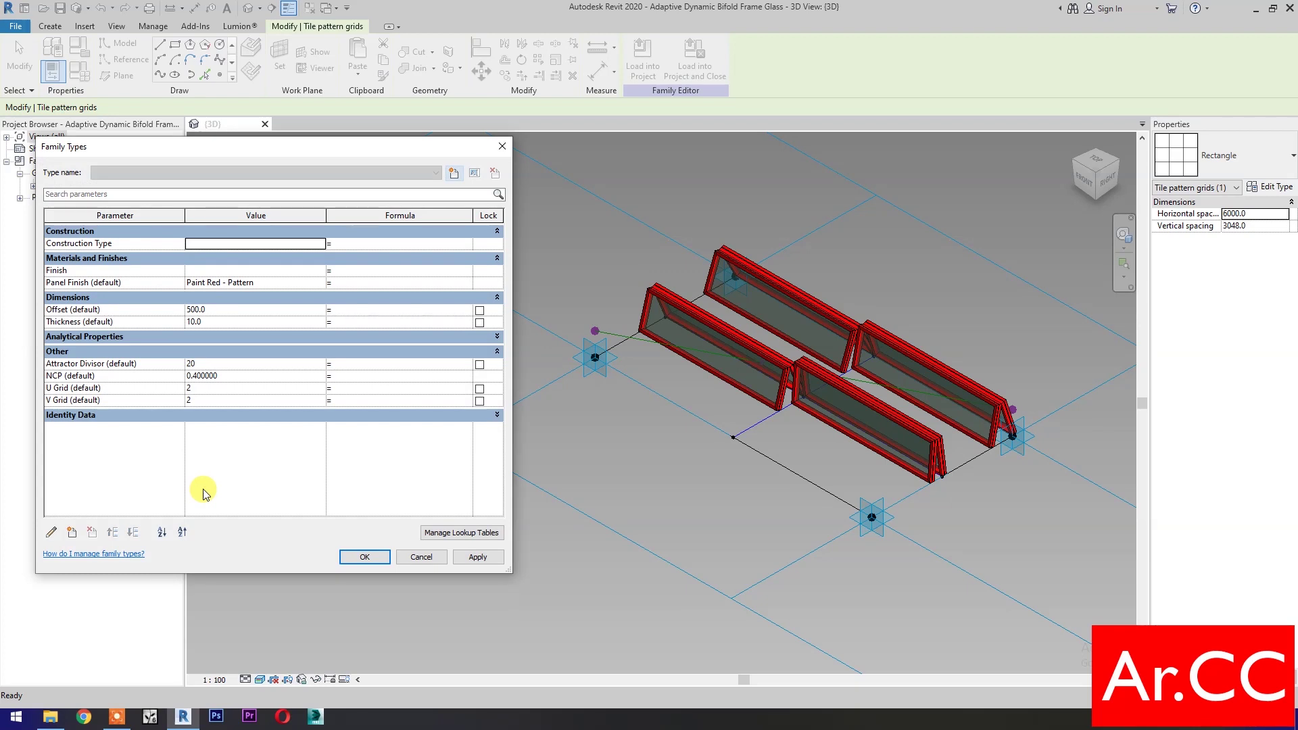
Apply V Grid 6, then set Attractor Divisor to 10 in Family Types
left_click(215, 401)
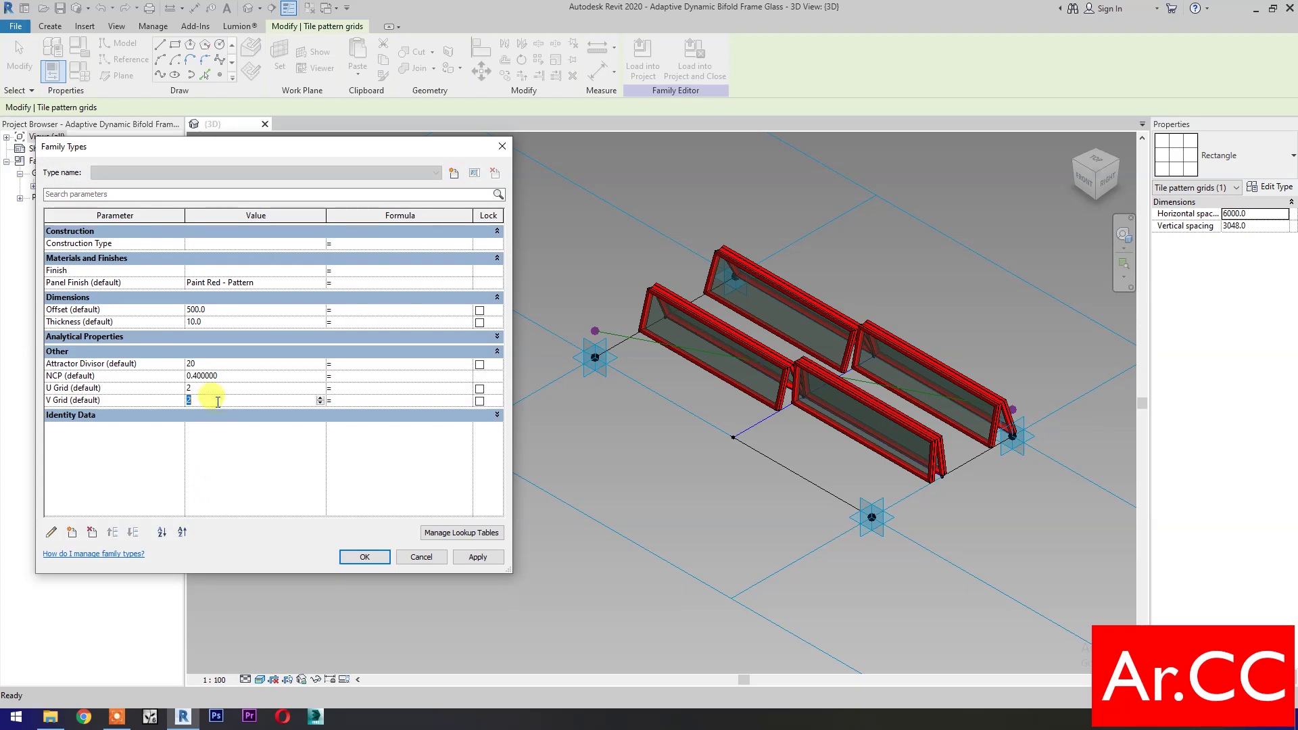
type("6")
left_click(478, 558)
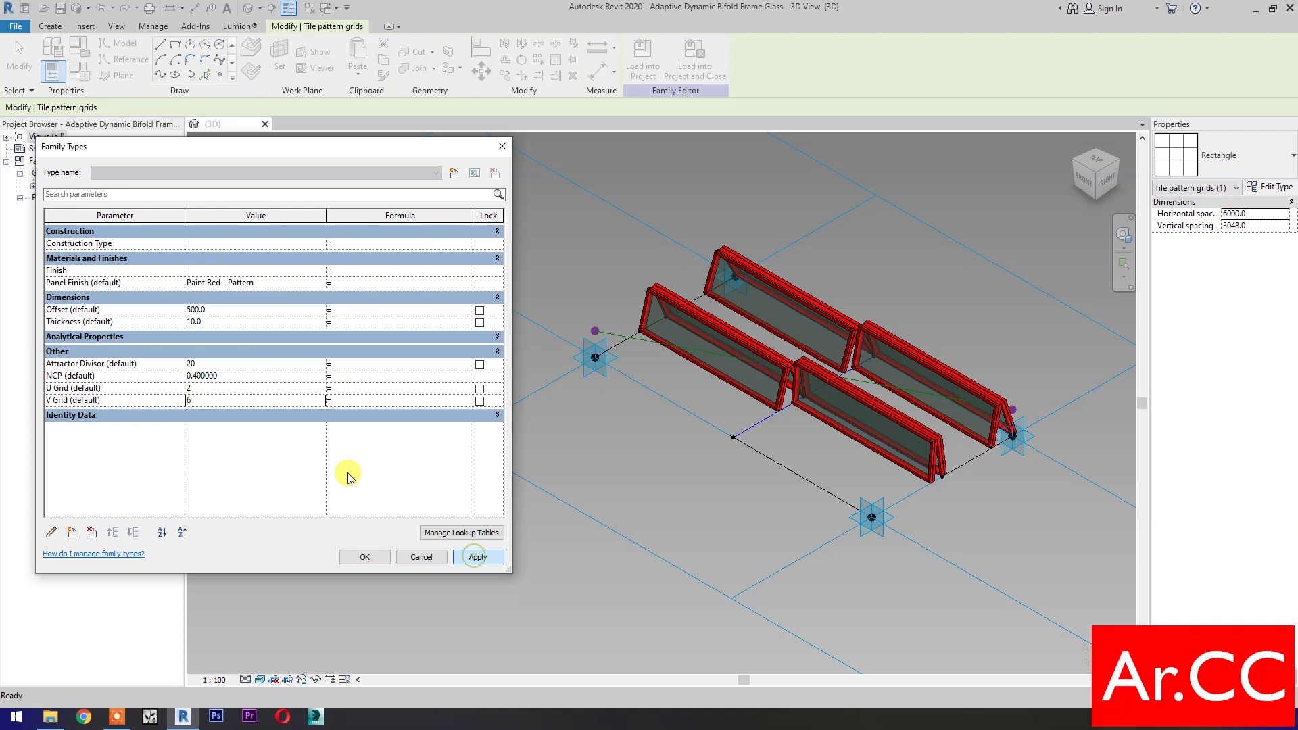
left_click(348, 479)
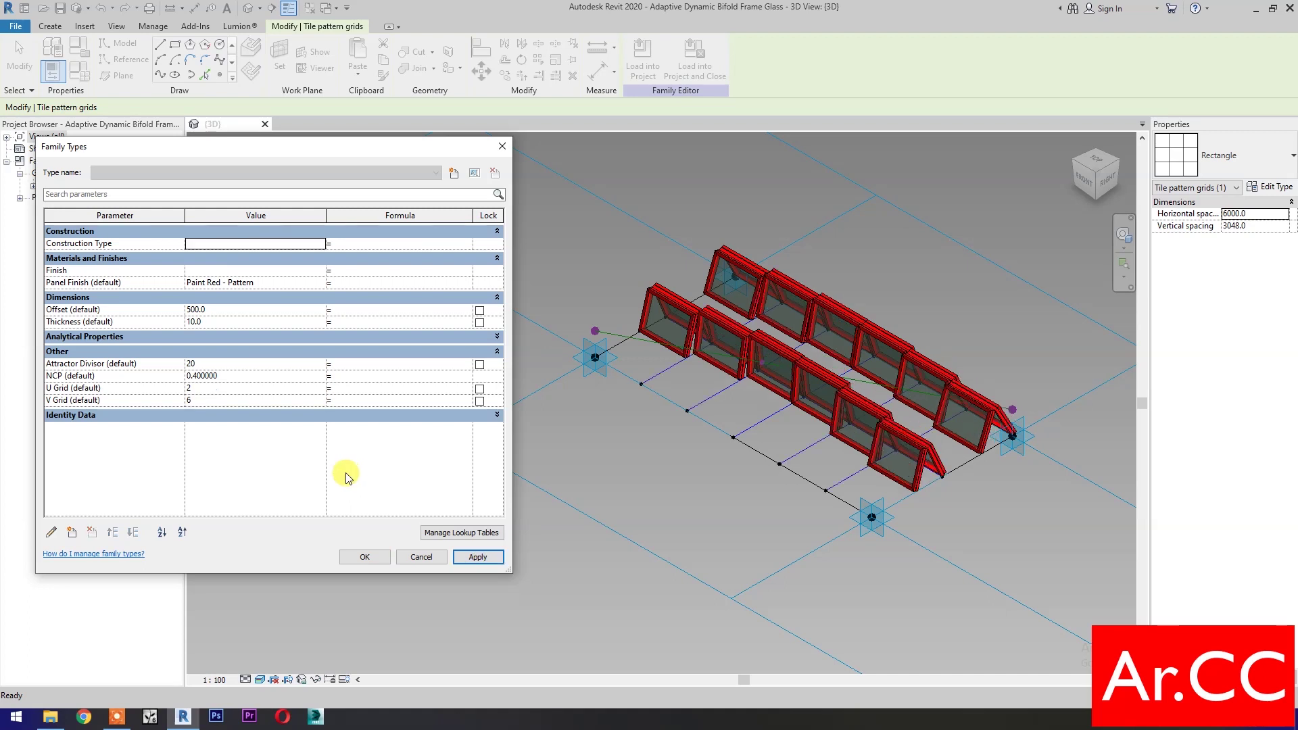
left_click(223, 364)
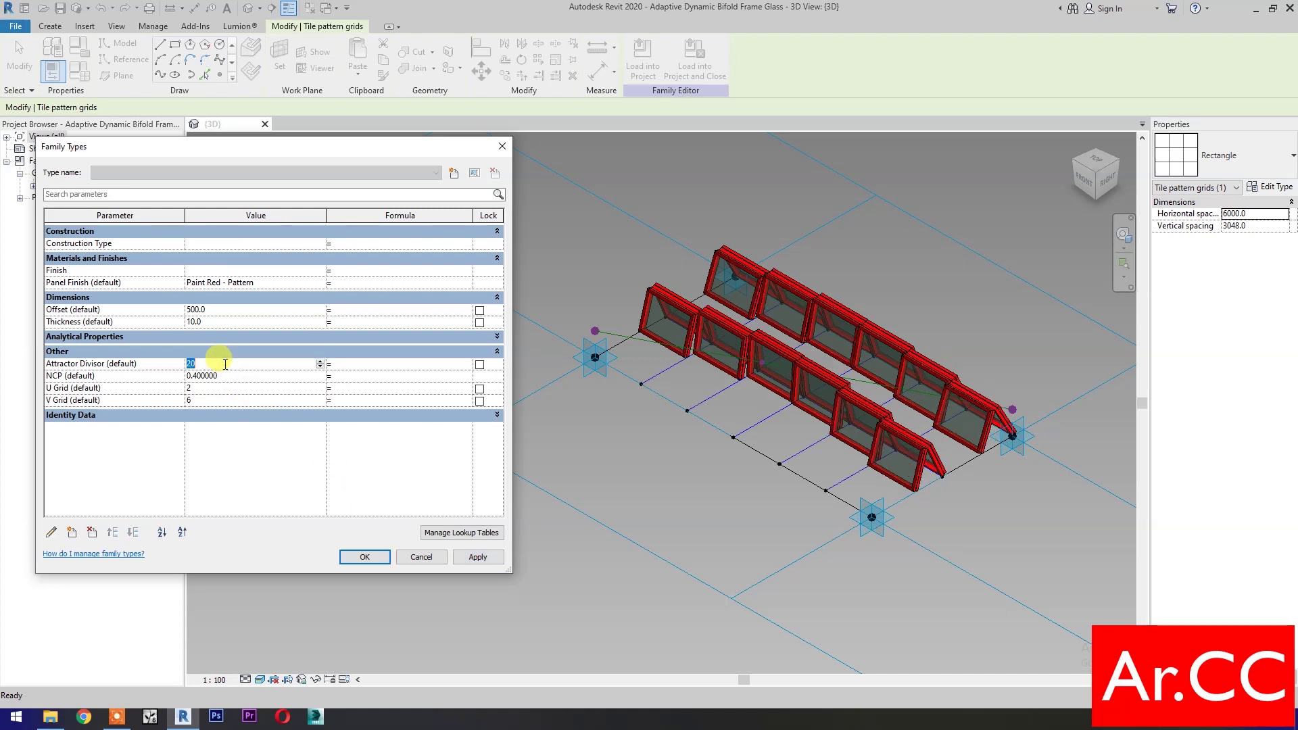
type("10")
left_click(477, 558)
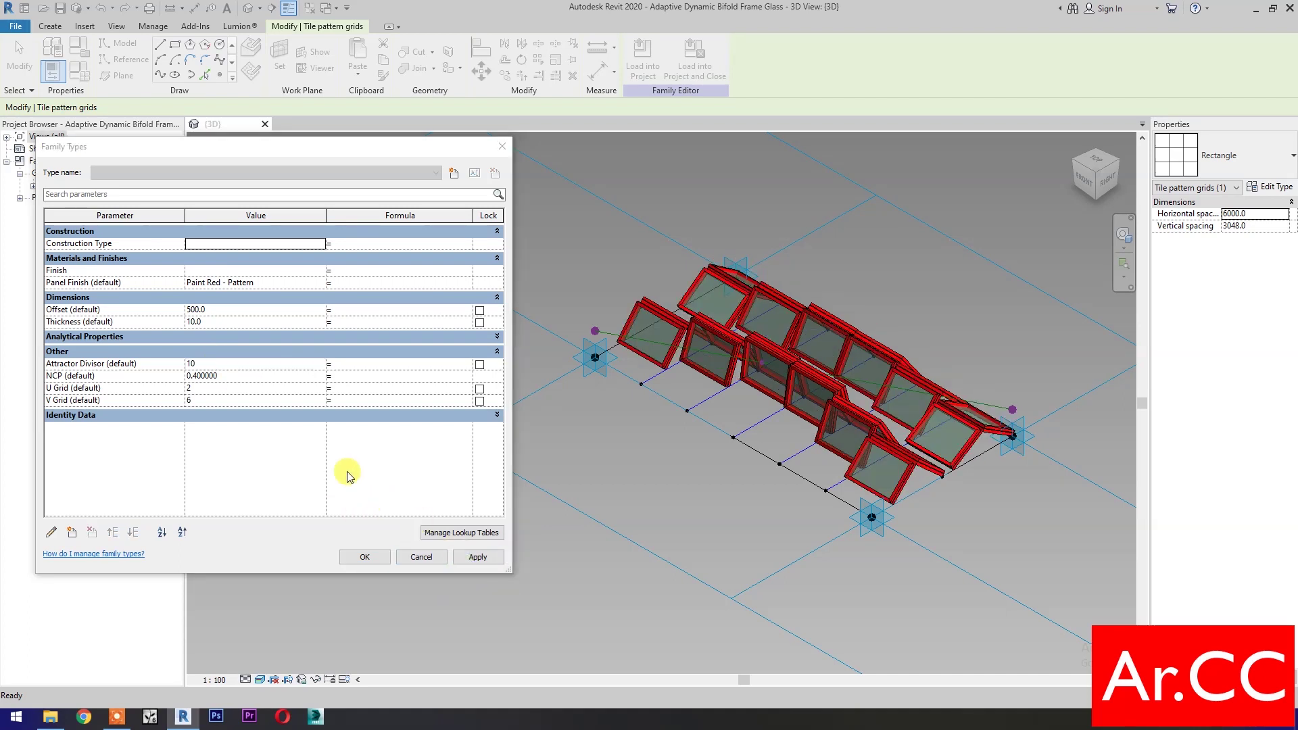
Change V Grid to 8 and NCP to 0.6, then accept the dialog
left_click(222, 401)
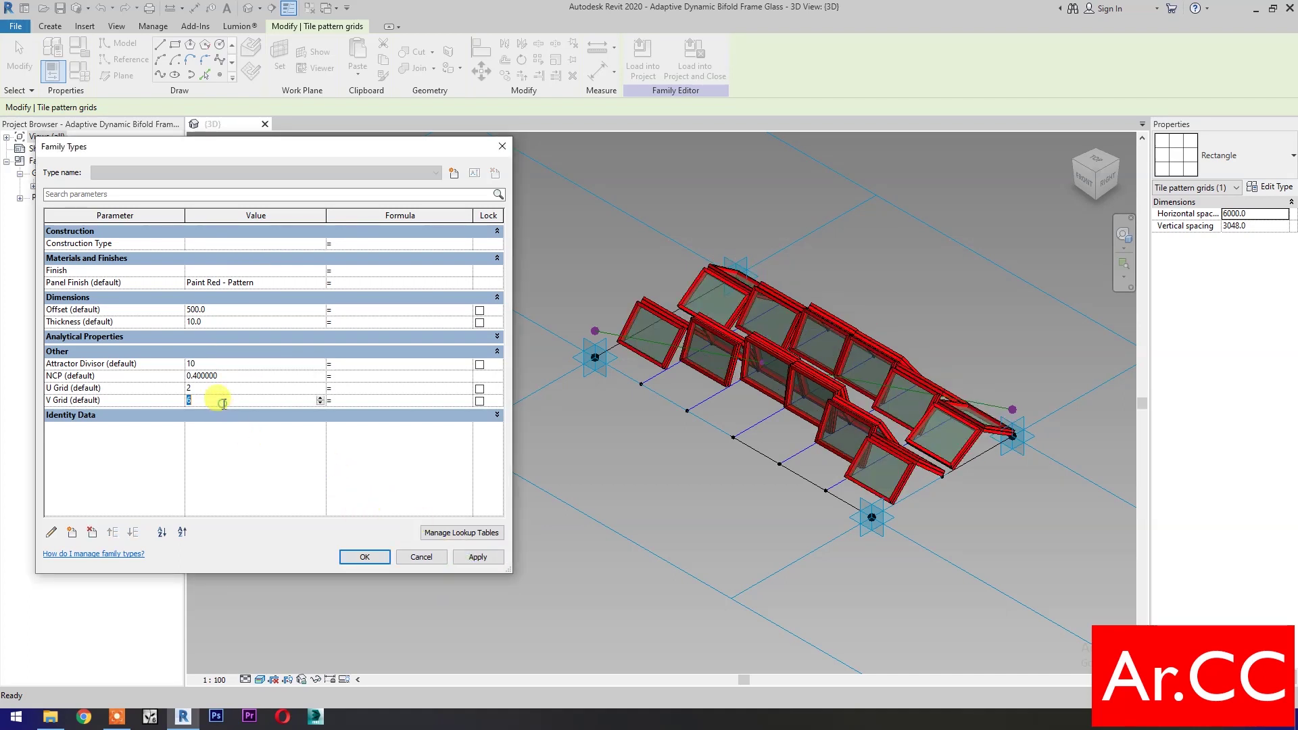
type("8")
left_click(488, 559)
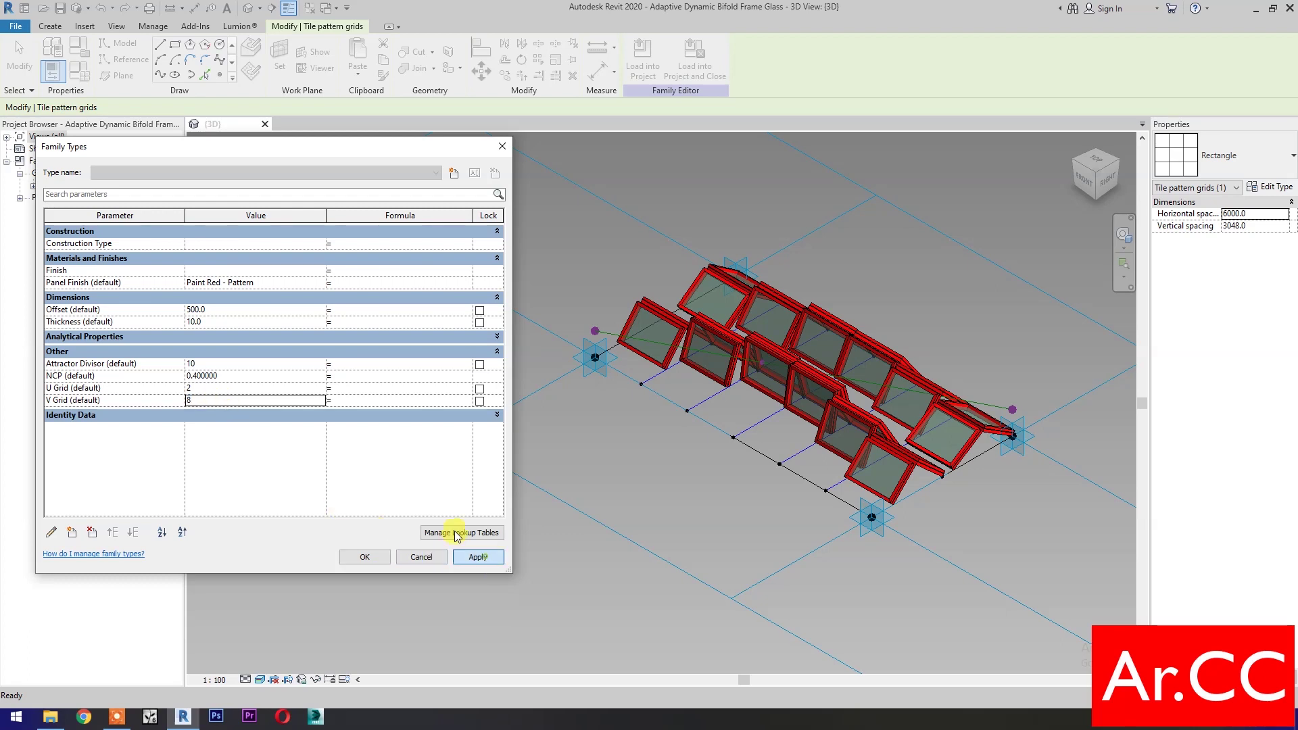
left_click(260, 377)
type("0.6")
left_click(478, 558)
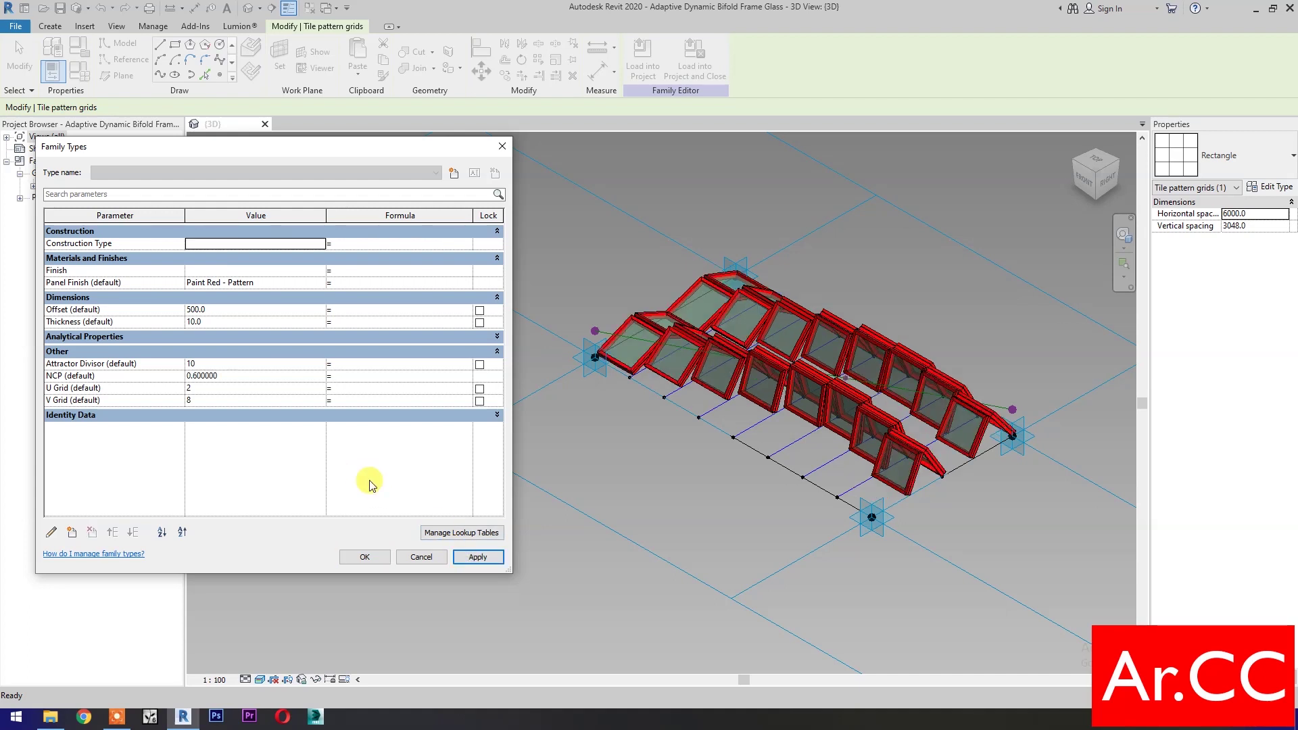
left_click(359, 559)
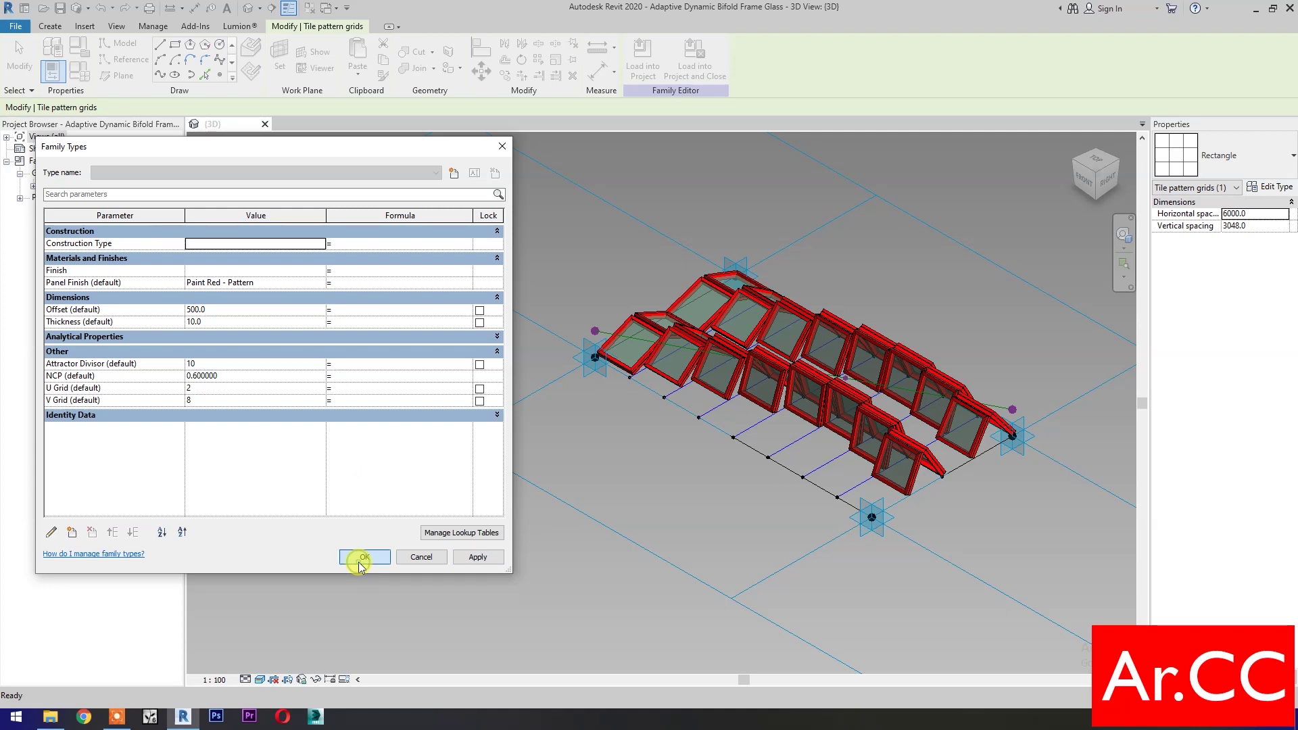